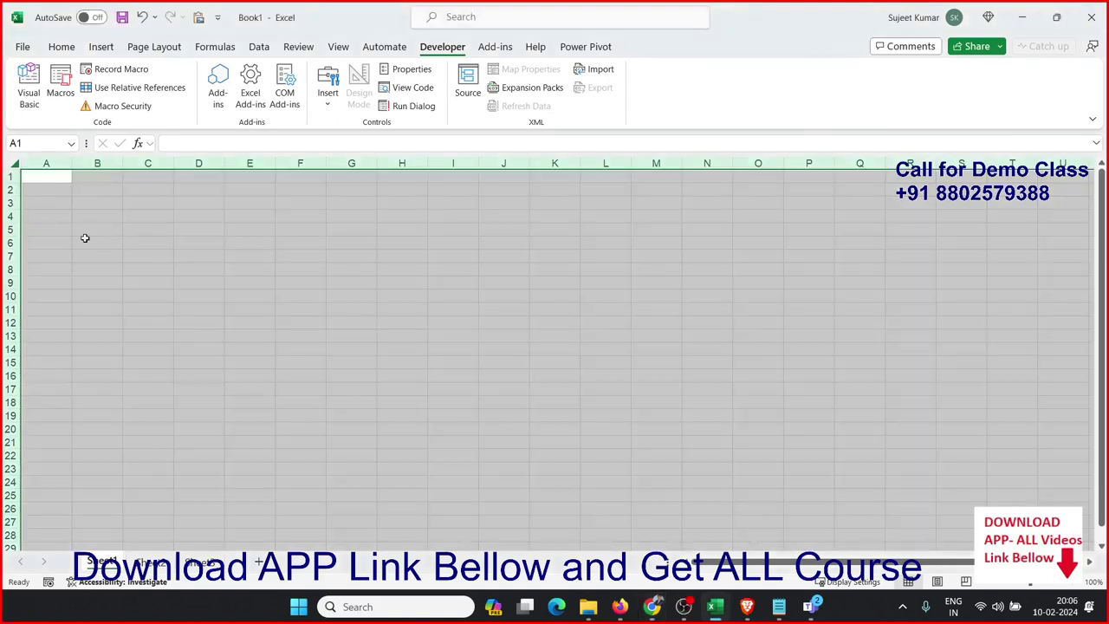
Bring the blank Book1 workbook into focus and launch its Visual Basic editor
{"action": "left_click", "coordinate": [44, 181]}
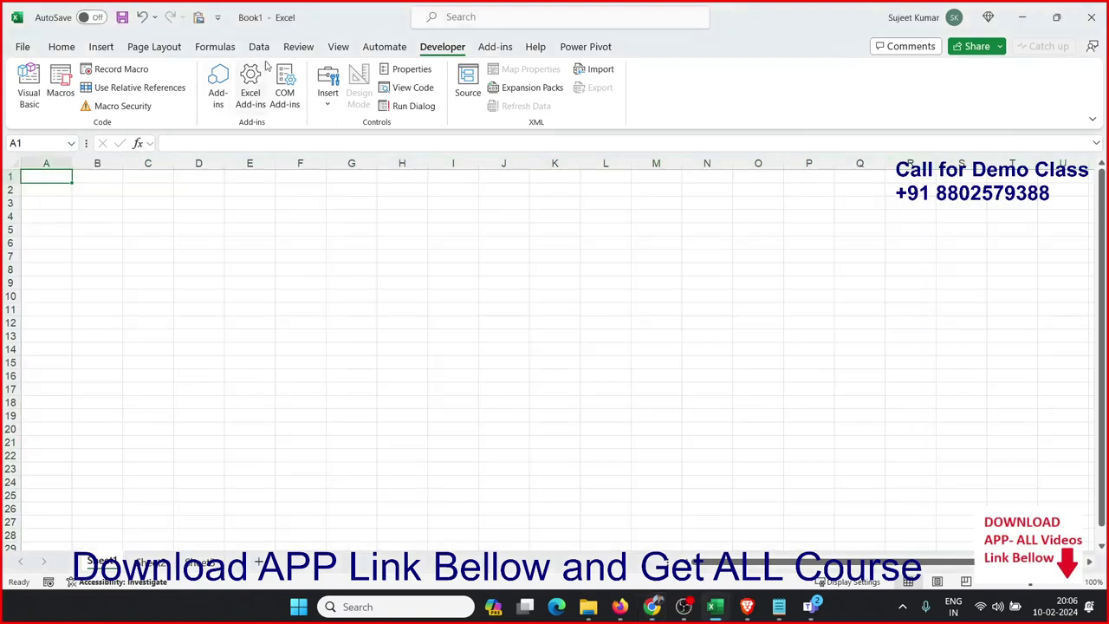
{"action": "left_click", "coordinate": [41, 109]}
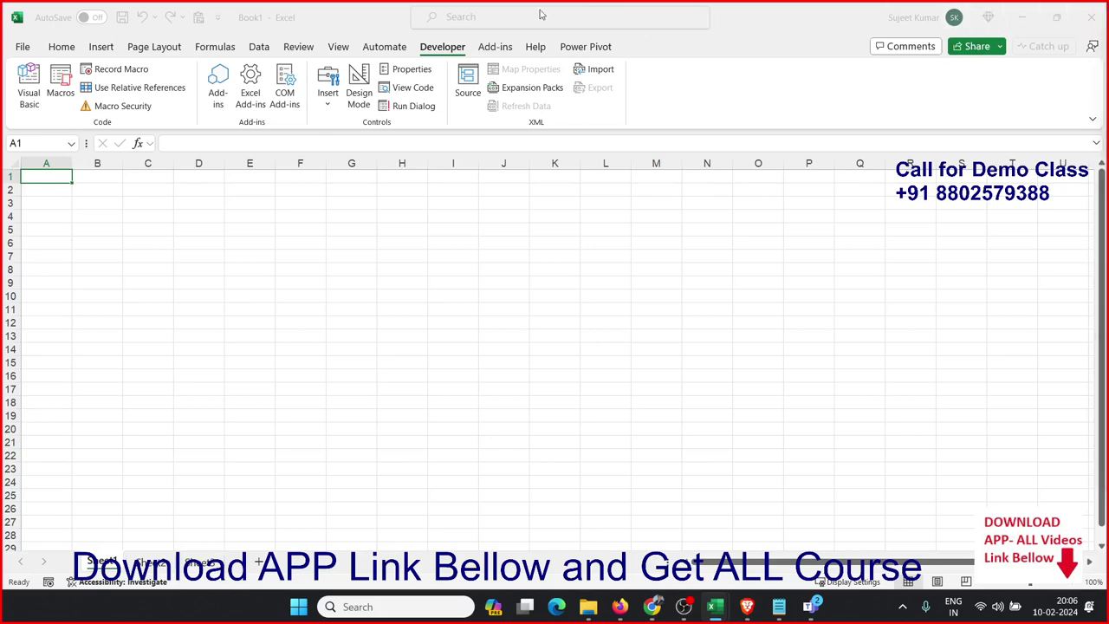
Maximize the VBA editor and insert a new Module1 into Book1's project
{"action": "key", "text": "alt+F11"}
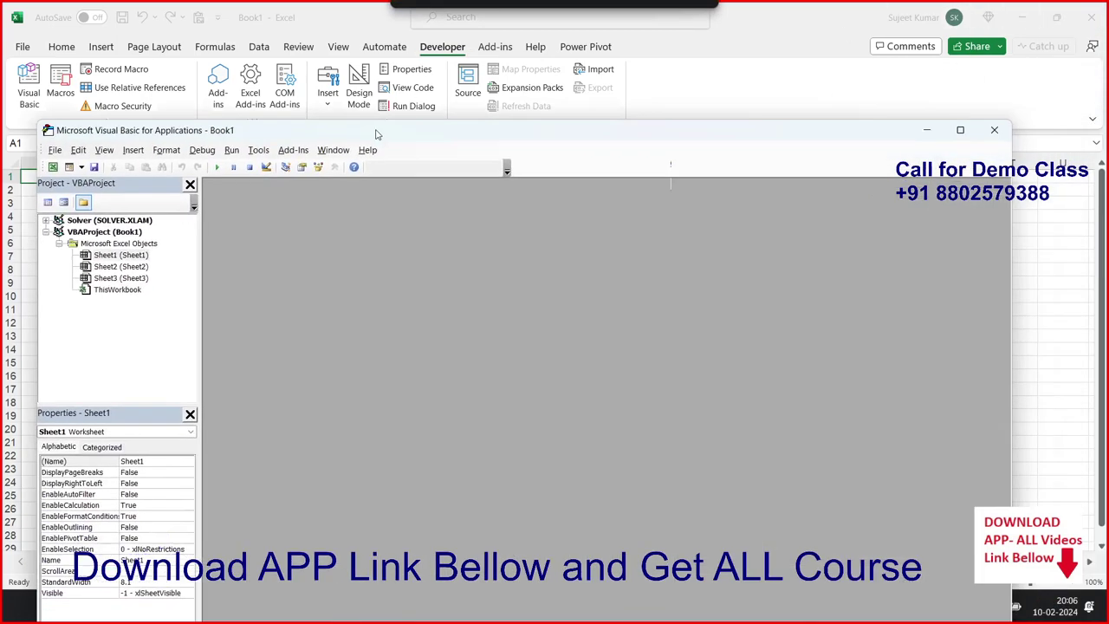
{"action": "double_click", "coordinate": [312, 110]}
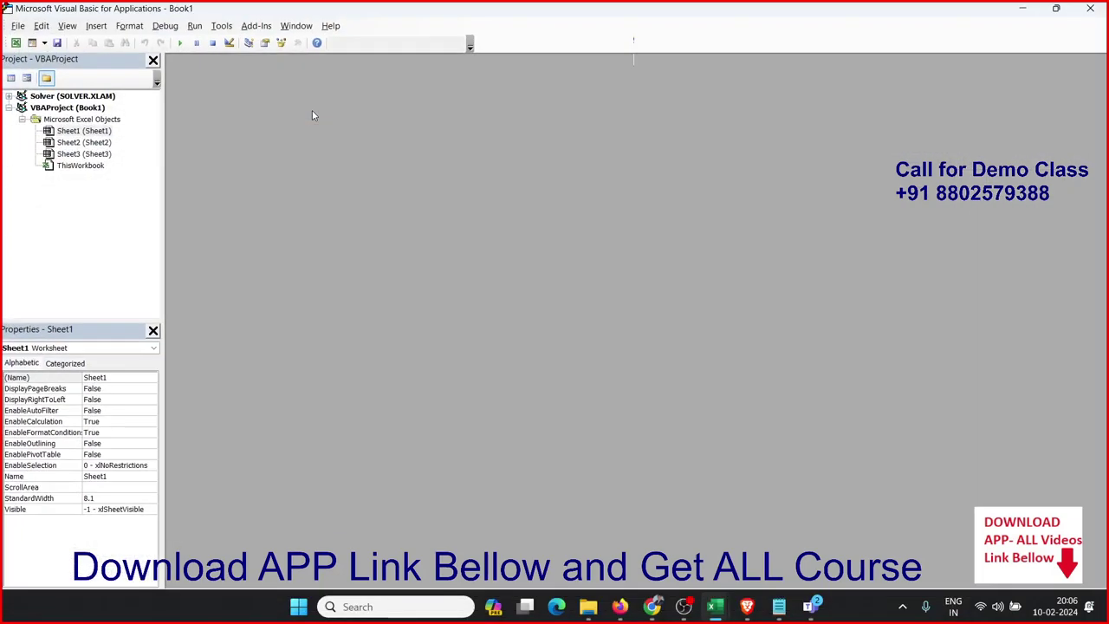
{"action": "left_click", "coordinate": [97, 26]}
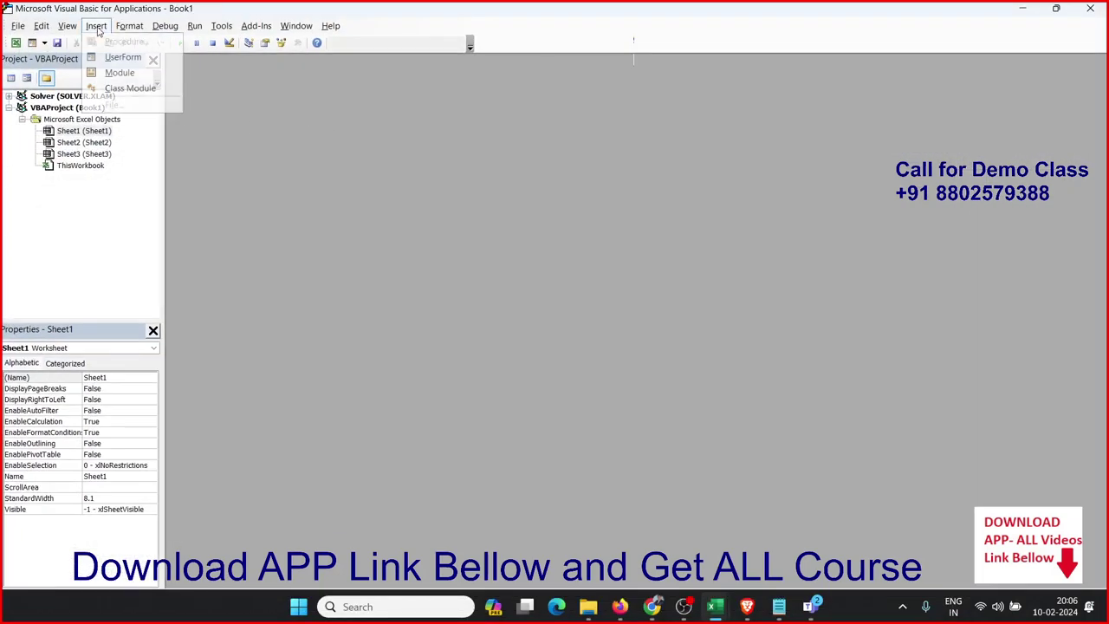
{"action": "left_click", "coordinate": [107, 74]}
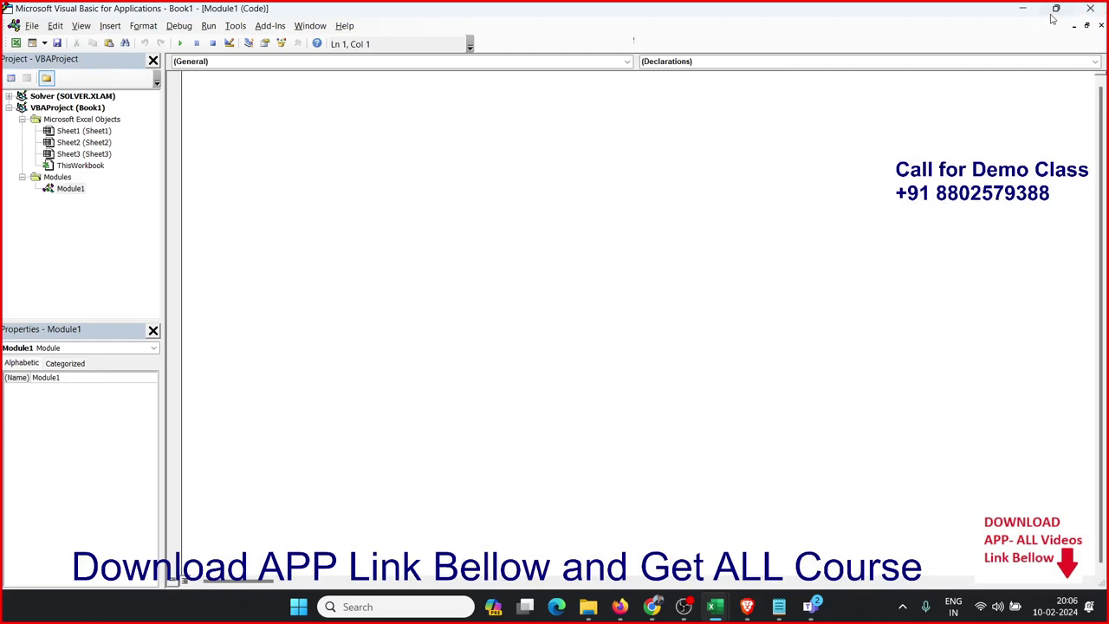
Snap the editor left and Excel right, widening the editor beside the workbook
{"action": "mouse_move", "coordinate": [1053, 16]}
{"action": "left_click", "coordinate": [969, 44]}
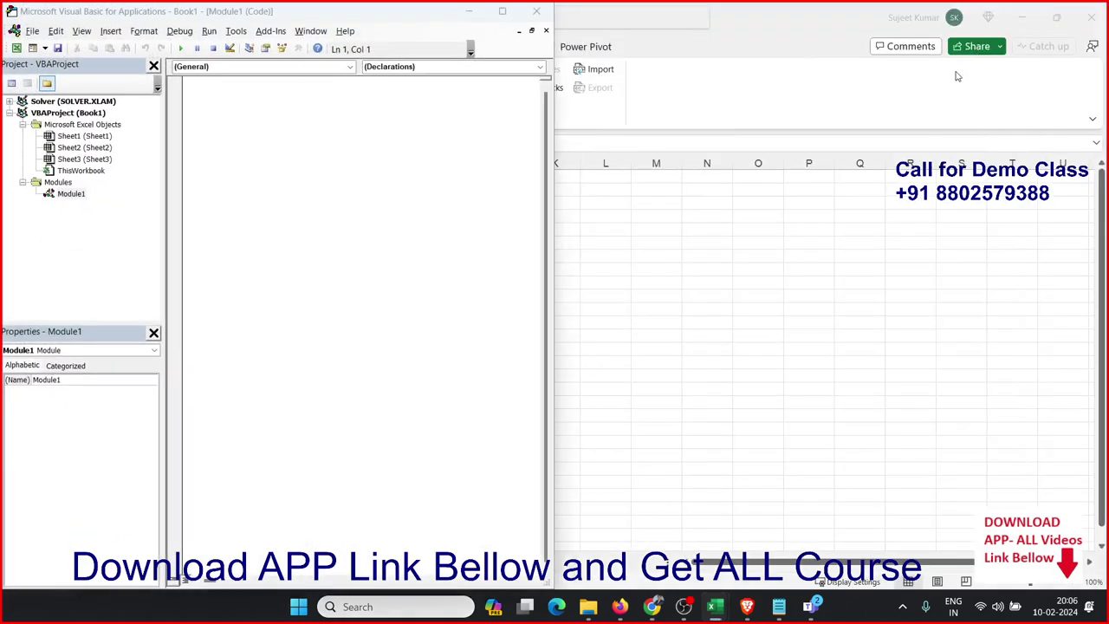
{"action": "left_click", "coordinate": [744, 141]}
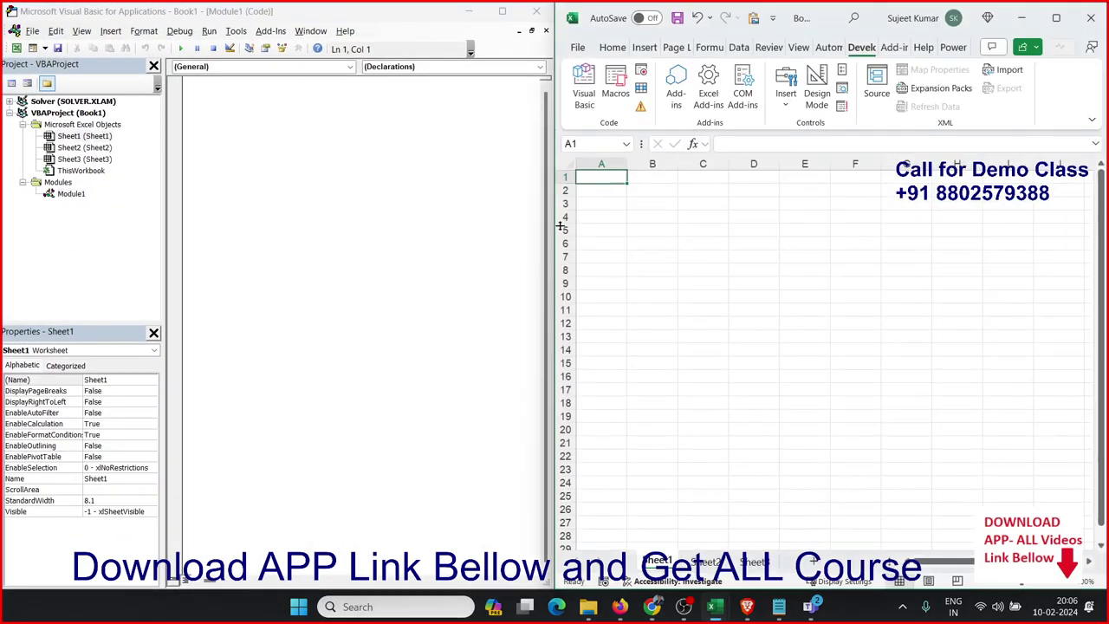
{"action": "left_click_drag", "start_coordinate": [556, 227], "coordinate": [626, 222]}
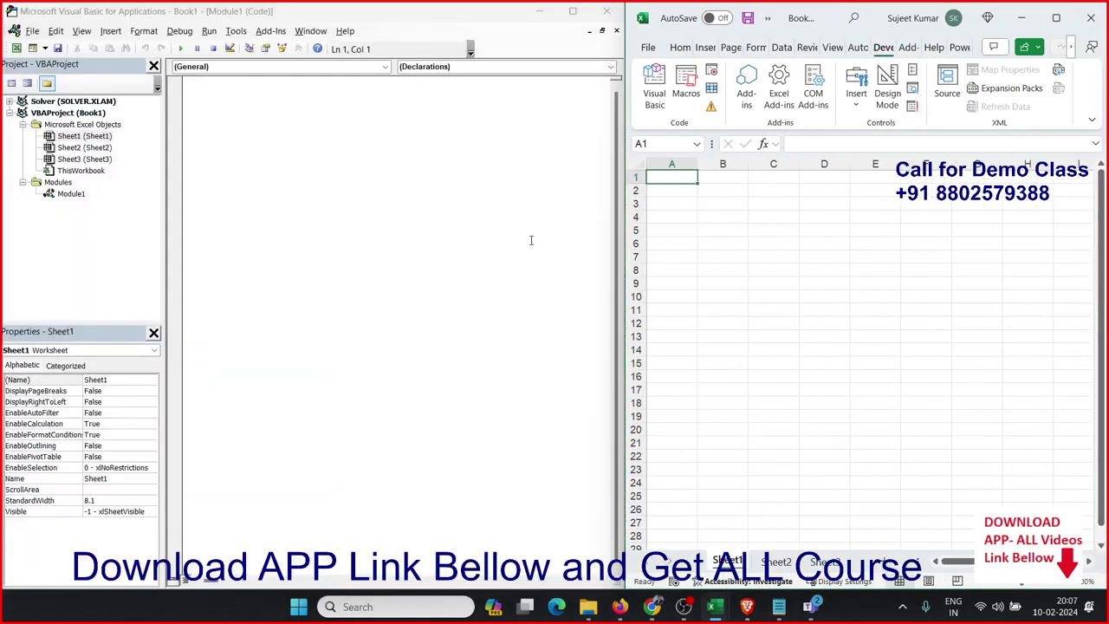
{"action": "left_click", "coordinate": [726, 255]}
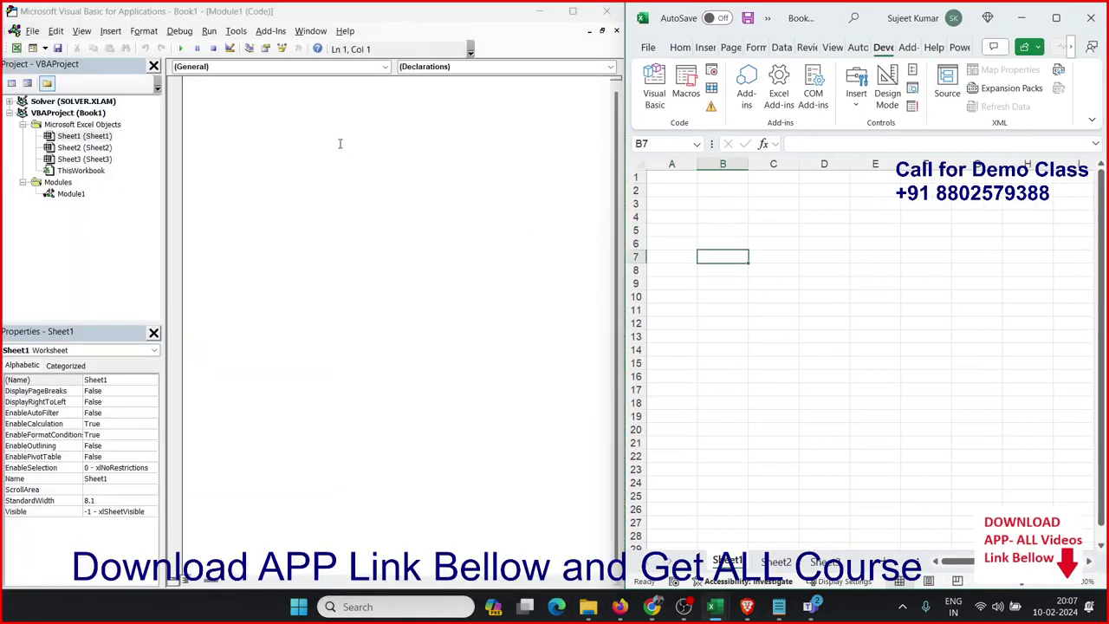
{"action": "left_click", "coordinate": [317, 120]}
Write Sub rr() containing Range("A1").Select in Module1 and run it
{"action": "type", "text": "sub "}
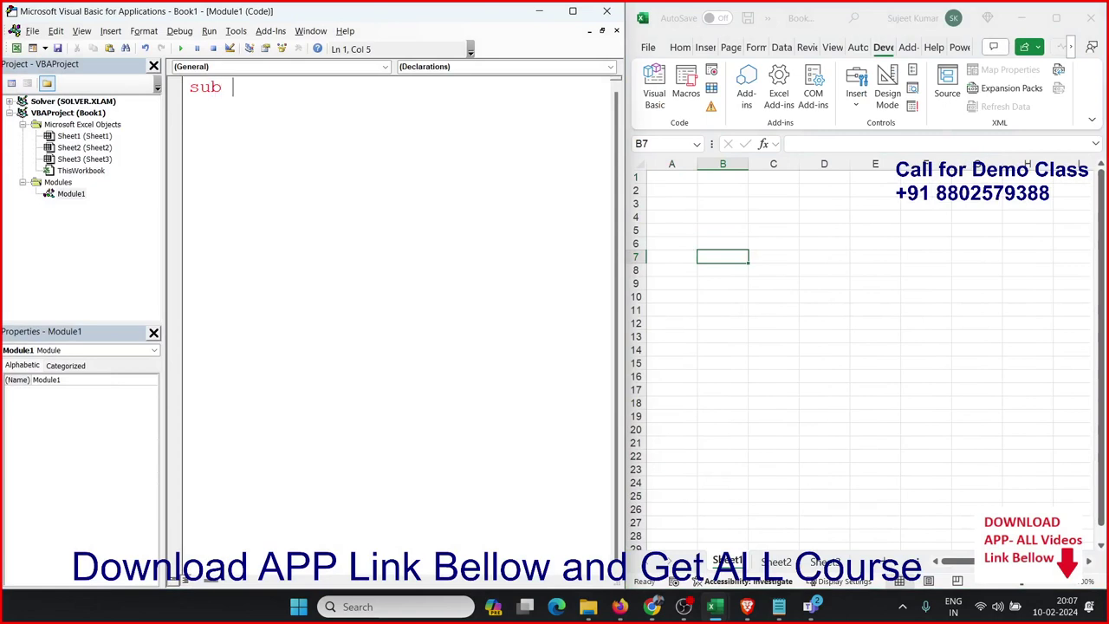
{"action": "type", "text": "rr("}
{"action": "type", "text": ")"}
{"action": "key", "text": "Return"}
{"action": "key", "text": "Return"}
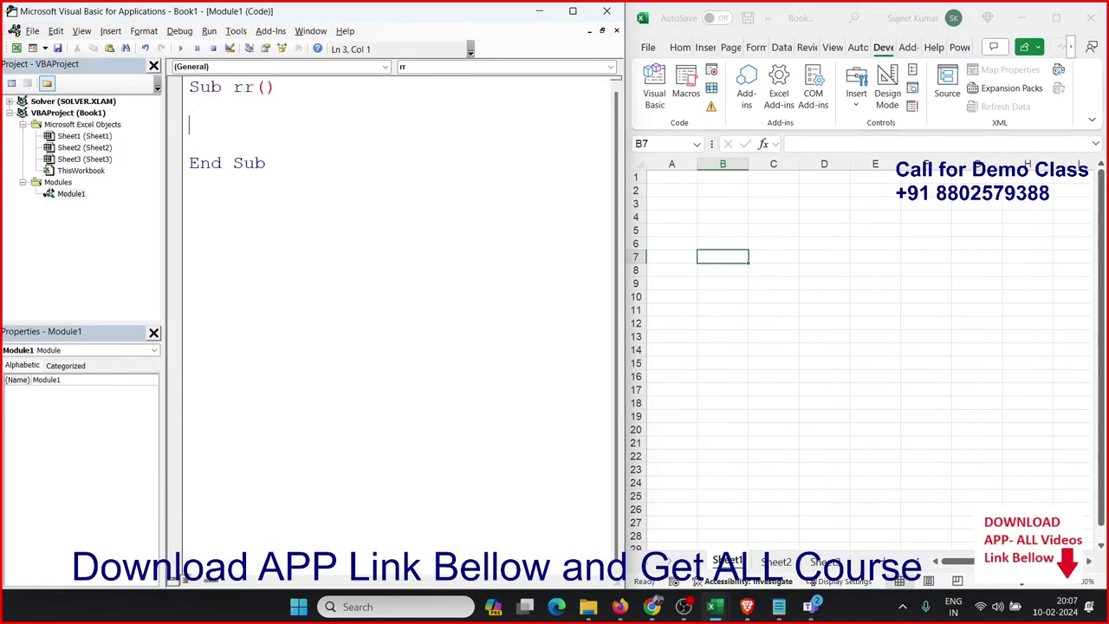
{"action": "type", "text": "range"}
{"action": "type", "text": "(\"A"}
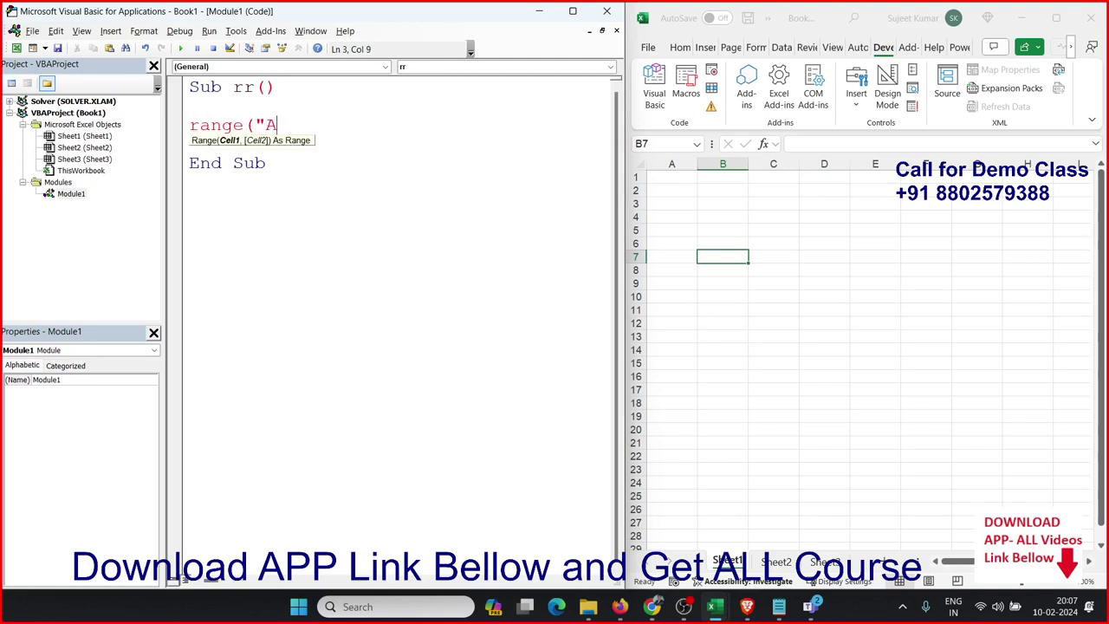
{"action": "type", "text": "1\").se"}
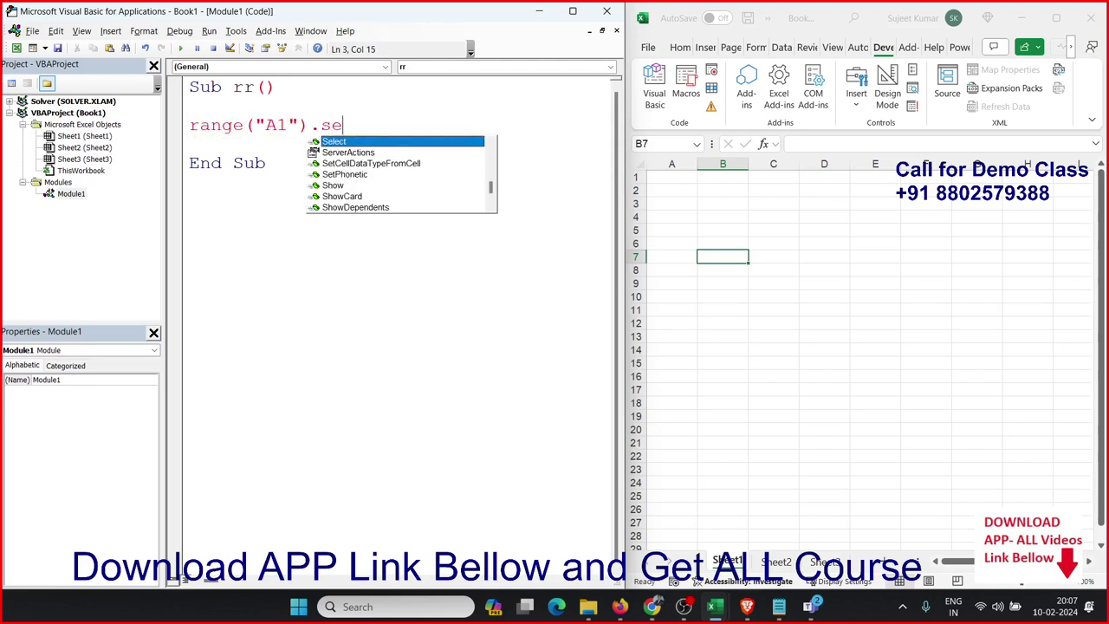
{"action": "key", "text": "Tab"}
{"action": "key", "text": "Return"}
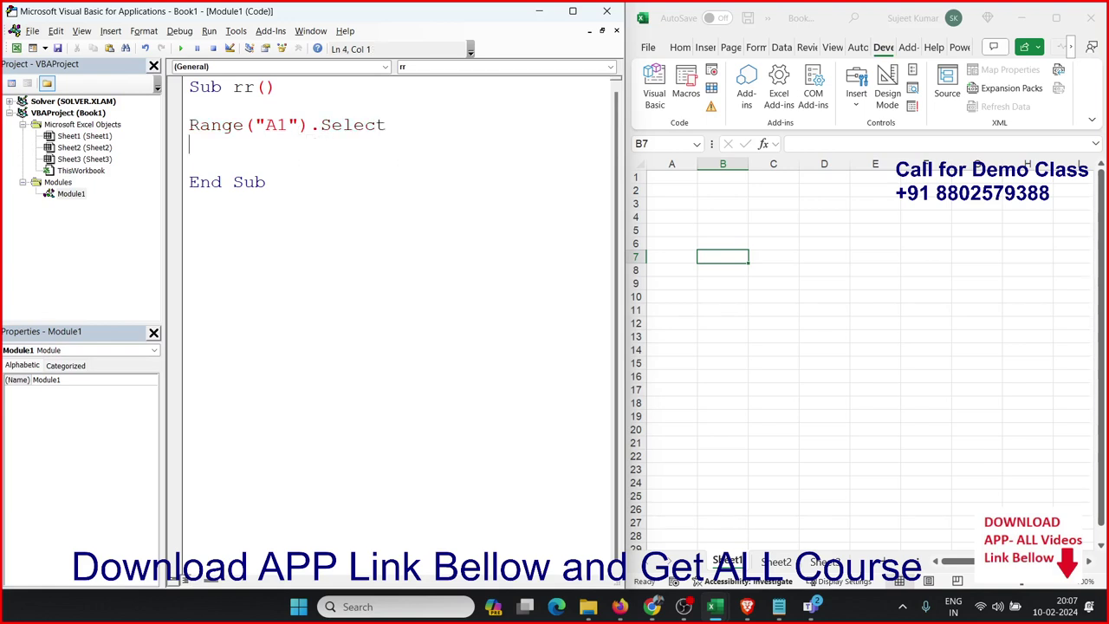
{"action": "left_click", "coordinate": [187, 51]}
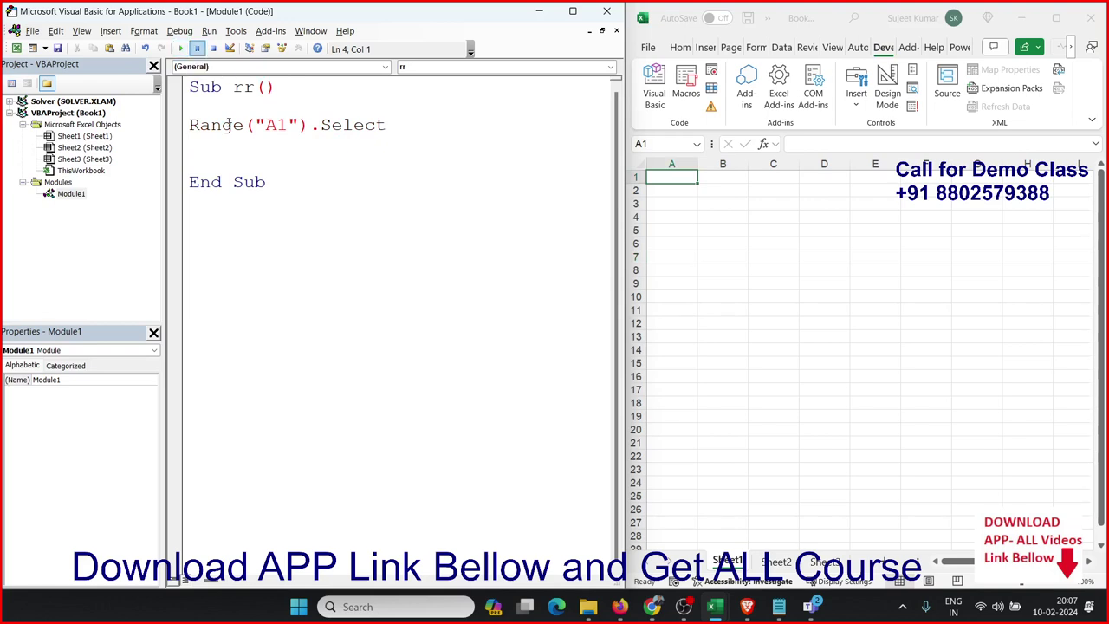
{"action": "left_click", "coordinate": [183, 51]}
{"action": "left_click", "coordinate": [686, 201]}
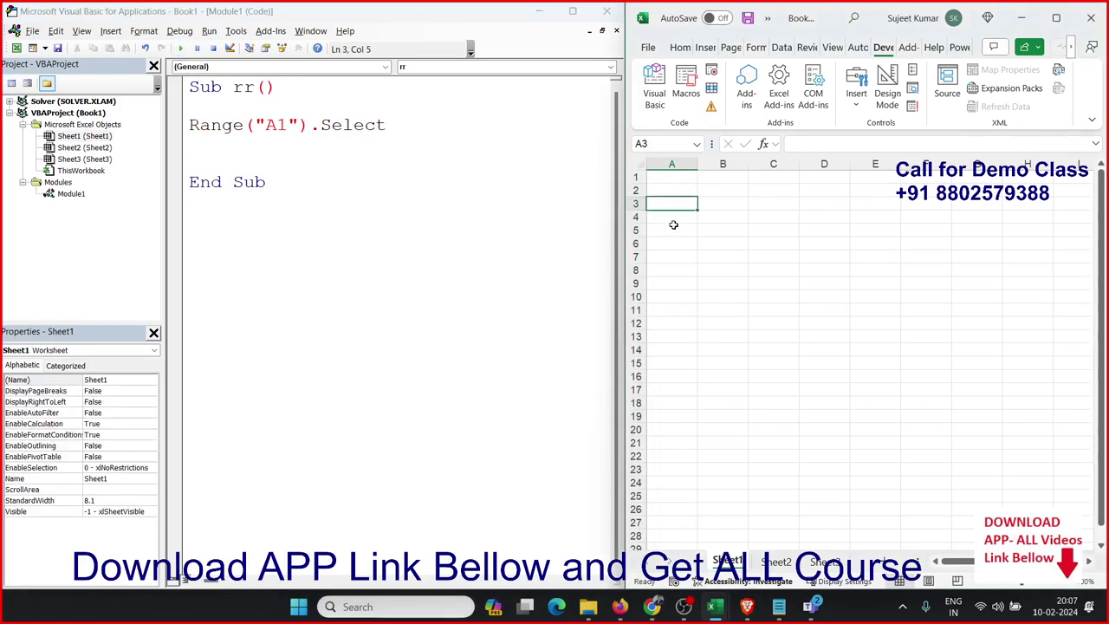
Add Cells(1, 1).Select below the Range line in rr and run the macro
{"action": "left_click", "coordinate": [270, 159]}
{"action": "left_click", "coordinate": [253, 141]}
{"action": "type", "text": "ce"}
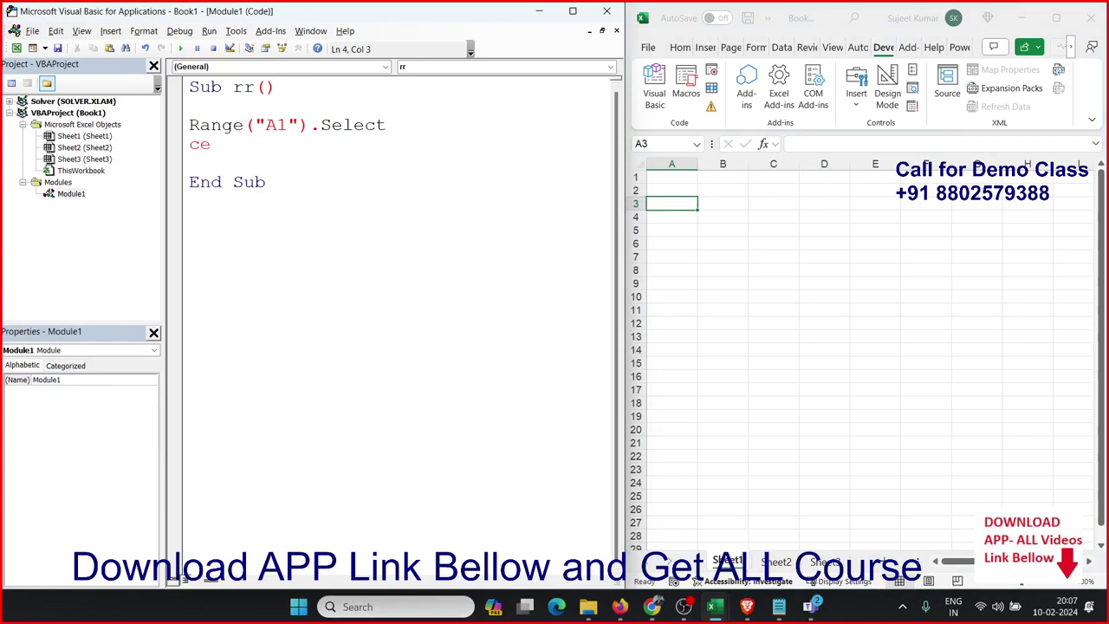
{"action": "type", "text": "kk"}
{"action": "key", "text": "BackSpace"}
{"action": "key", "text": "BackSpace"}
{"action": "type", "text": "ll"}
{"action": "type", "text": "*"}
{"action": "key", "text": "BackSpace"}
{"action": "type", "text": "s*"}
{"action": "key", "text": "BackSpace"}
{"action": "type", "text": "(1,"}
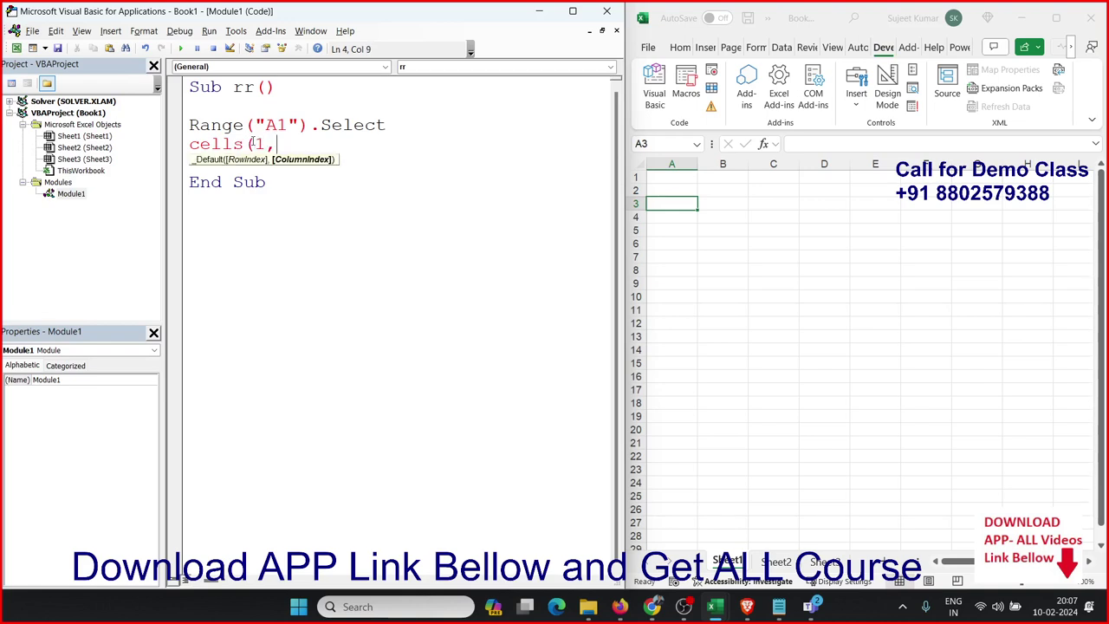
{"action": "type", "text": "1).s"}
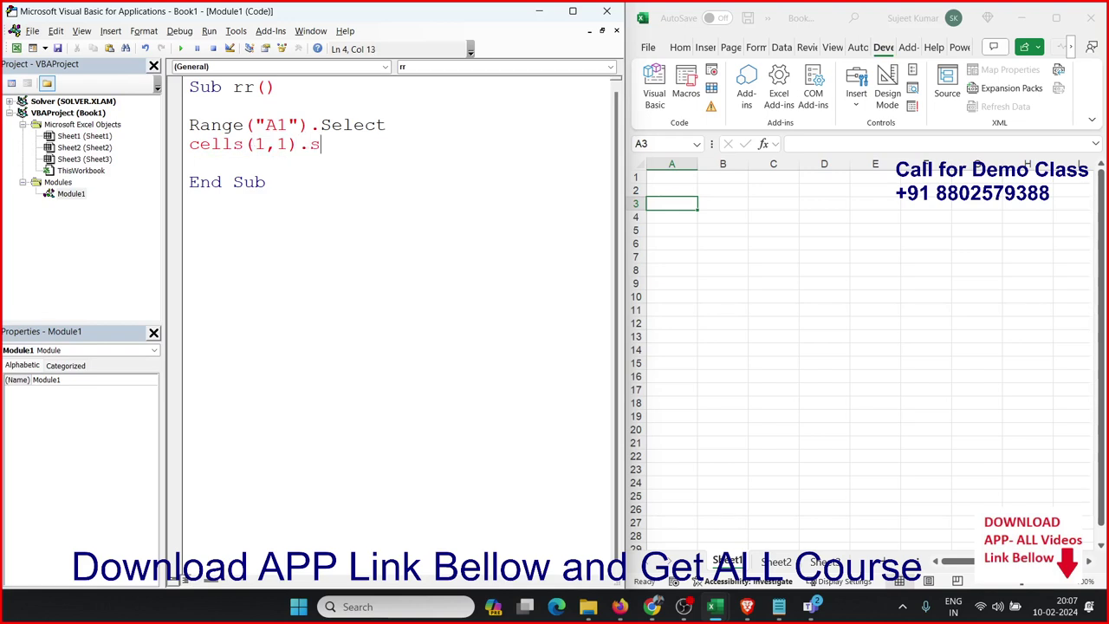
{"action": "type", "text": "elect"}
{"action": "left_click", "coordinate": [336, 181]}
{"action": "left_click", "coordinate": [337, 165]}
{"action": "left_click", "coordinate": [179, 48]}
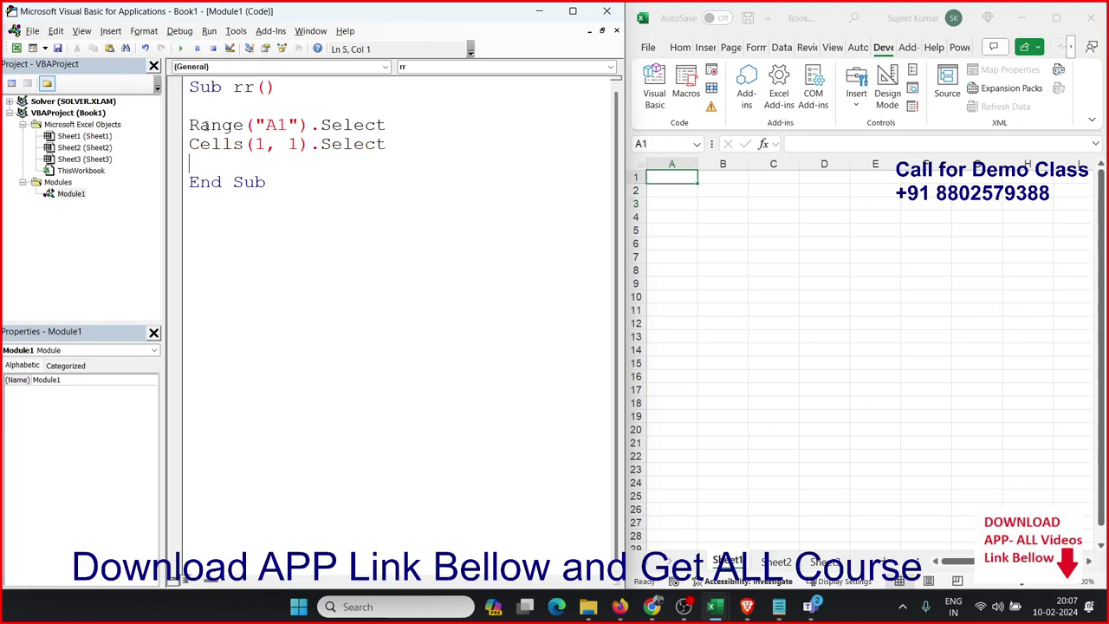
Highlight the A1 address and the Cells(1, 1) arguments to compare both notations
{"action": "left_click_drag", "start_coordinate": [200, 124], "coordinate": [210, 125]}
{"action": "double_click", "coordinate": [267, 127]}
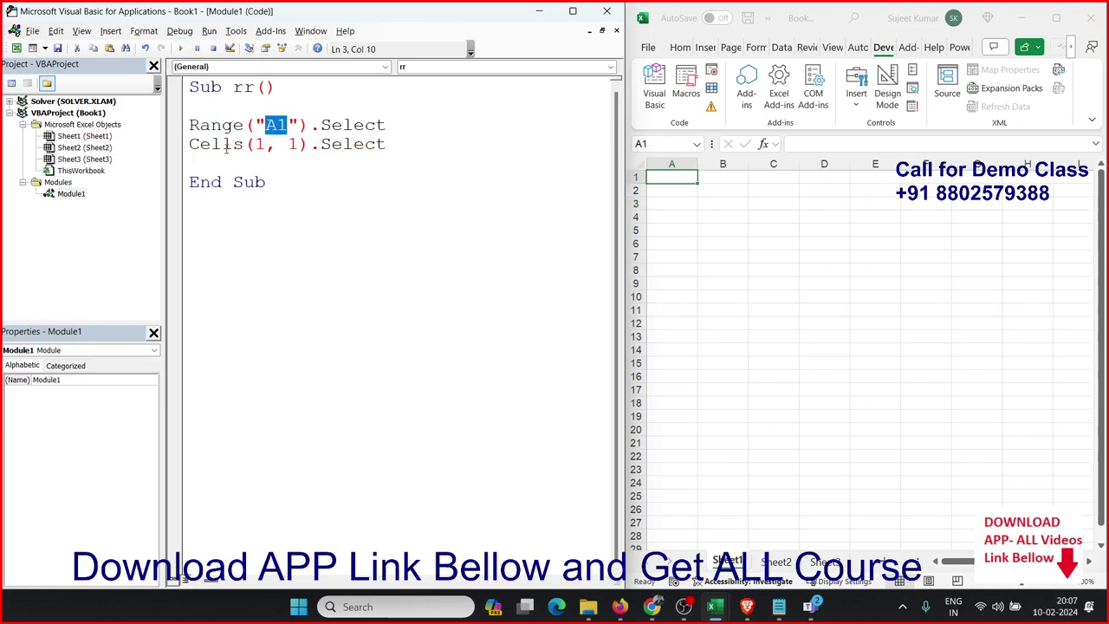
{"action": "double_click", "coordinate": [227, 145]}
{"action": "double_click", "coordinate": [259, 145]}
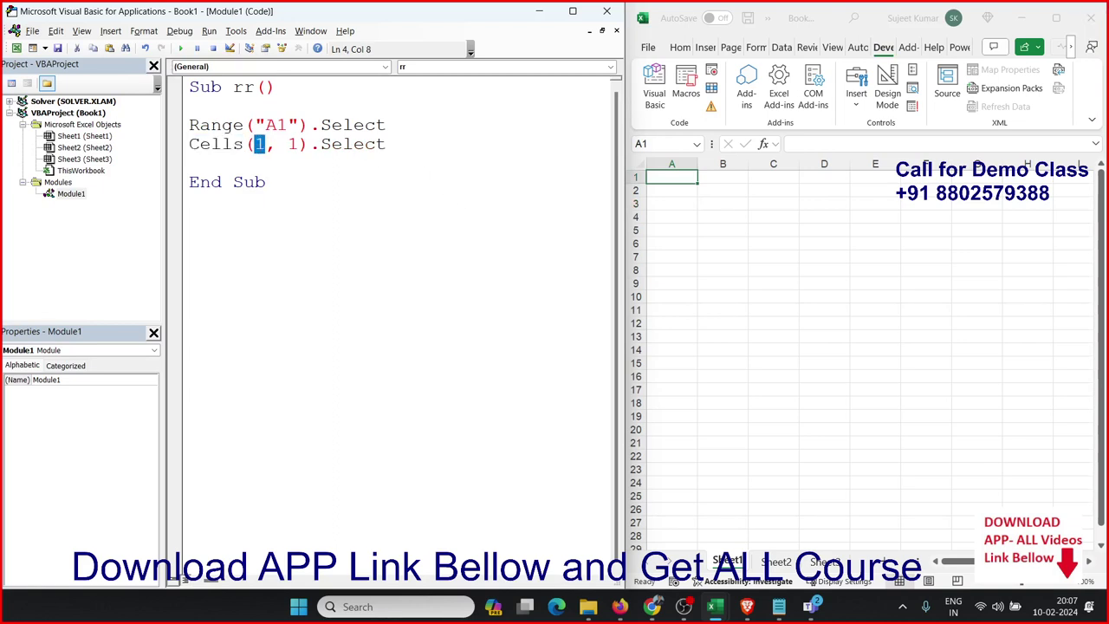
{"action": "left_click", "coordinate": [651, 607]}
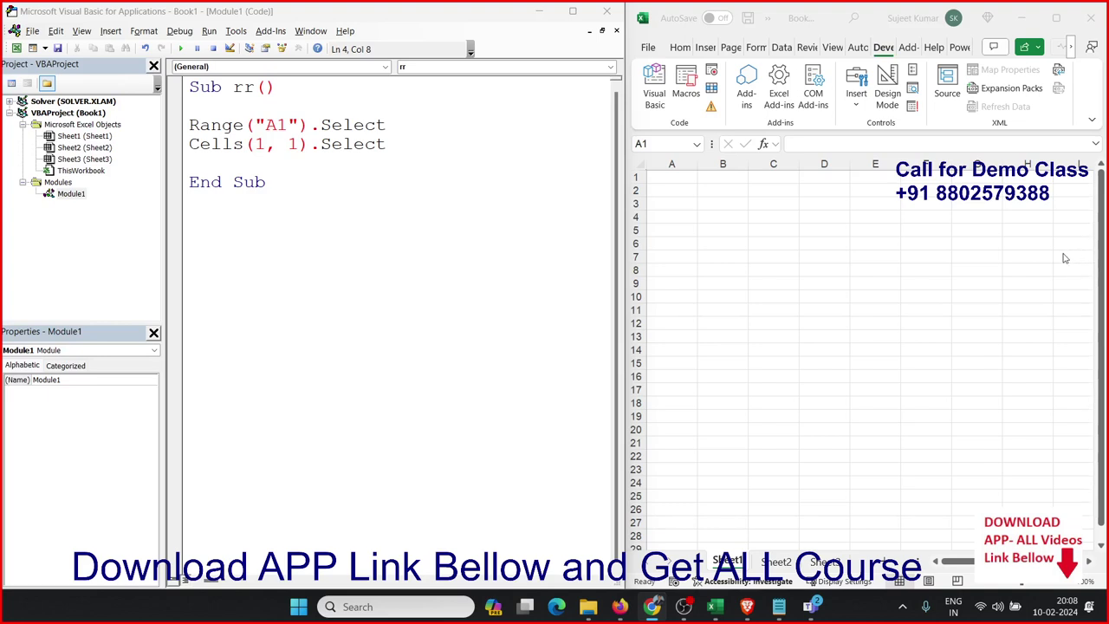
Add Sheets("Sheet2").Select and Range("a1").Select to rr and run it with F5
{"action": "left_click", "coordinate": [195, 165]}
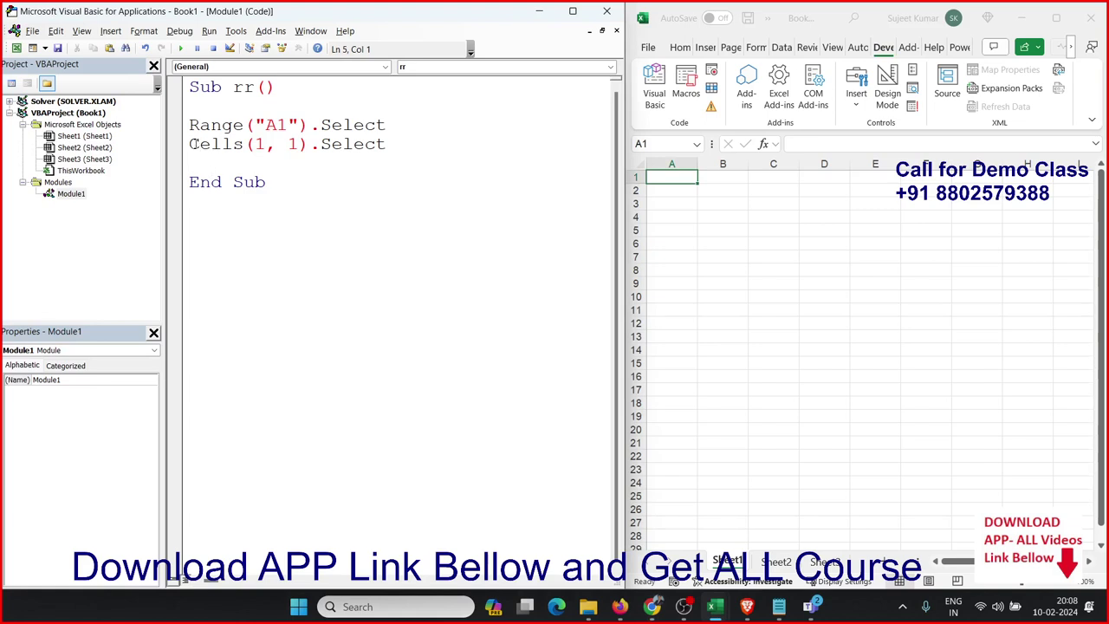
{"action": "key", "text": "Return"}
{"action": "key", "text": "Return"}
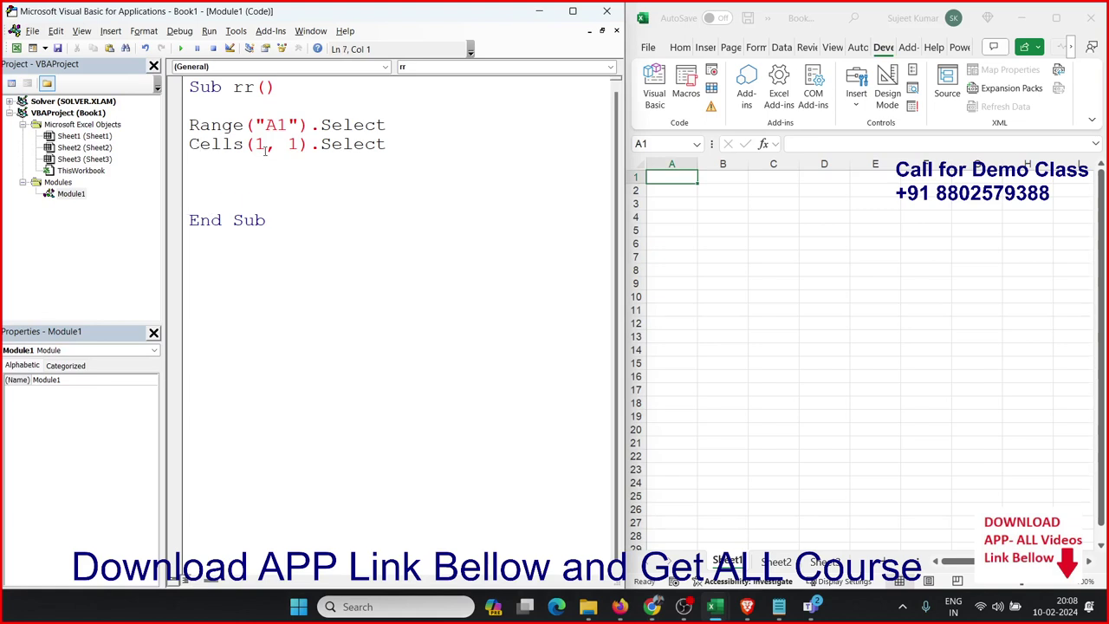
{"action": "type", "text": "ran"}
{"action": "key", "text": "BackSpace"}
{"action": "key", "text": "BackSpace"}
{"action": "key", "text": "BackSpace"}
{"action": "type", "text": "shee"}
{"action": "type", "text": "ts("}
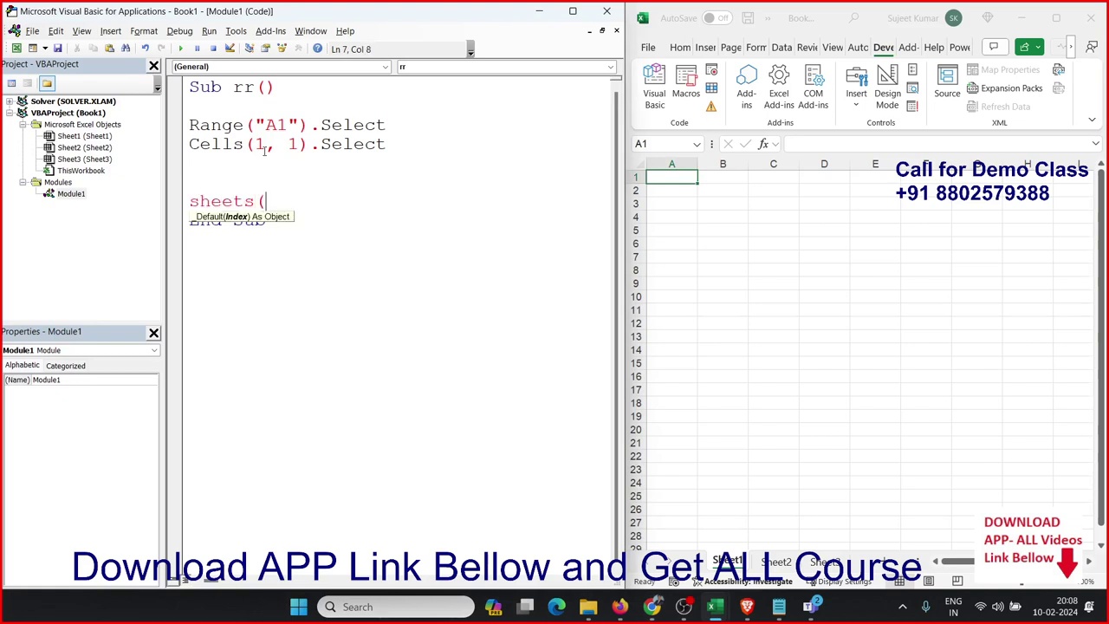
{"action": "type", "text": "\"Shee"}
{"action": "type", "text": "t2\")"}
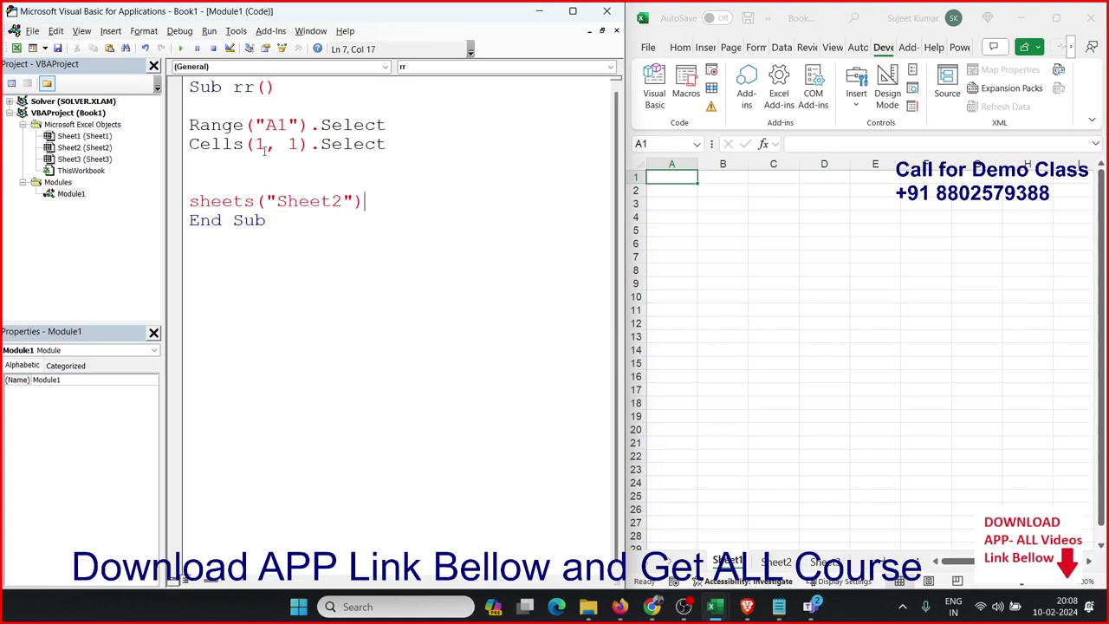
{"action": "type", "text": ".selec"}
{"action": "type", "text": "t"}
{"action": "key", "text": "Return"}
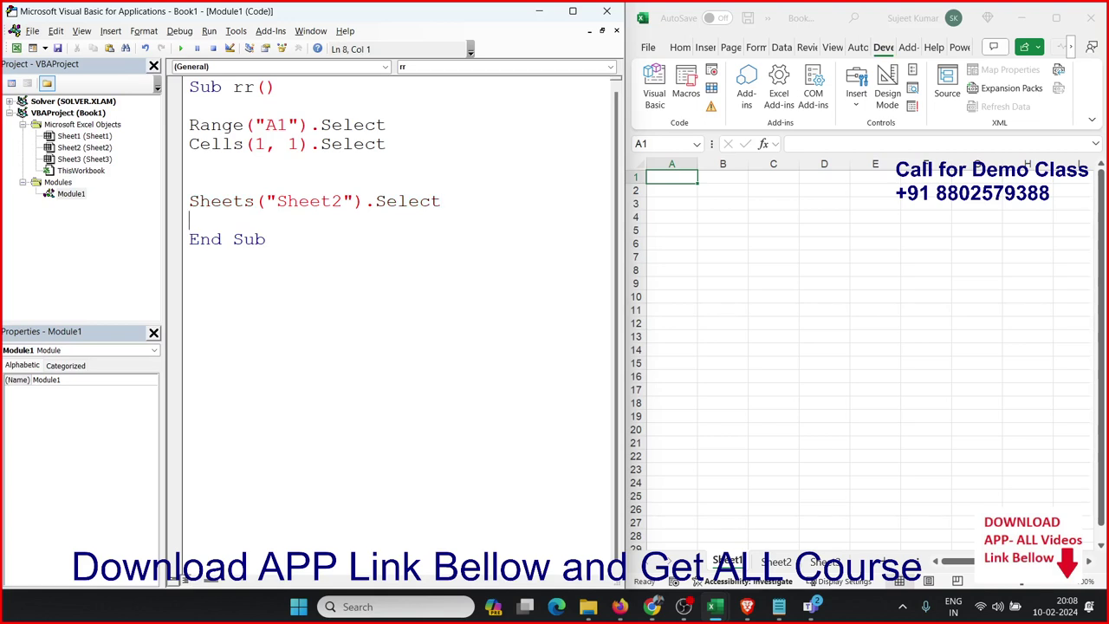
{"action": "type", "text": "rang"}
{"action": "type", "text": "e(\"a"}
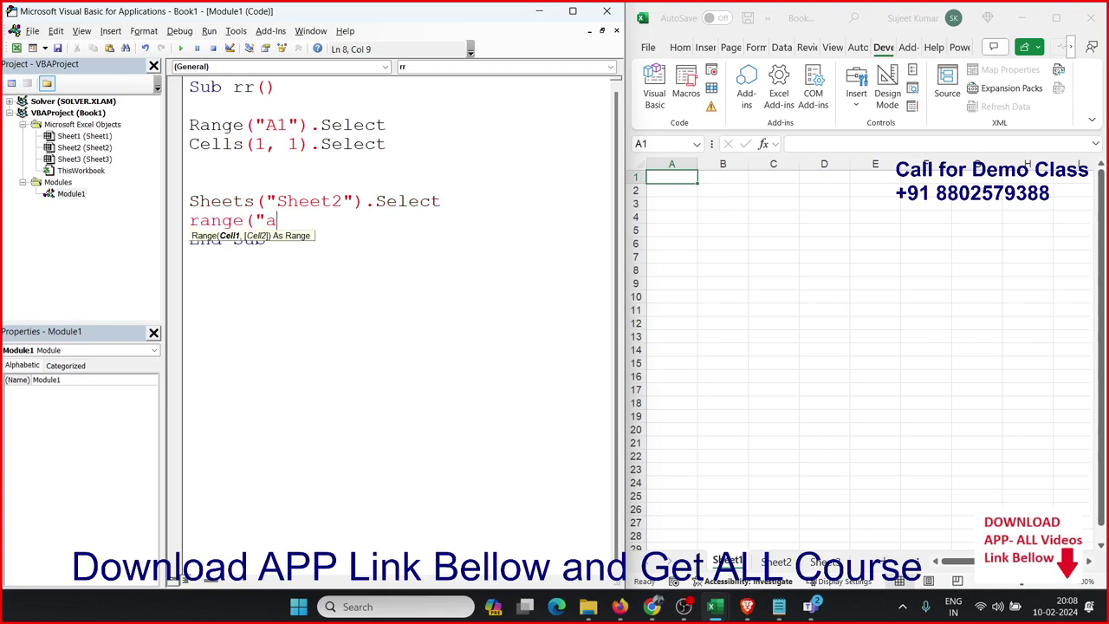
{"action": "type", "text": "1\""}
{"action": "type", "text": ").select"}
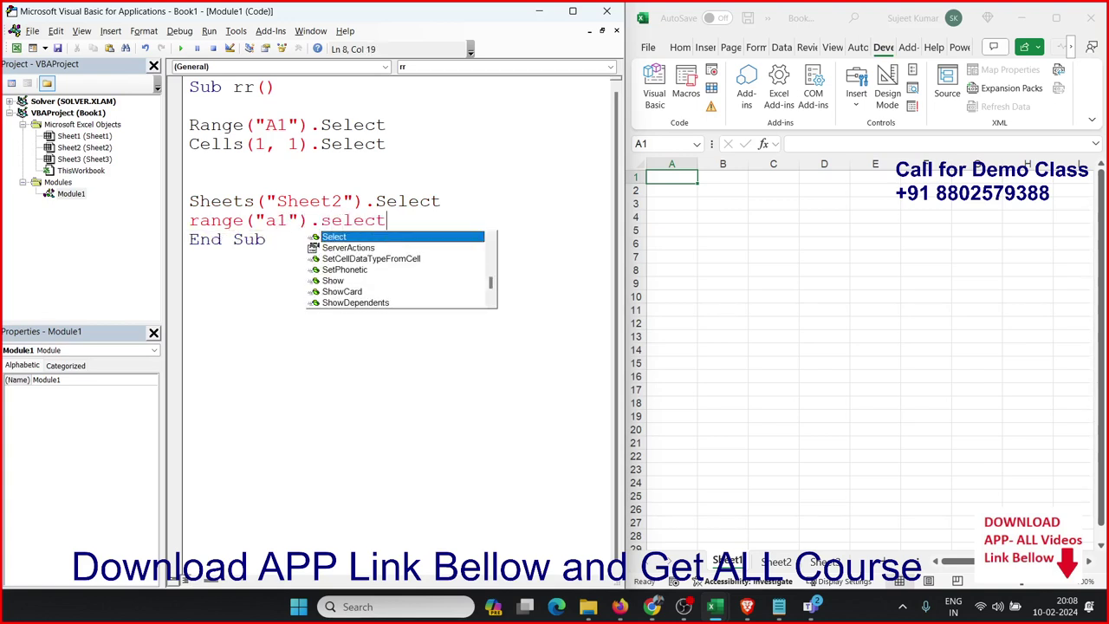
{"action": "key", "text": "Return"}
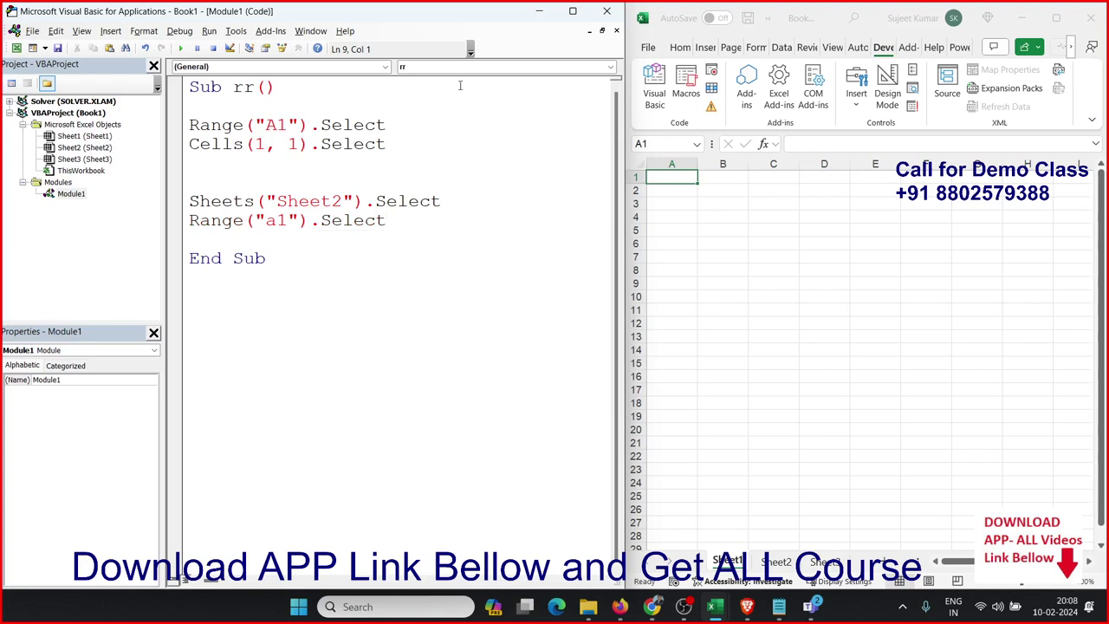
{"action": "key", "text": "F5"}
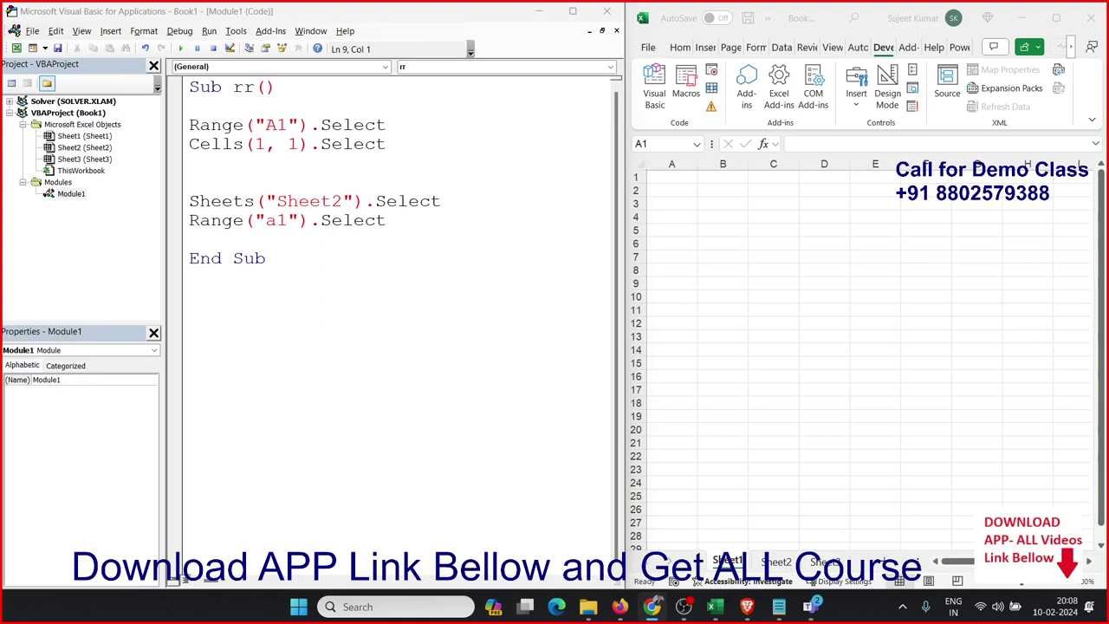
Insert Workbooks("Book2.xlsx").Activate above the Sheets line, leaving blank lines before End Sub
{"action": "left_click", "coordinate": [205, 189]}
{"action": "key", "text": "Return"}
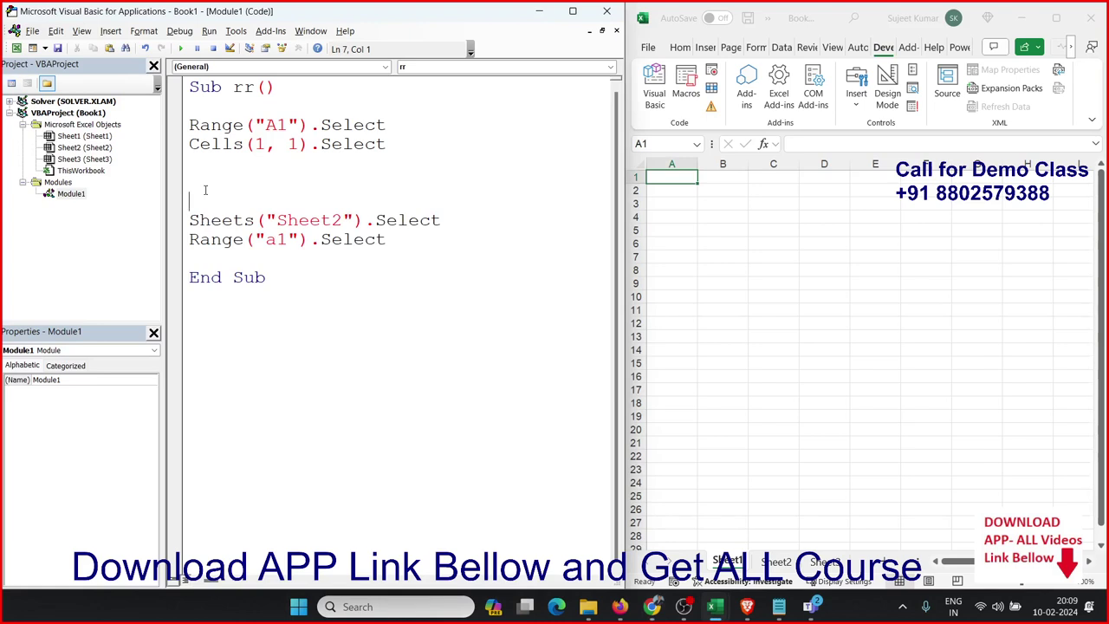
{"action": "type", "text": "work"}
{"action": "type", "text": "books("}
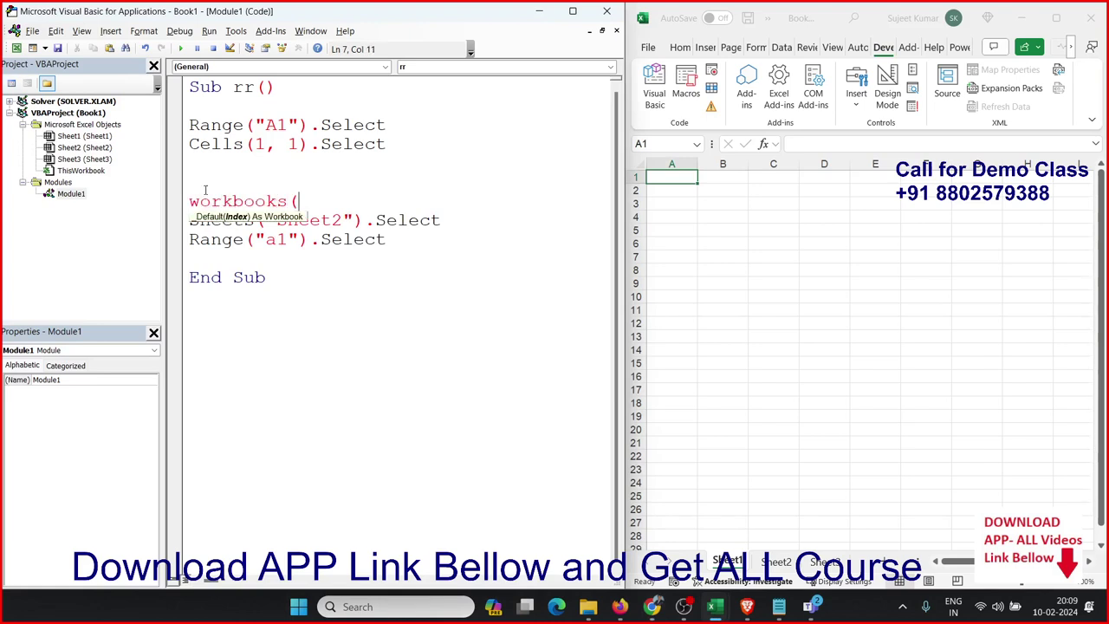
{"action": "type", "text": "\"Book2"}
{"action": "type", "text": ".xls"}
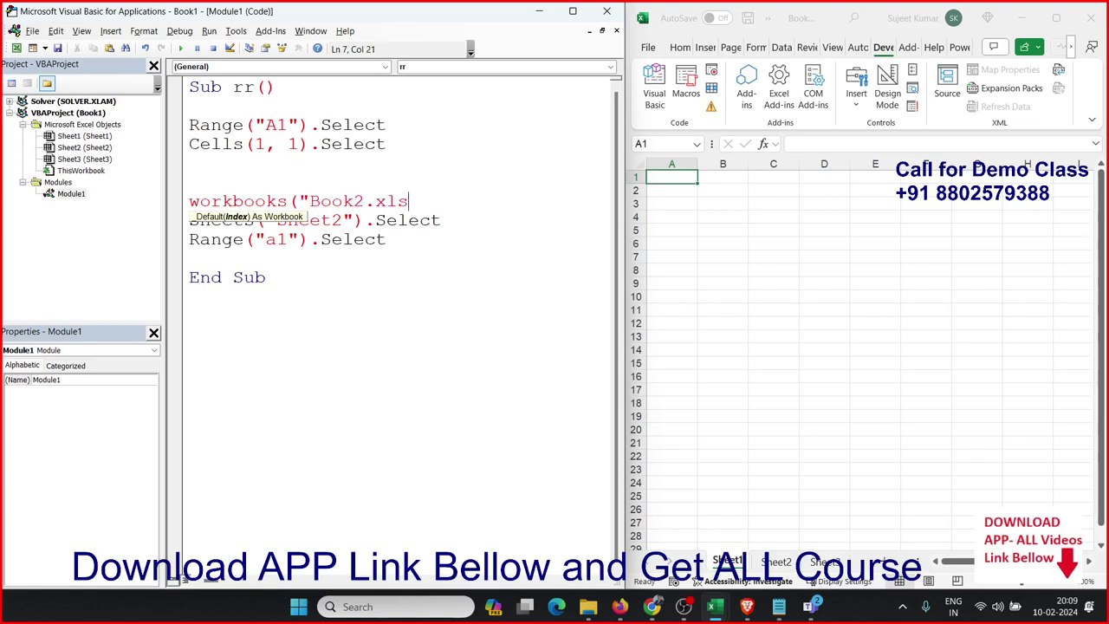
{"action": "type", "text": "x\")"}
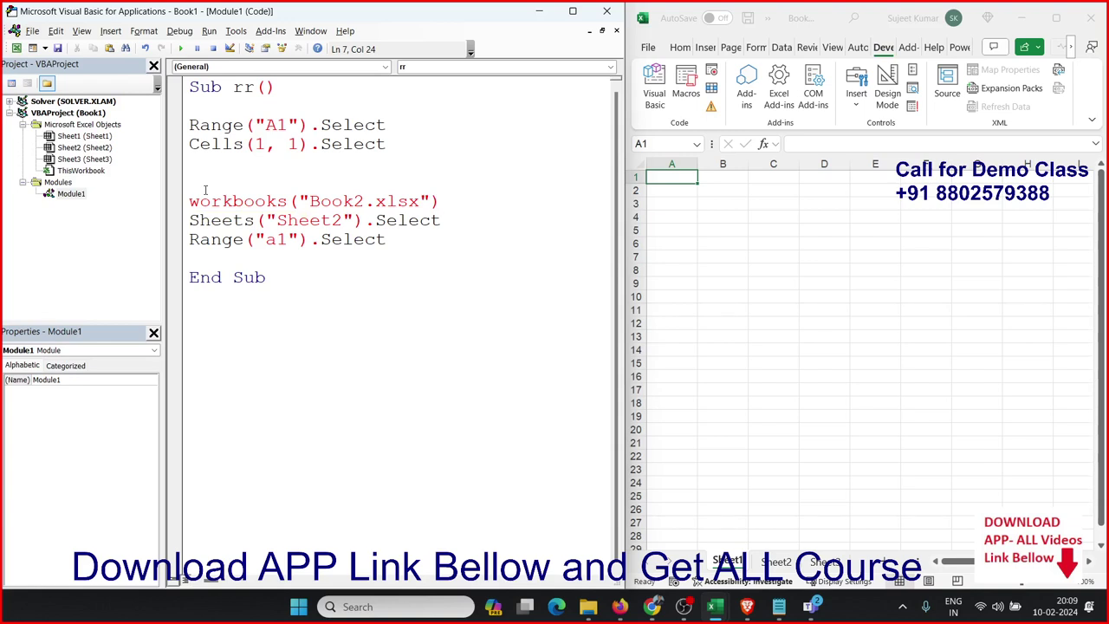
{"action": "type", "text": ".act"}
{"action": "key", "text": "Tab"}
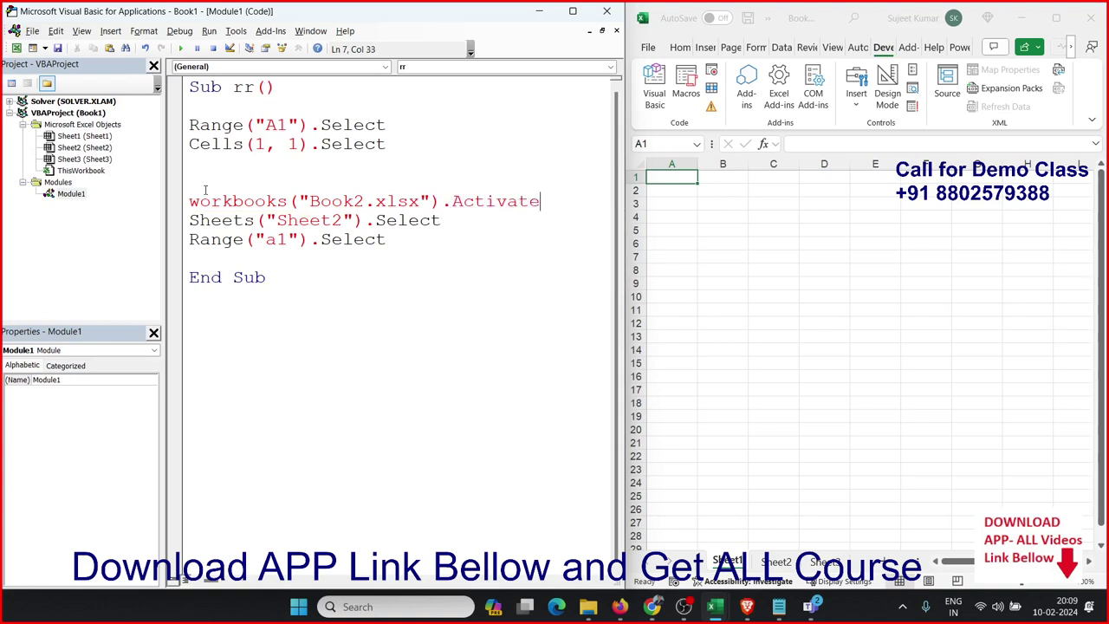
{"action": "key", "text": "Down"}
{"action": "key", "text": "Down"}
{"action": "key", "text": "Down"}
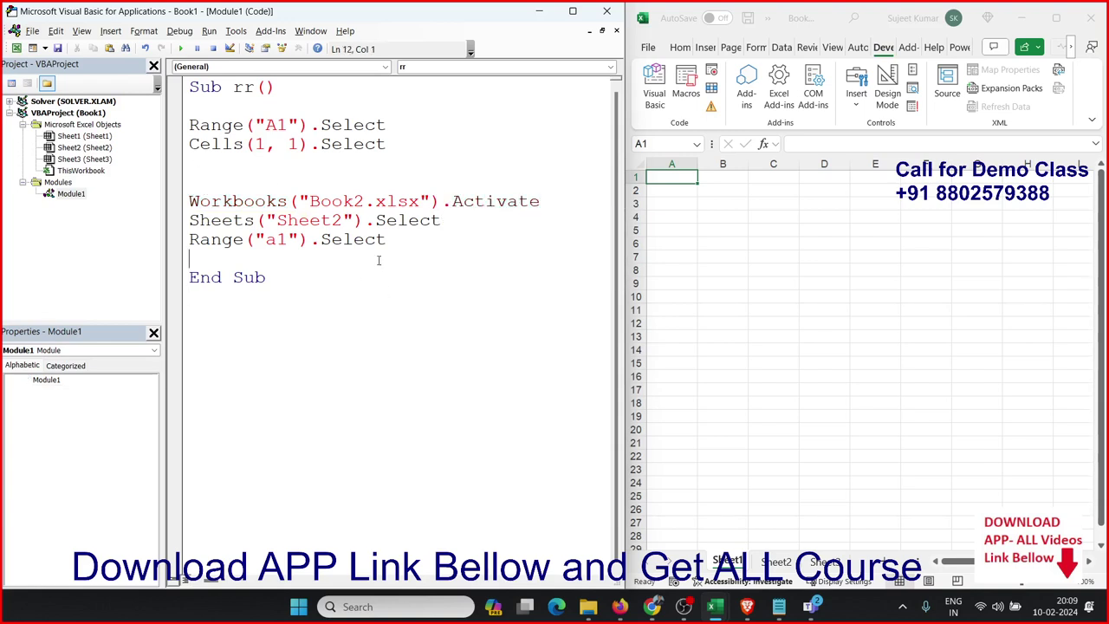
{"action": "key", "text": "Return"}
{"action": "key", "text": "Return"}
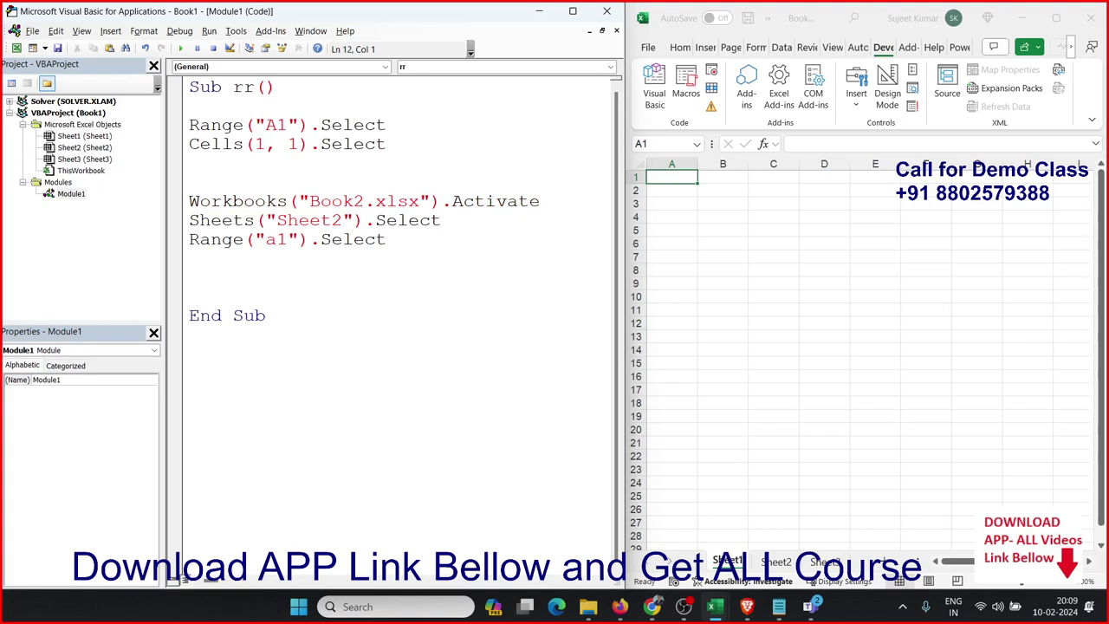
Drag over A1:D10 in the worksheet to preview the target block
{"action": "left_click", "coordinate": [321, 271]}
{"action": "left_click", "coordinate": [719, 217]}
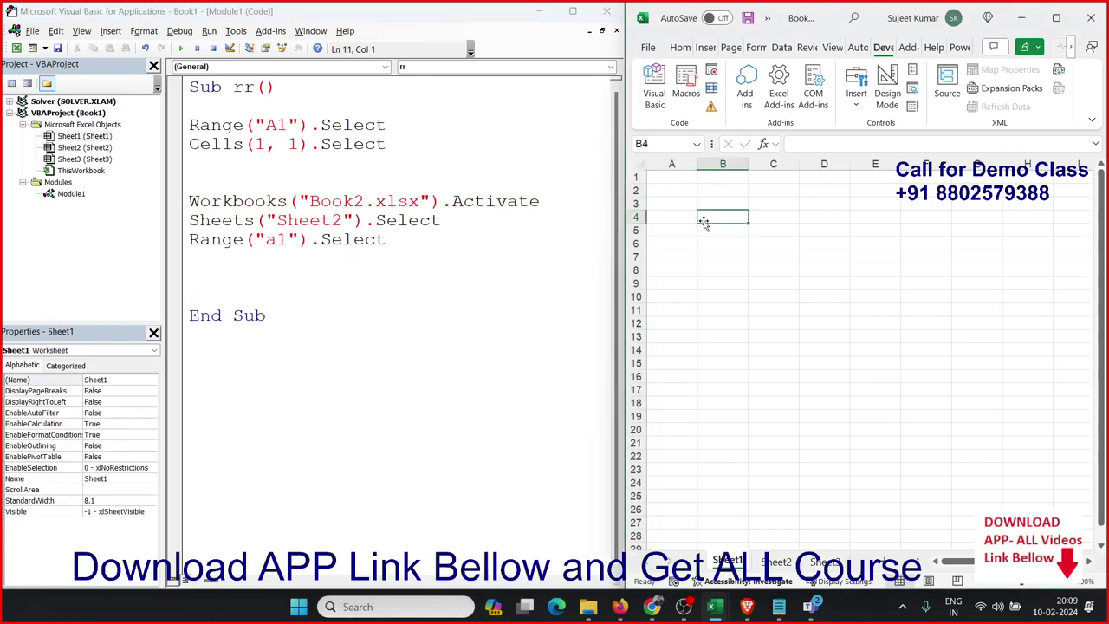
{"action": "left_click", "coordinate": [680, 178]}
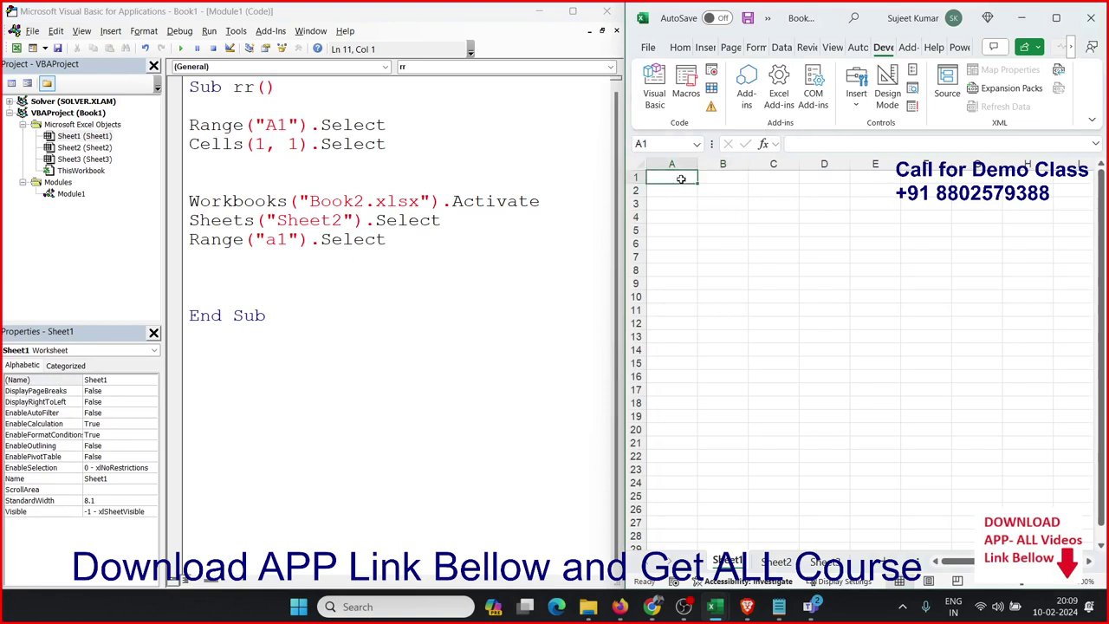
{"action": "mouse_move", "coordinate": [680, 178]}
{"action": "left_mouse_down"}
{"action": "mouse_move", "coordinate": [940, 334]}
{"action": "mouse_move", "coordinate": [896, 314]}
{"action": "left_mouse_up"}
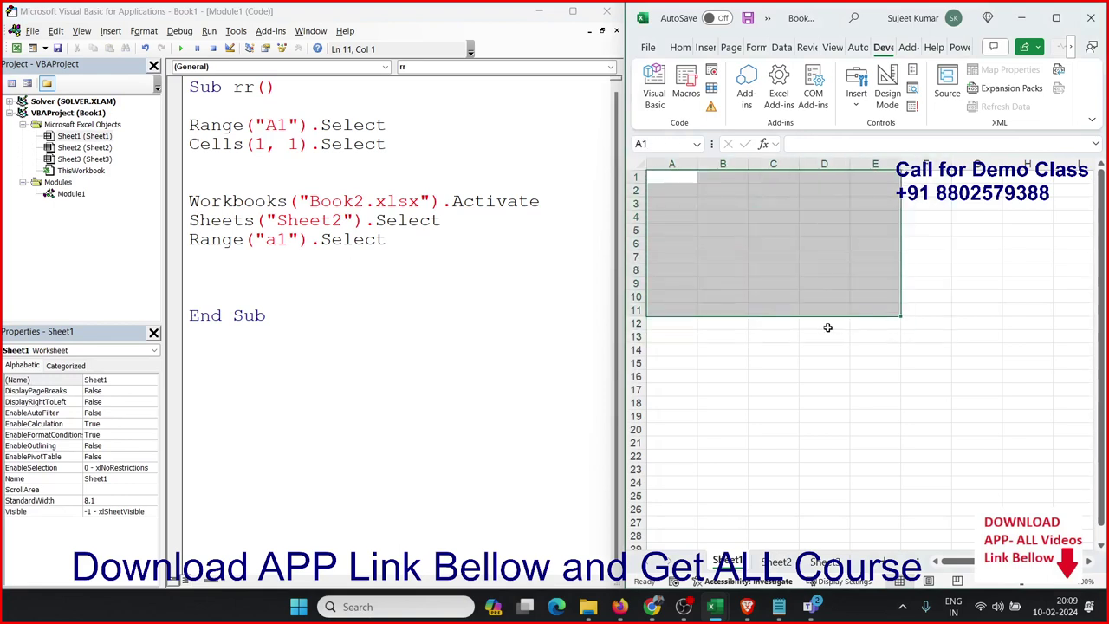
{"action": "left_click_drag", "start_coordinate": [669, 180], "coordinate": [840, 297]}
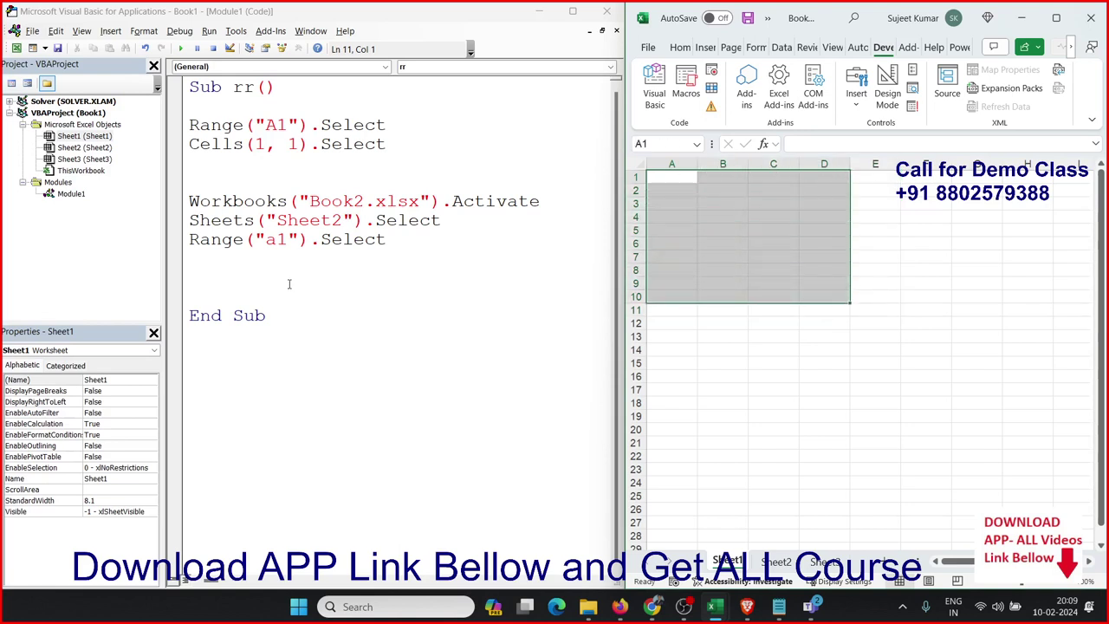
Add a Range("A1:D10").Select line above End Sub in rr
{"action": "left_click", "coordinate": [244, 280]}
{"action": "type", "text": "rang"}
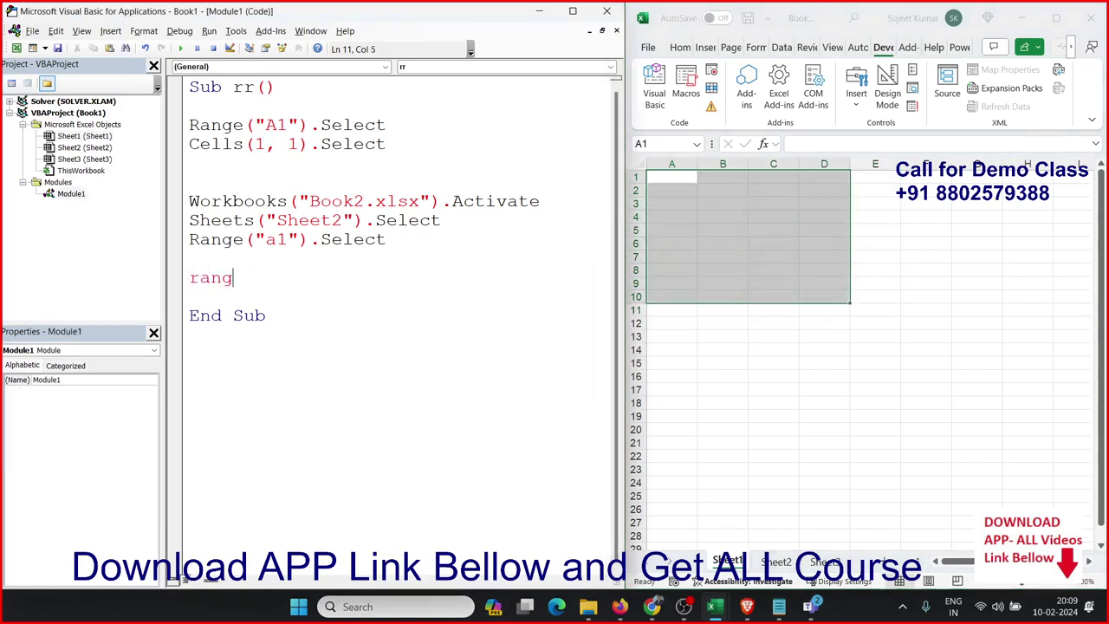
{"action": "type", "text": "e(\""}
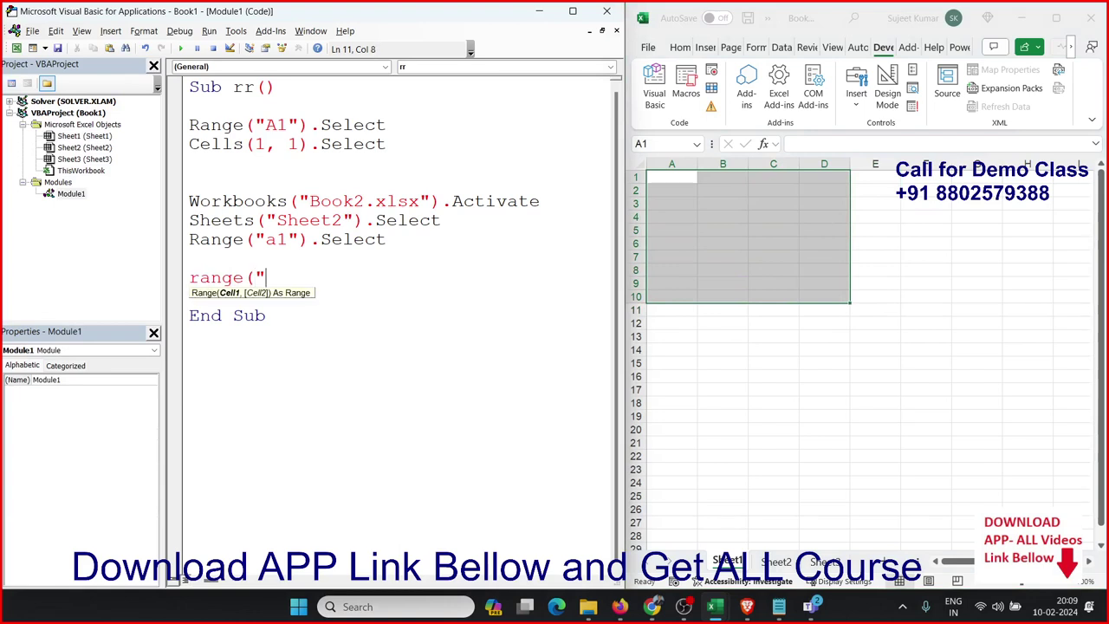
{"action": "type", "text": "A1:"}
{"action": "type", "text": "D10"}
{"action": "type", "text": "\").s"}
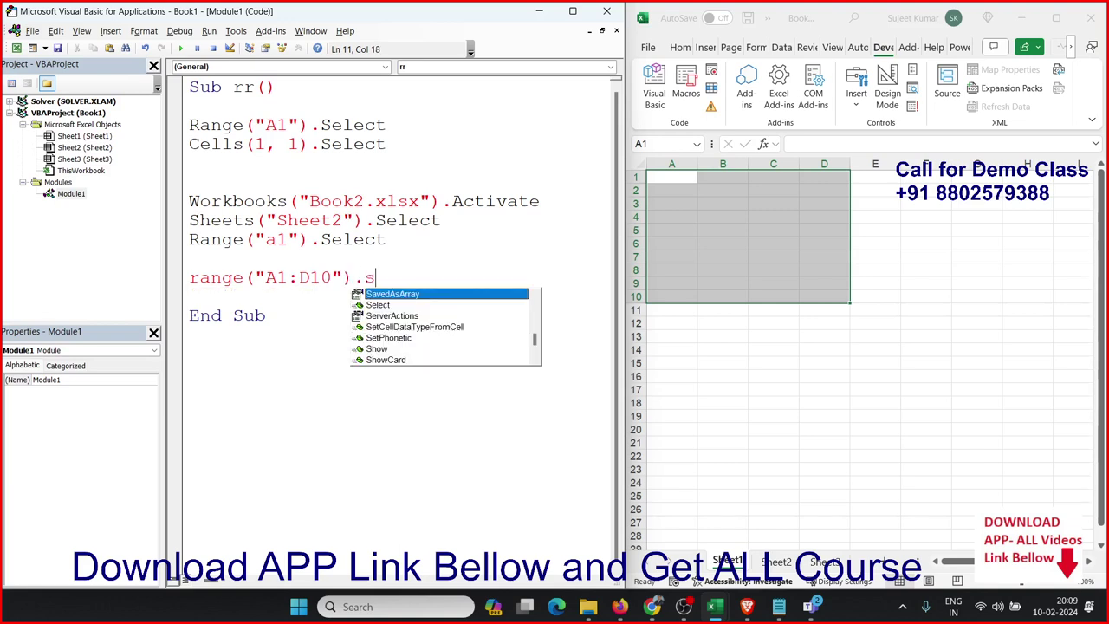
{"action": "type", "text": "e"}
{"action": "key", "text": "Tab"}
{"action": "key", "text": "Return"}
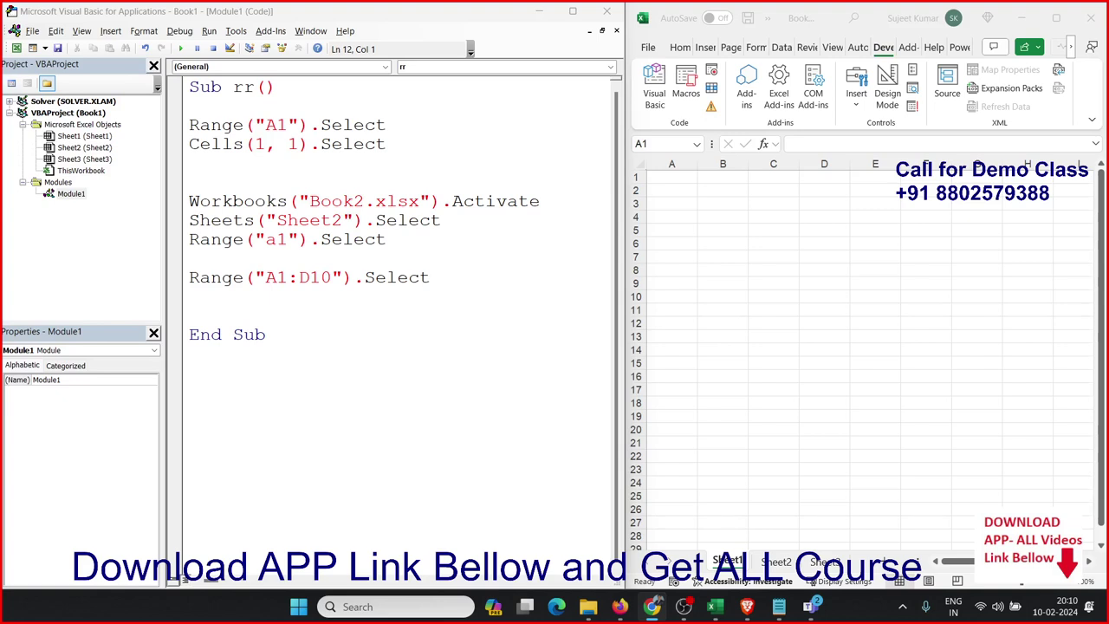
Run rr, add Range("A1", "D10").Select, and mark the Workbooks and Sheets lines
{"action": "key", "text": "F5"}
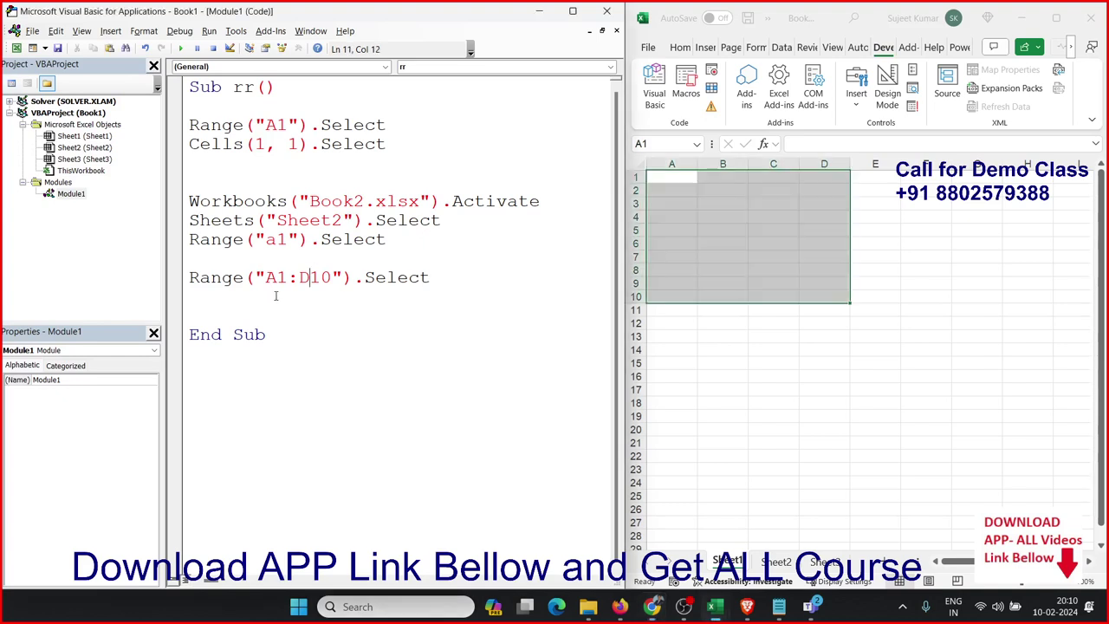
{"action": "type", "text": "range"}
{"action": "type", "text": "(\"A"}
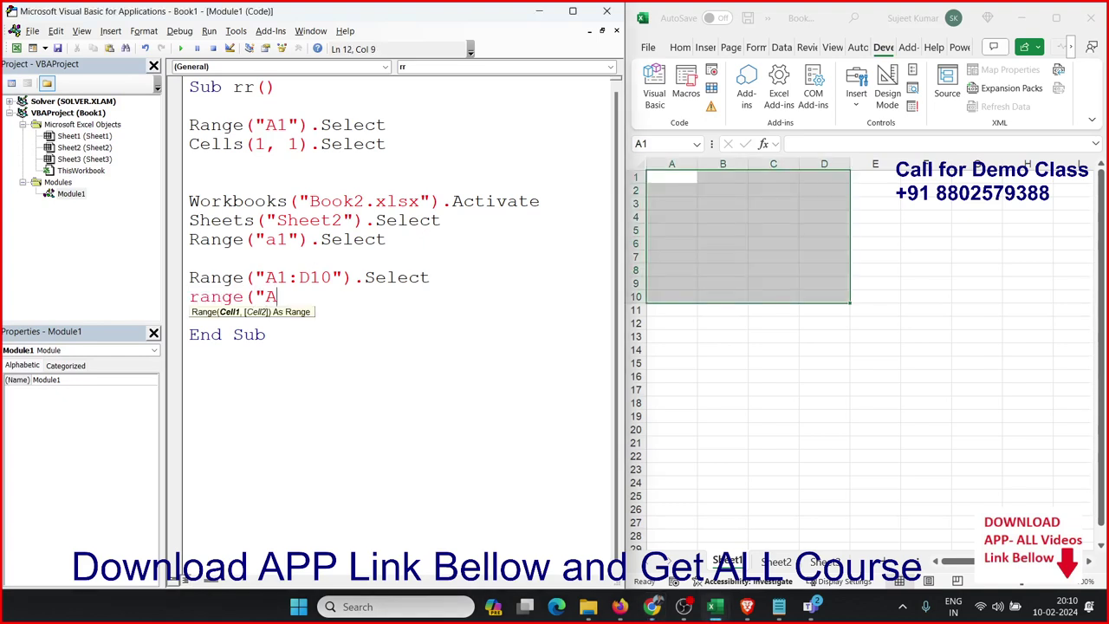
{"action": "type", "text": "1"}
{"action": "type", "text": "\",\""}
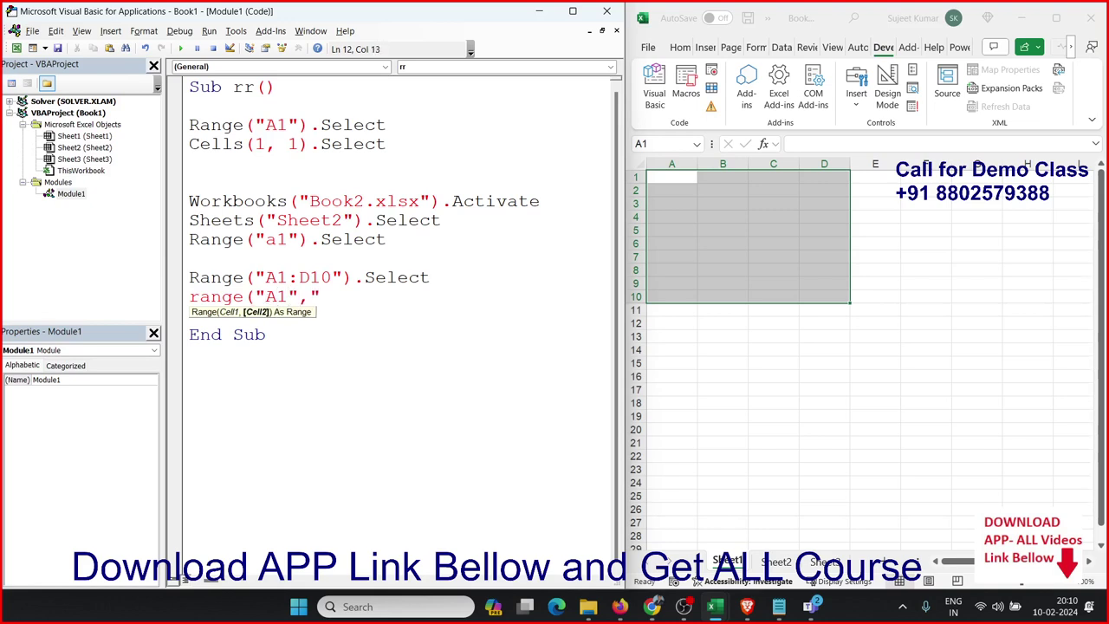
{"action": "type", "text": "D10\""}
{"action": "type", "text": ").se"}
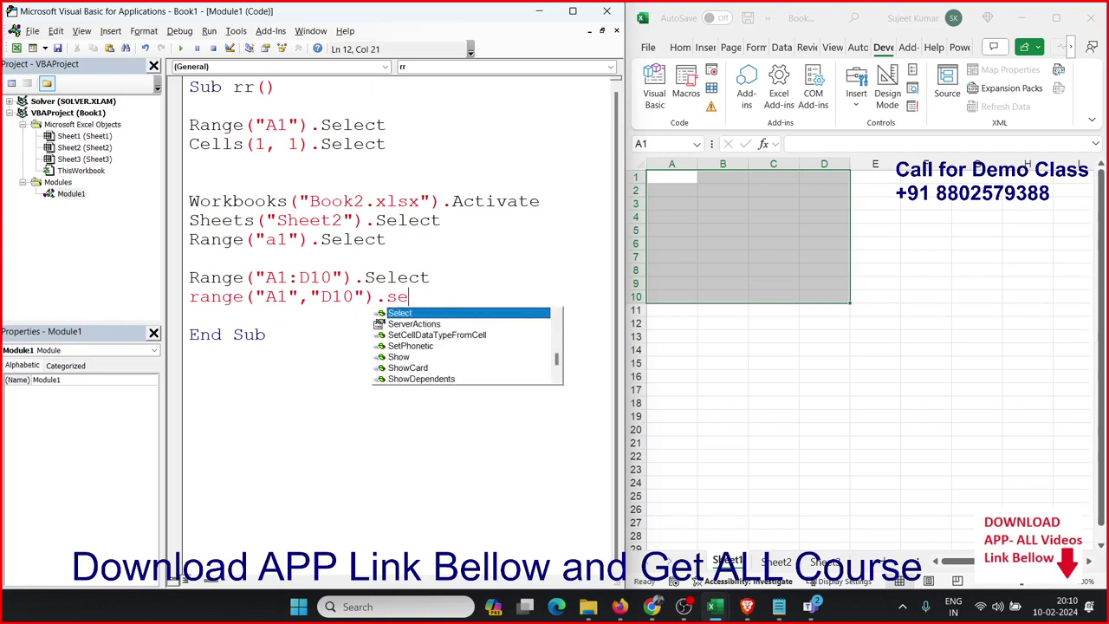
{"action": "key", "text": "Tab"}
{"action": "key", "text": "Return"}
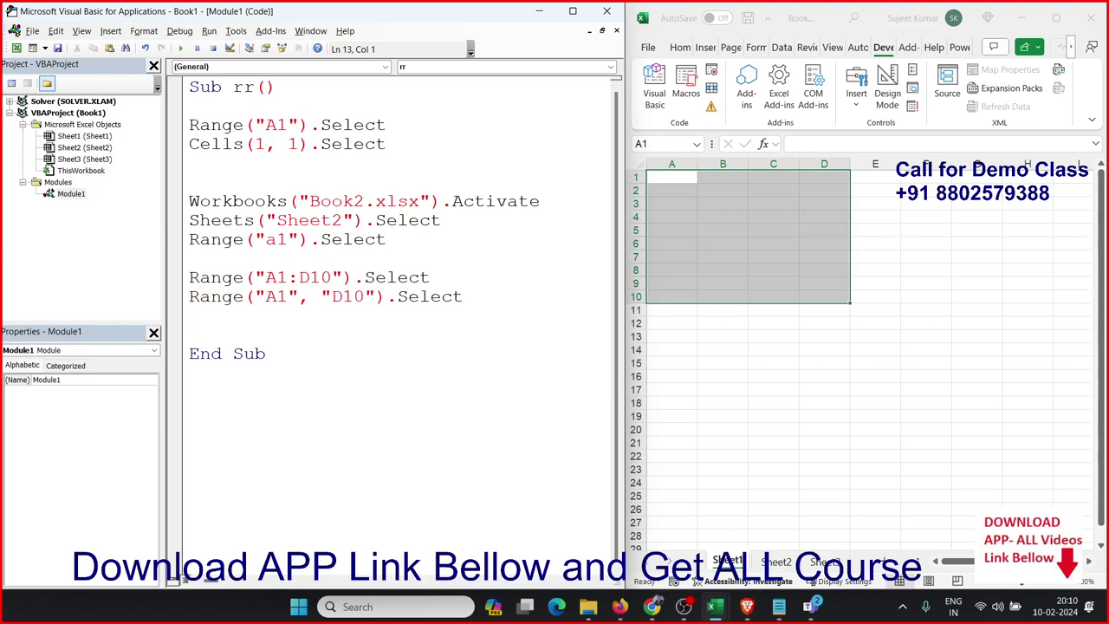
{"action": "left_click", "coordinate": [652, 607]}
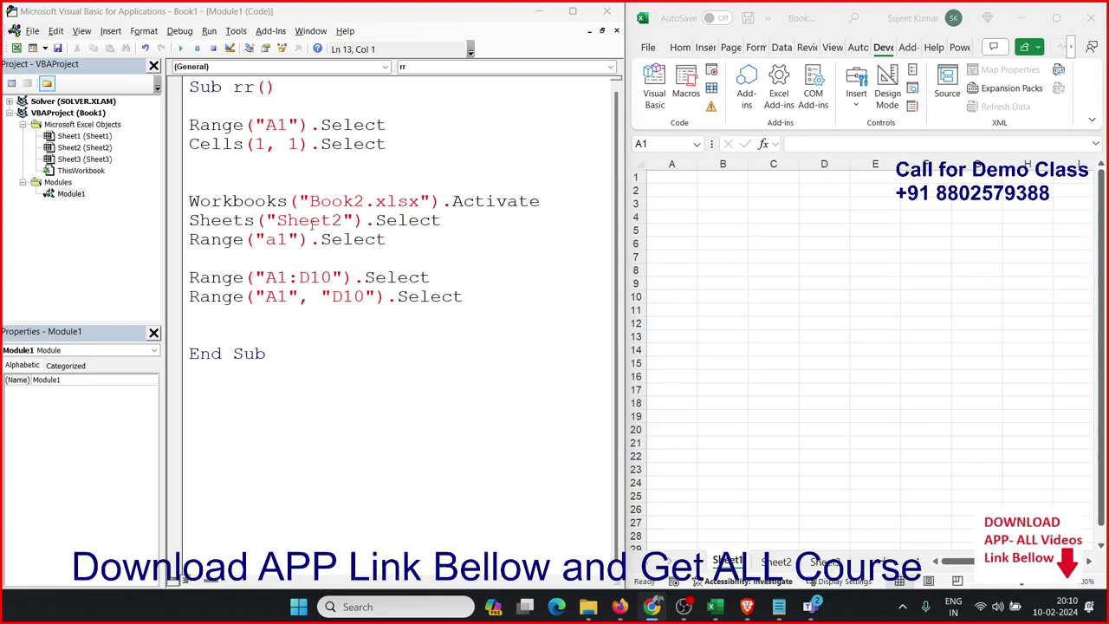
{"action": "left_click_drag", "start_coordinate": [442, 222], "coordinate": [190, 201]}
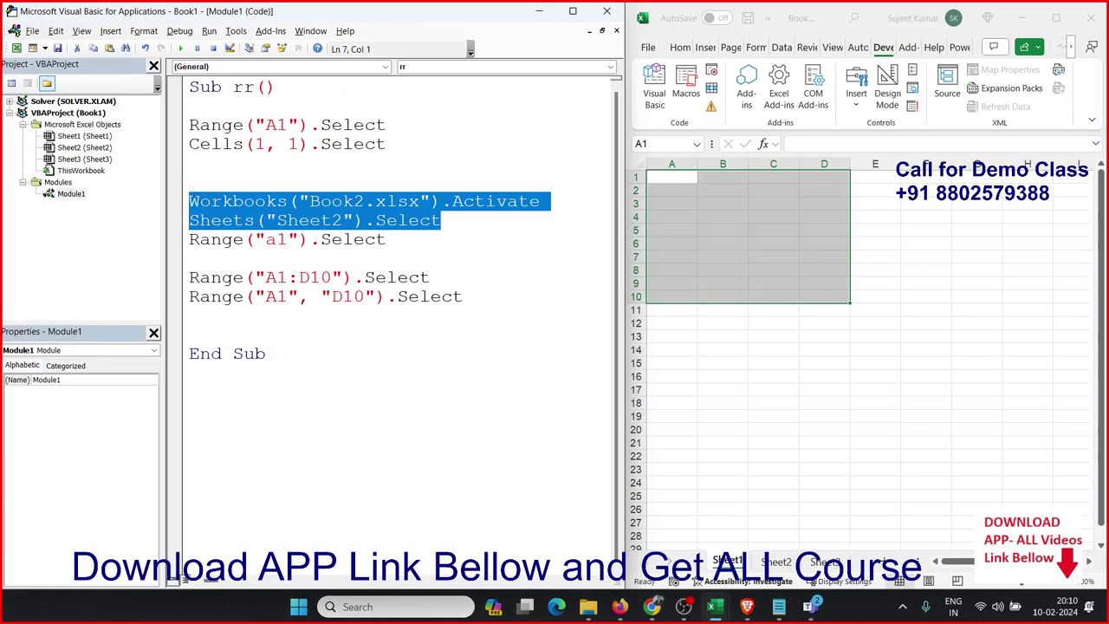
{"action": "left_click", "coordinate": [652, 606]}
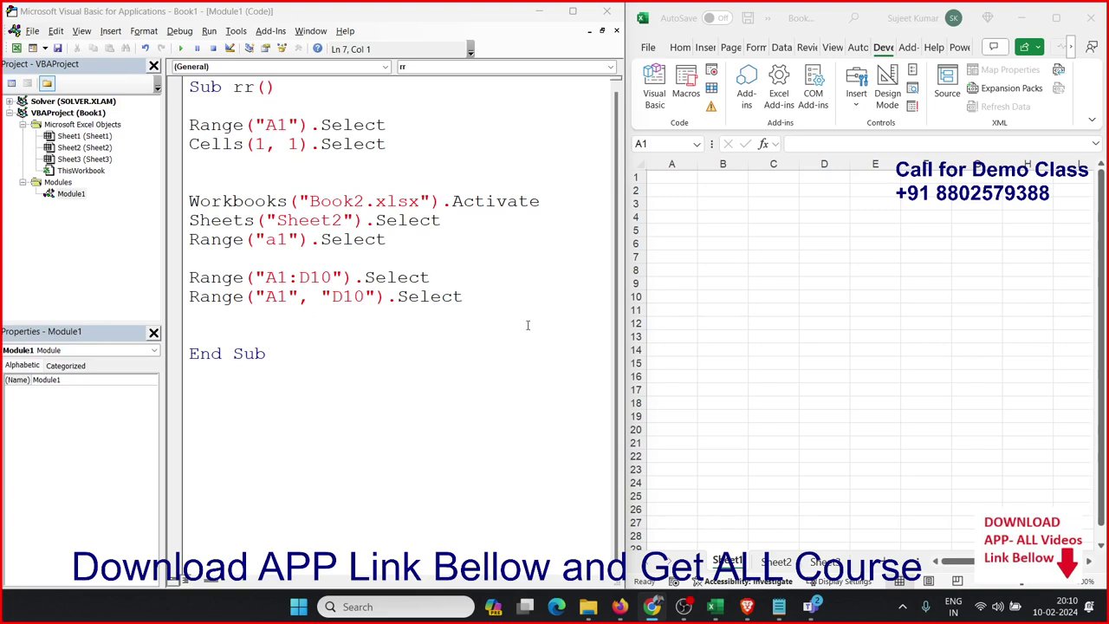
{"action": "left_click", "coordinate": [218, 324]}
{"action": "key", "text": "F5"}
{"action": "left_click", "coordinate": [237, 319]}
Run rr, then add Range("A1").Value = "Name" on a new line
{"action": "key", "text": "F5"}
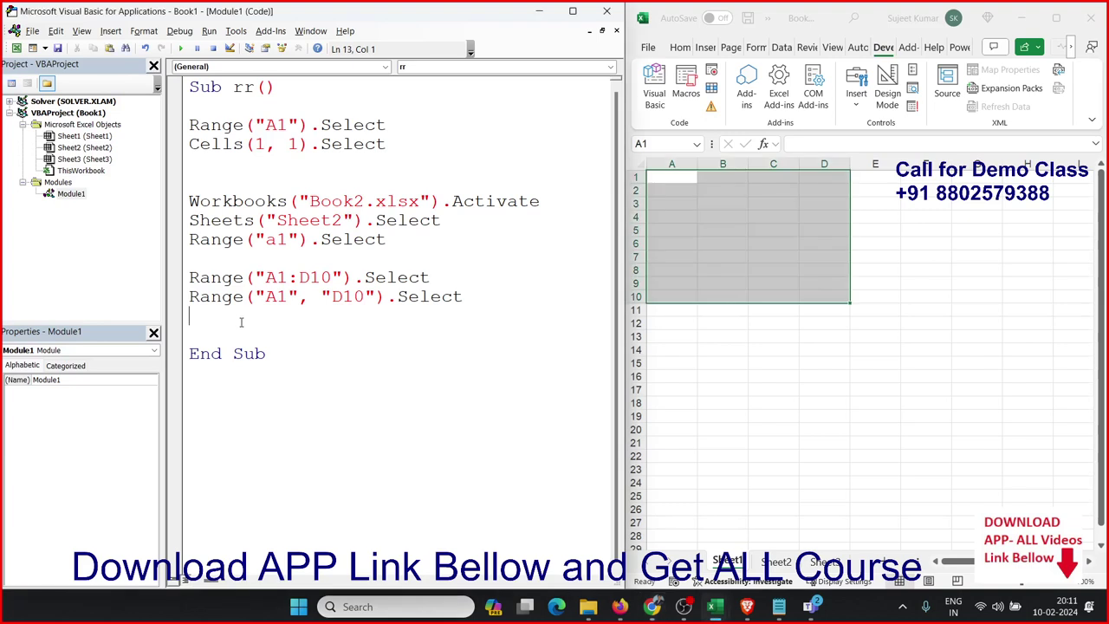
{"action": "key", "text": "Return"}
{"action": "type", "text": "ra"}
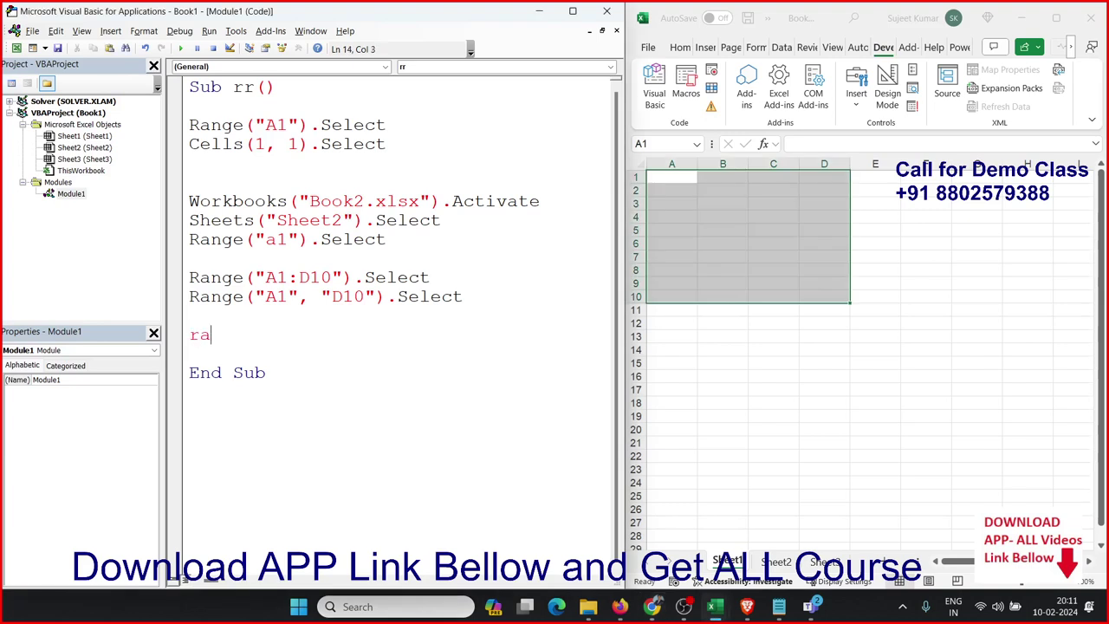
{"action": "type", "text": "nge("}
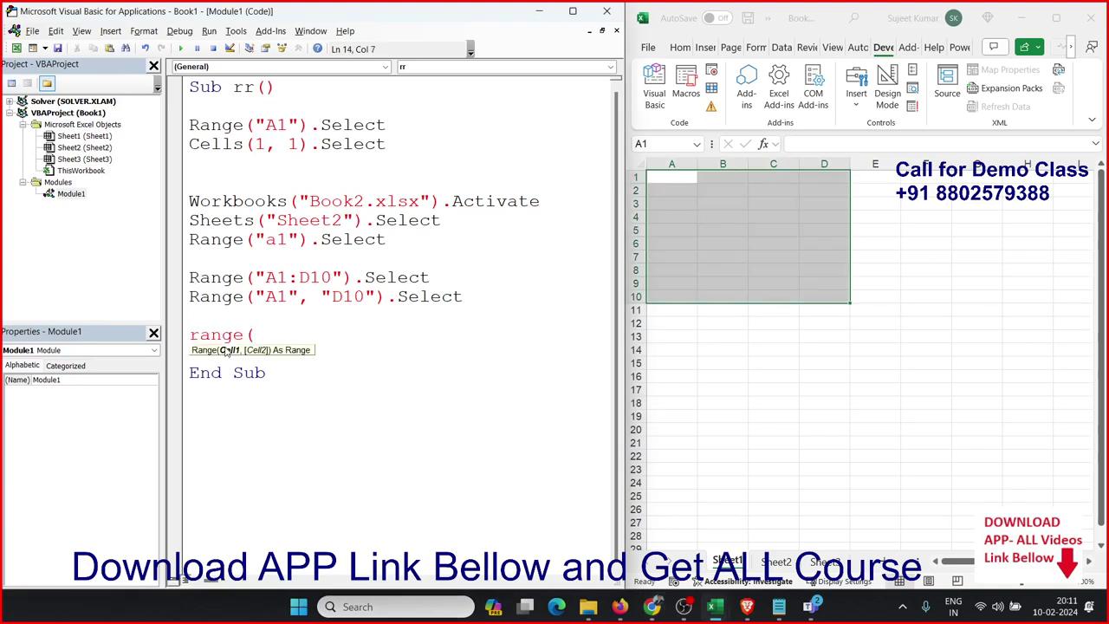
{"action": "type", "text": "\"A1\")"}
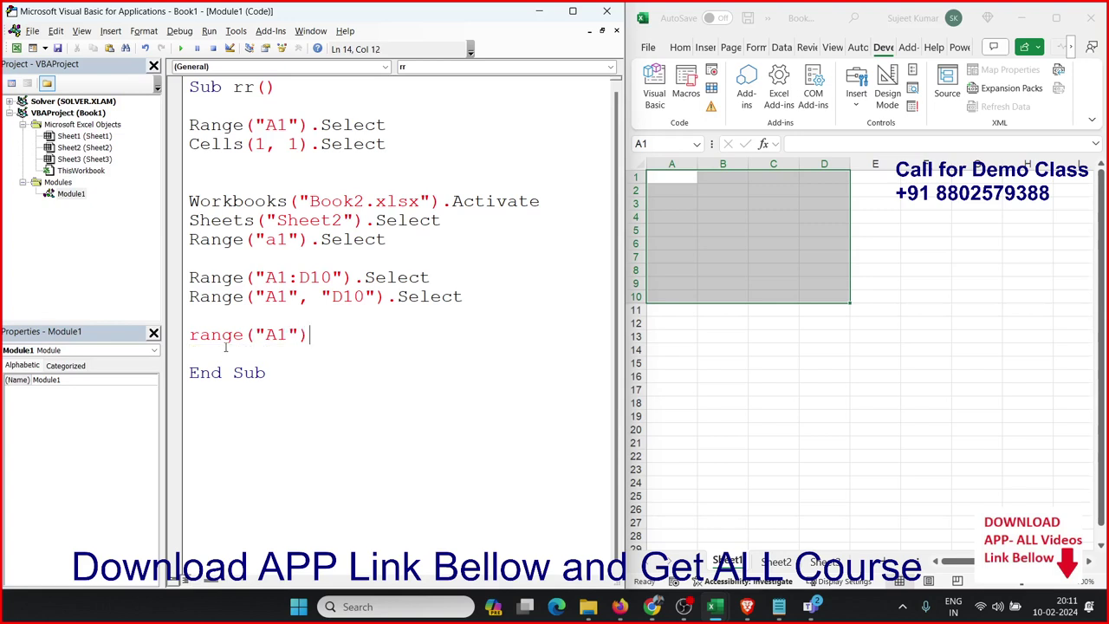
{"action": "type", "text": ".v"}
{"action": "key", "text": "Down"}
{"action": "key", "text": "Tab"}
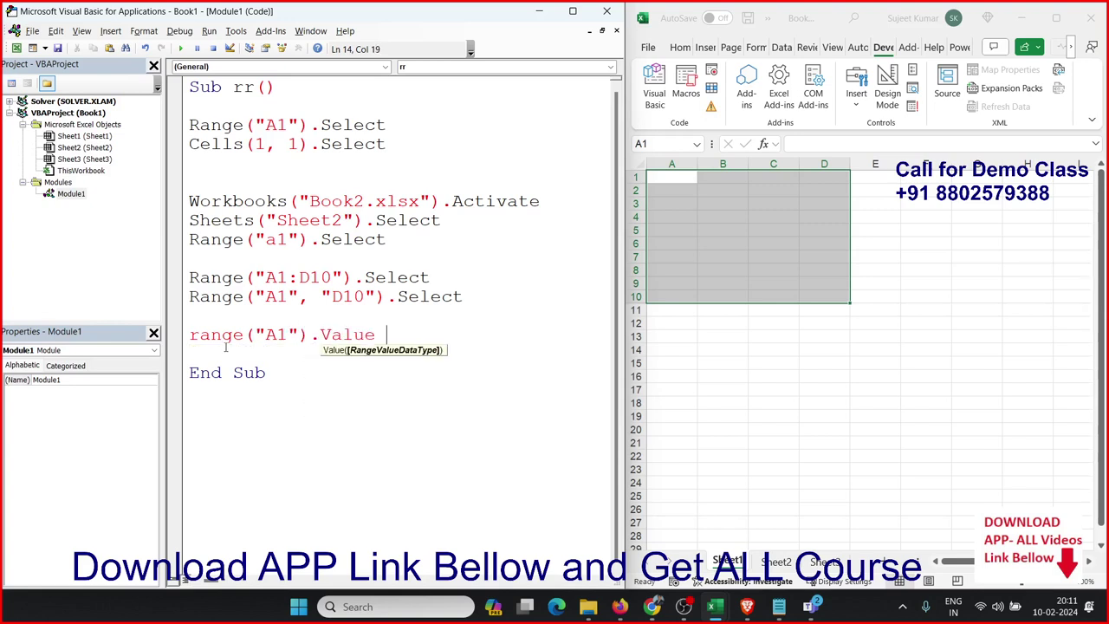
{"action": "type", "text": "= \"Nm"}
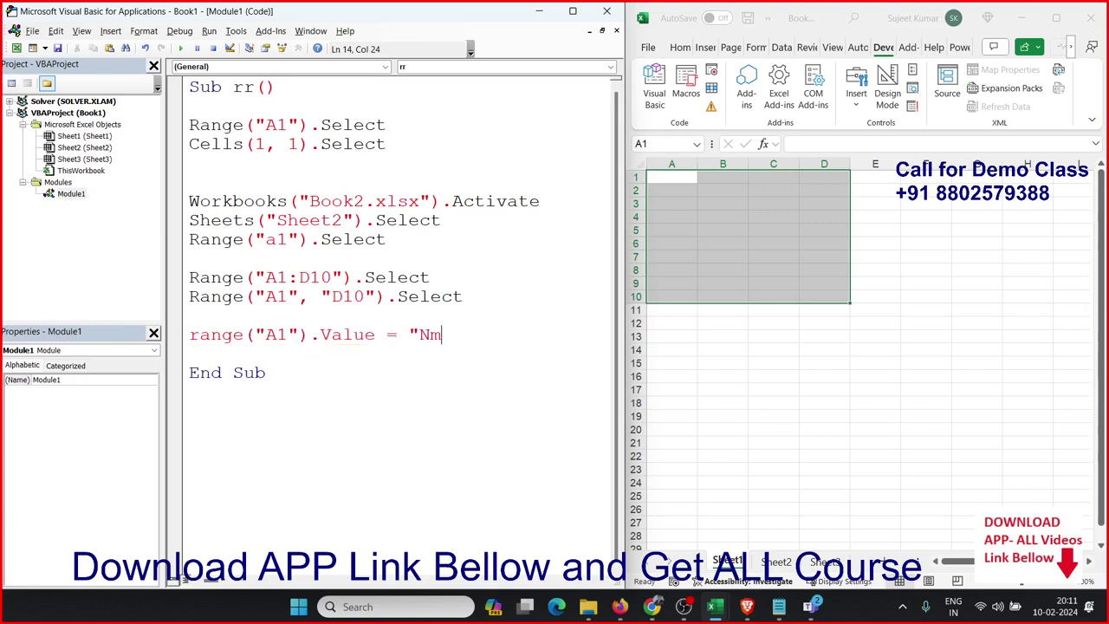
{"action": "key", "text": "BackSpace"}
{"action": "type", "text": "am"}
{"action": "type", "text": "e:"}
{"action": "key", "text": "Return"}
{"action": "key", "text": "BackSpace"}
{"action": "key", "text": "BackSpace"}
{"action": "key", "text": "BackSpace"}
{"action": "type", "text": ":"}
{"action": "key", "text": "BackSpace"}
{"action": "type", "text": "\""}
{"action": "key", "text": "Return"}
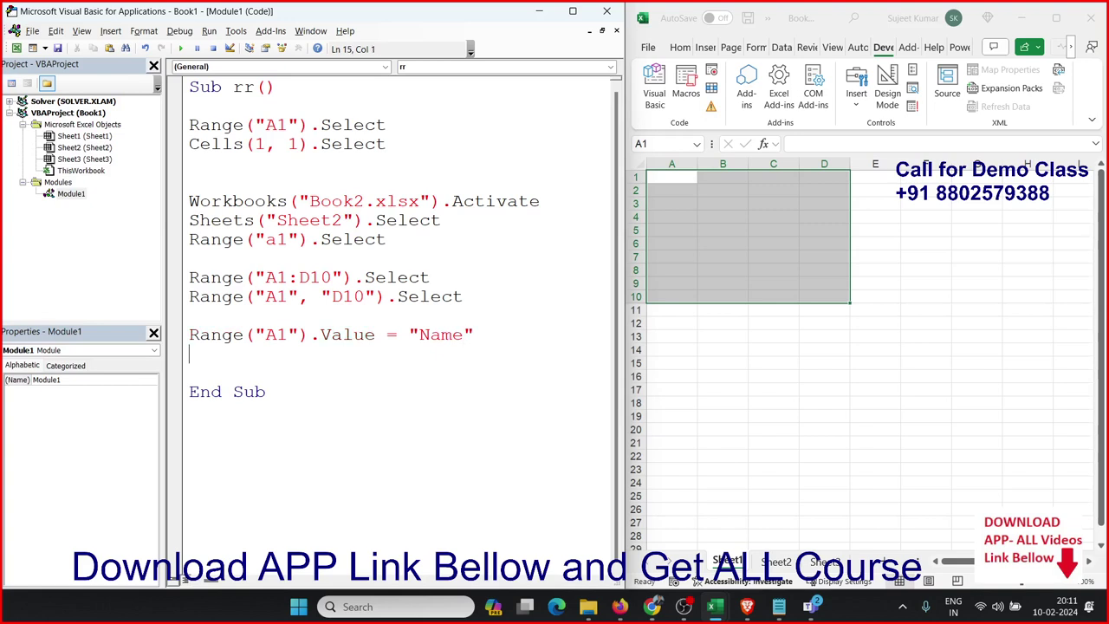
Add Range("B1") = "roll" and run the macro with F5
{"action": "type", "text": "range"}
{"action": "type", "text": "(\"B1"}
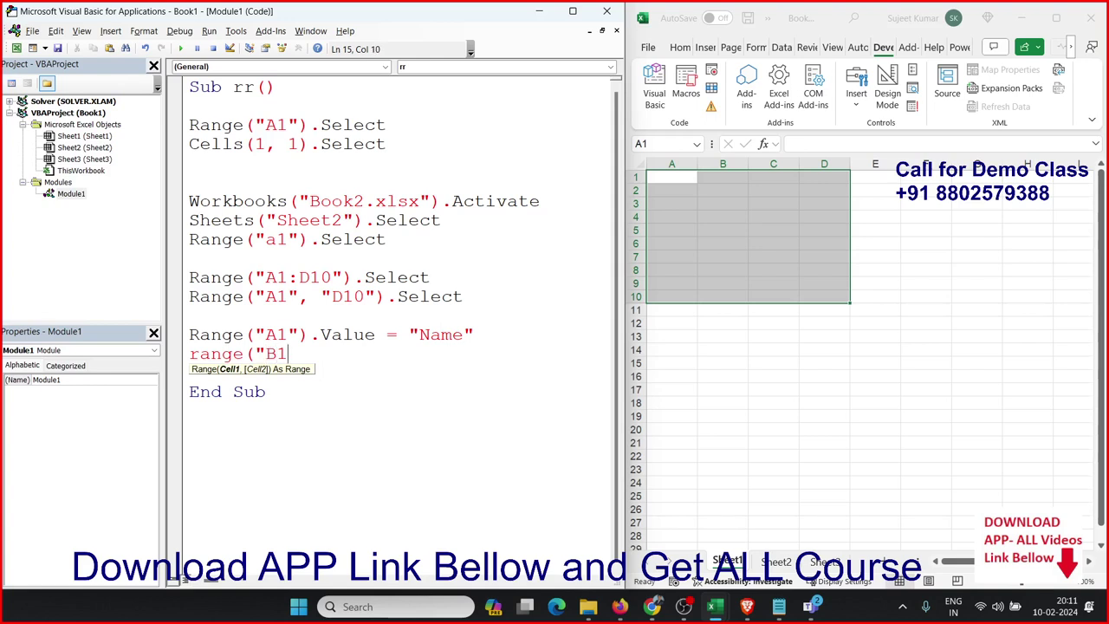
{"action": "type", "text": "\")="}
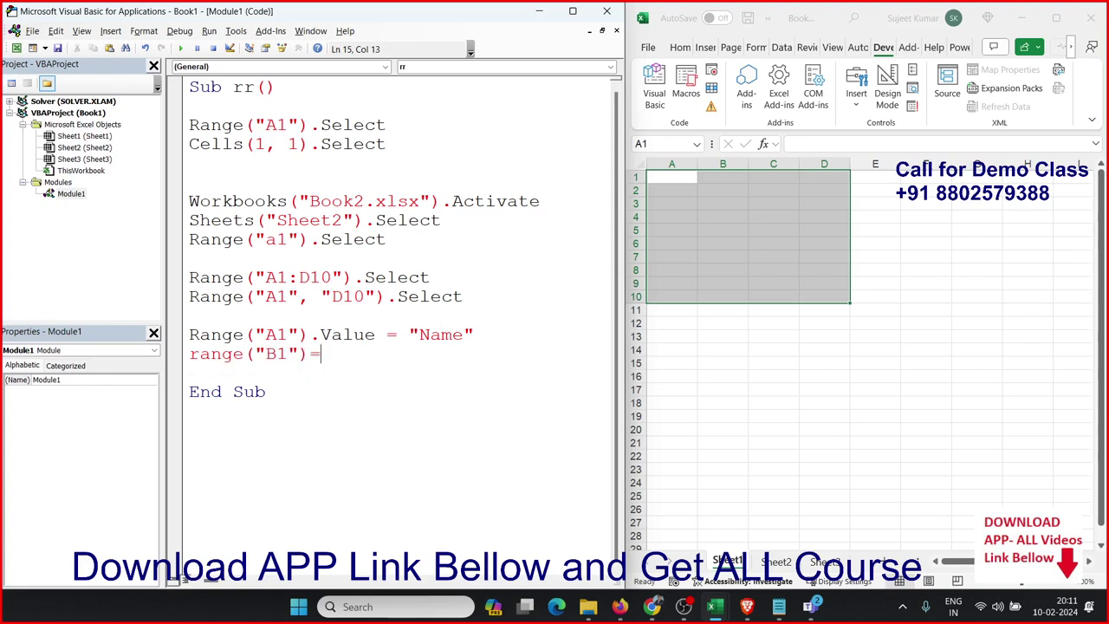
{"action": "type", "text": "\"ro"}
{"action": "type", "text": "ll\""}
{"action": "key", "text": "Return"}
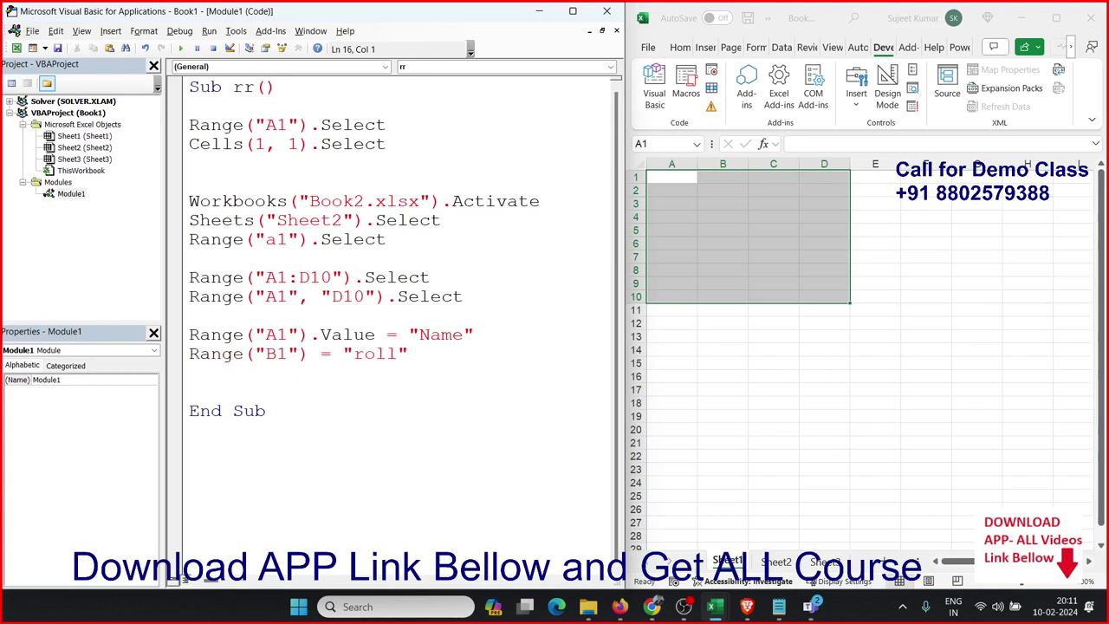
{"action": "key", "text": "F5"}
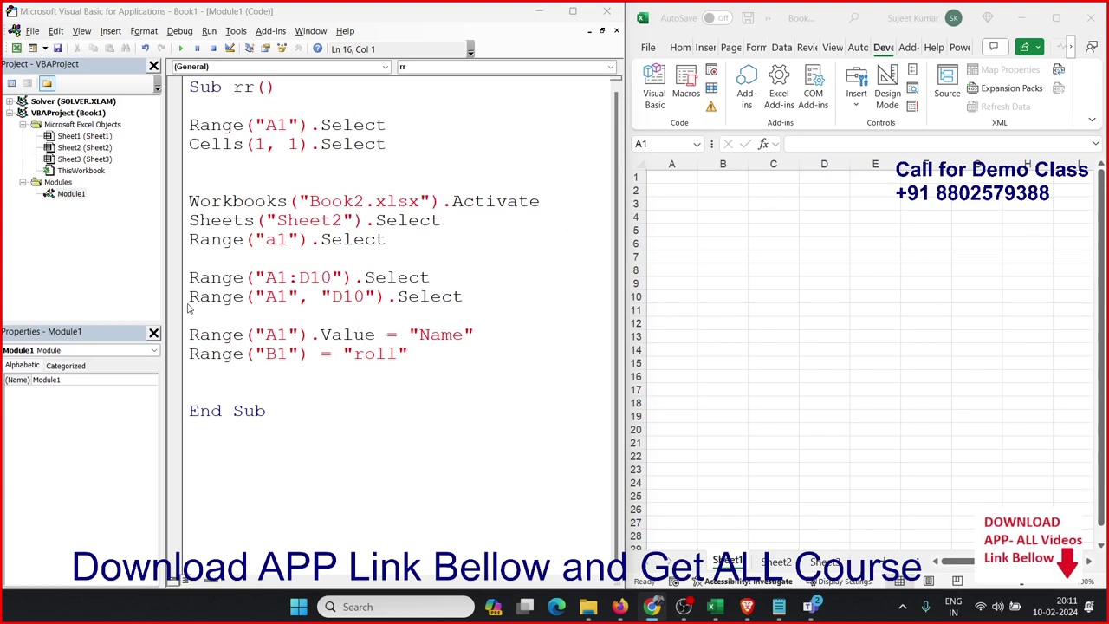
{"action": "key", "text": "F5"}
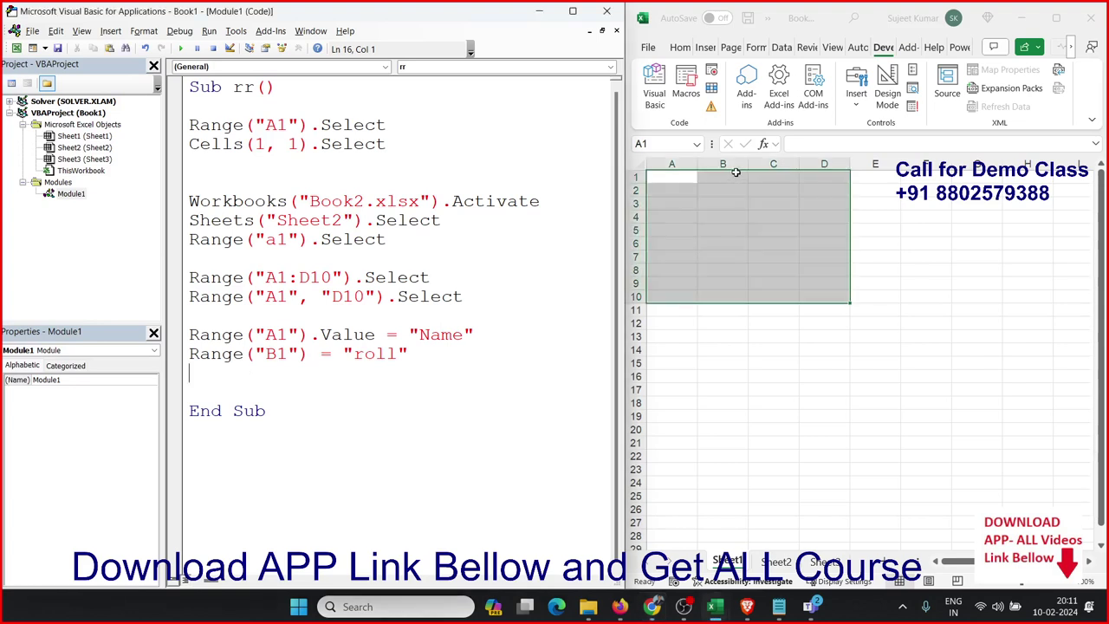
Try a manual entry in cell B1, then undo it
{"action": "left_click", "coordinate": [729, 174]}
{"action": "type", "text": "roll"}
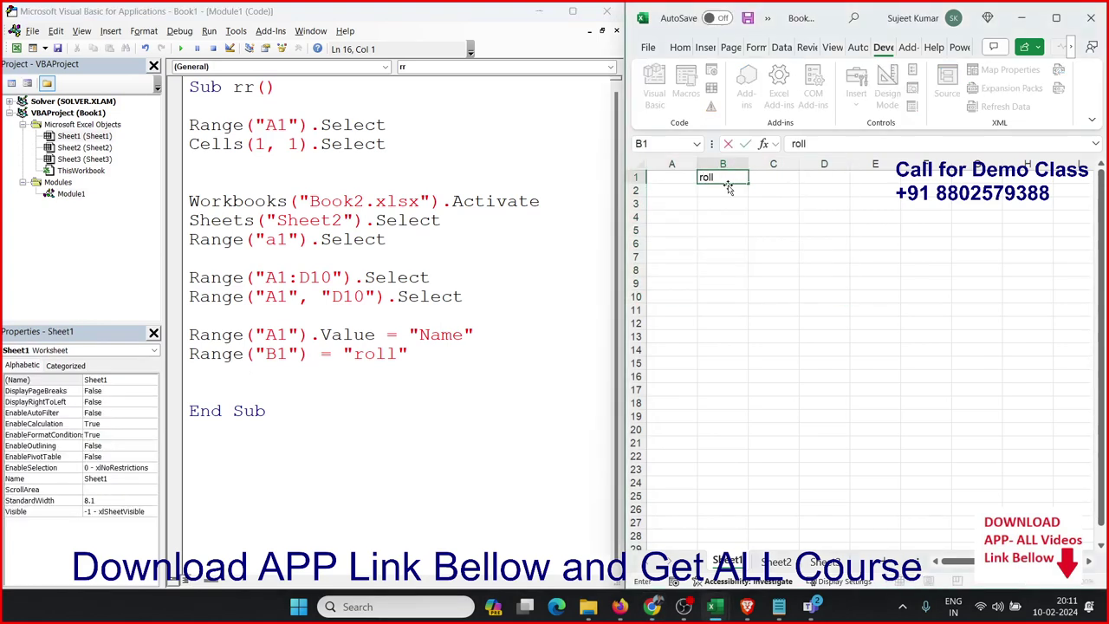
{"action": "key", "text": "Return"}
{"action": "key", "text": "ctrl+z"}
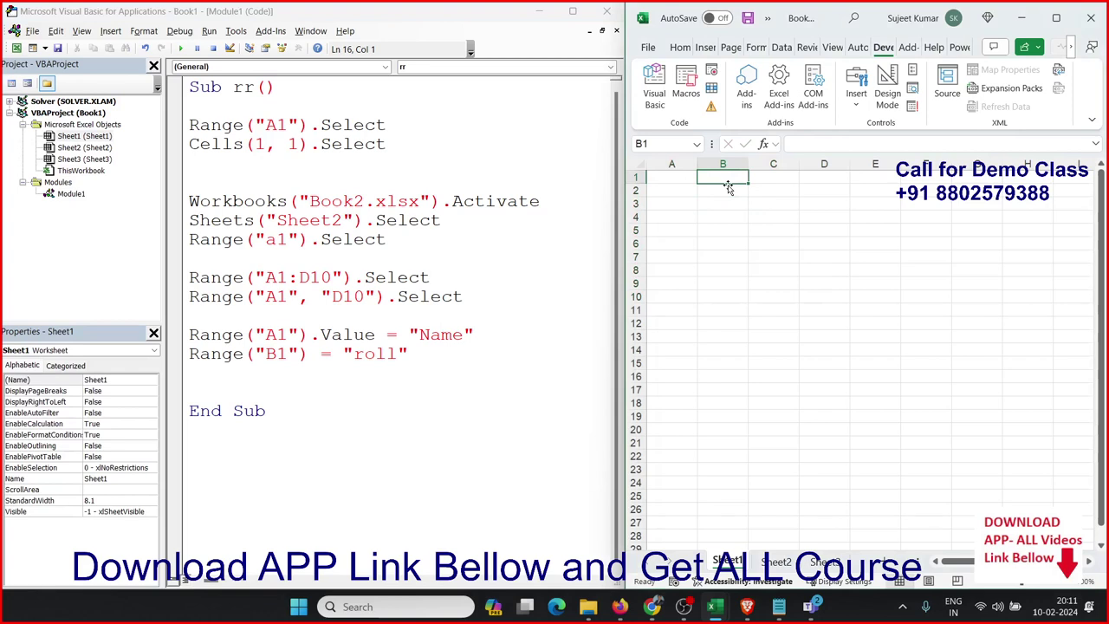
Add Range("C1").Formula = "Marks" to rr and dismiss the compile error
{"action": "left_click", "coordinate": [261, 376]}
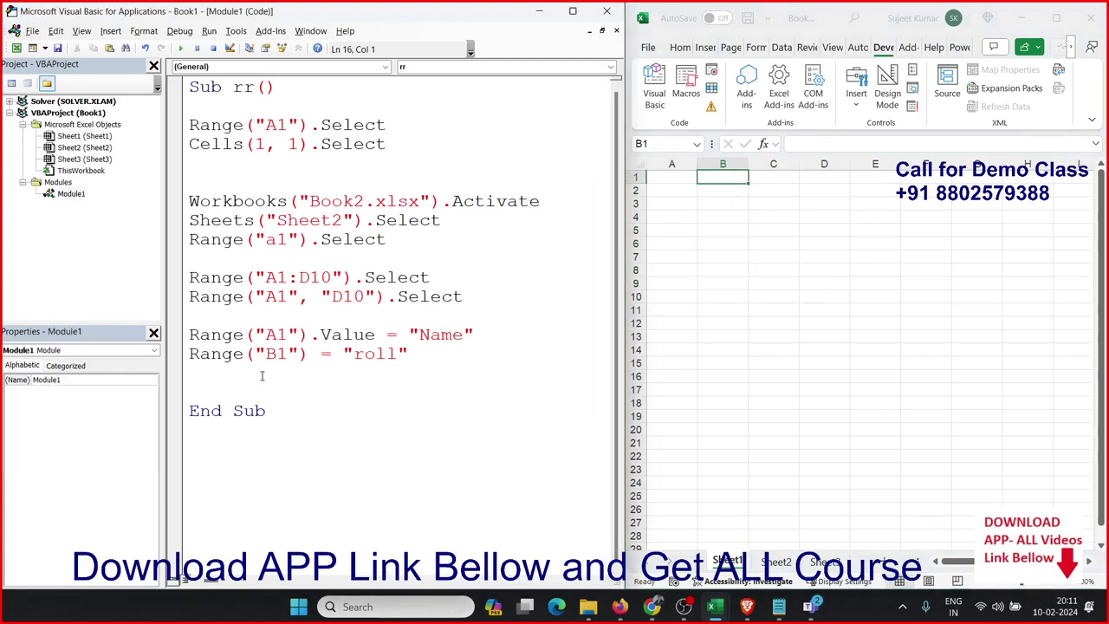
{"action": "type", "text": "ra"}
{"action": "type", "text": "nge("}
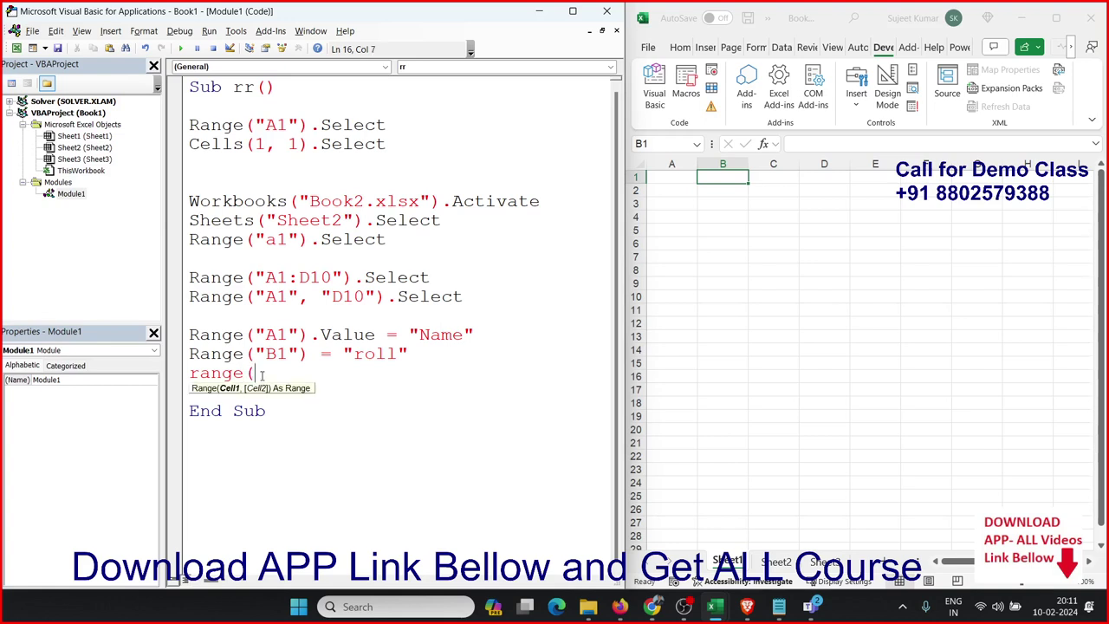
{"action": "type", "text": "\"C1"}
{"action": "type", "text": "\").fo"}
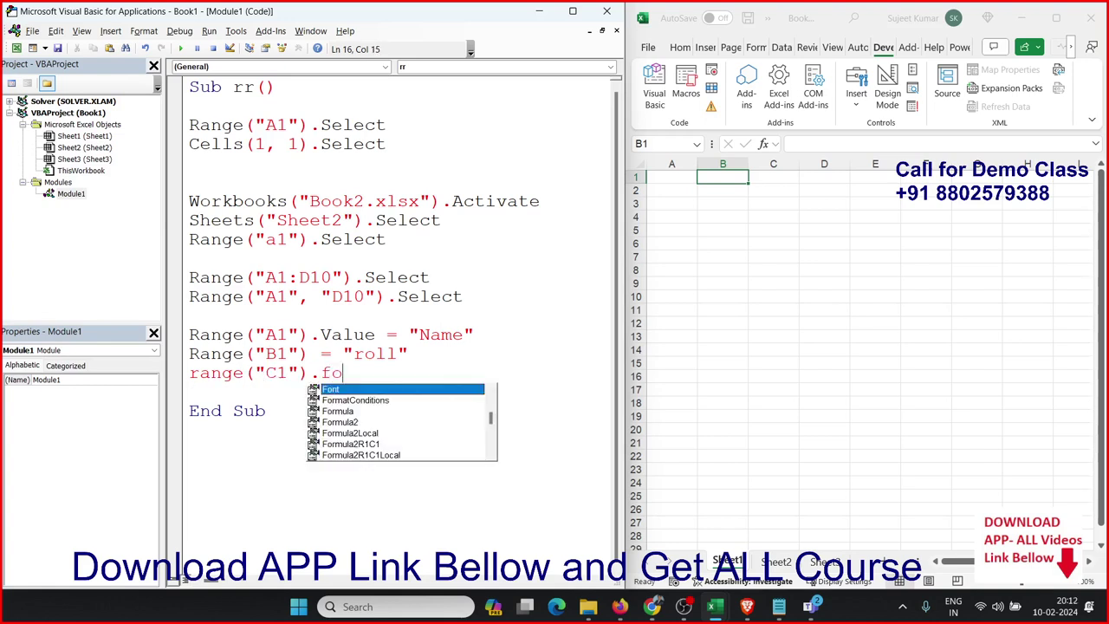
{"action": "key", "text": "Tab"}
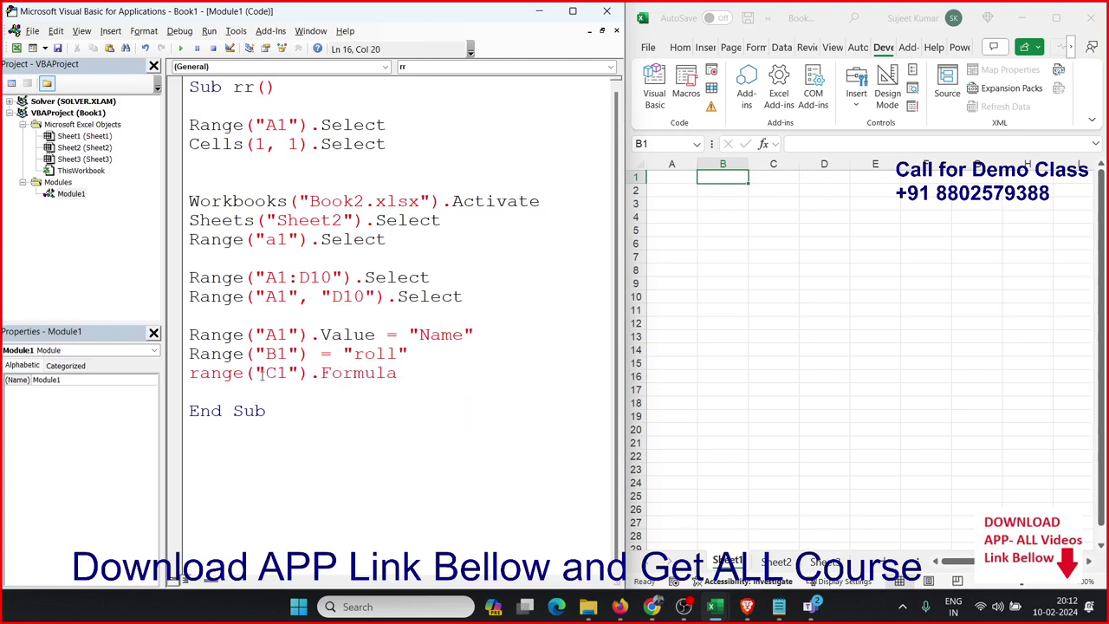
{"action": "type", "text": "="}
{"action": "key", "text": "Return"}
{"action": "key", "text": "Return"}
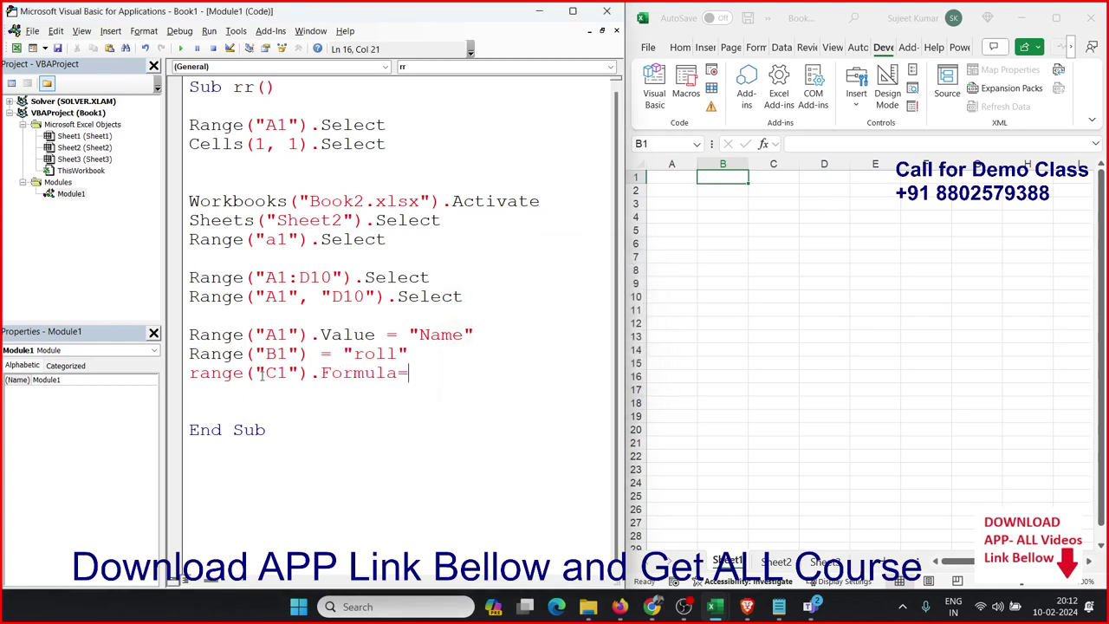
{"action": "type", "text": "\"Mark"}
{"action": "type", "text": "s\""}
{"action": "key", "text": "Return"}
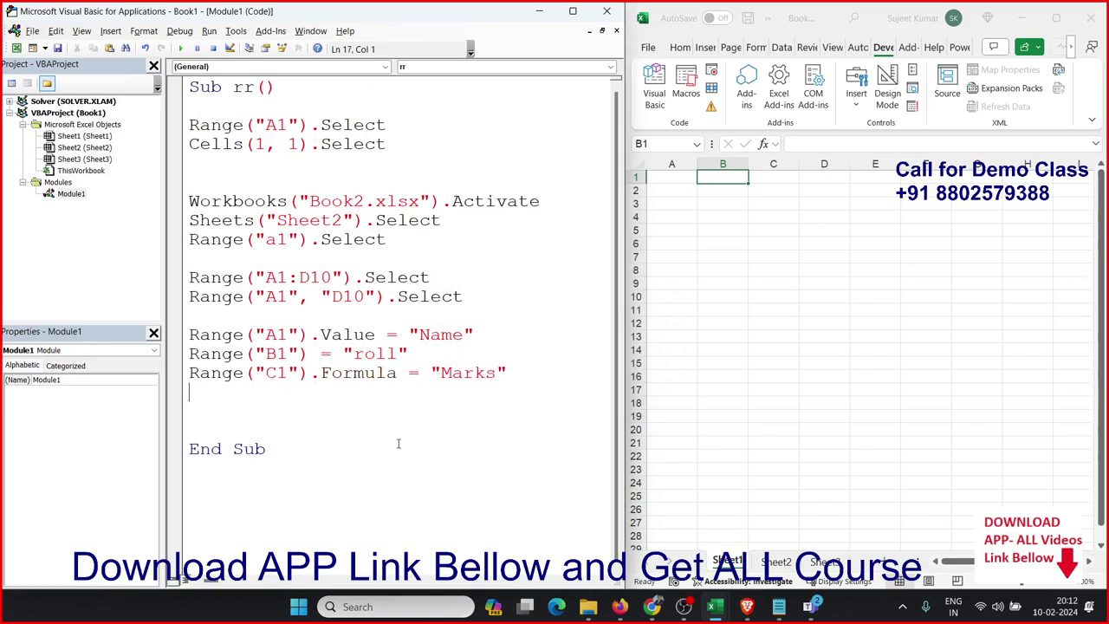
Enter Marks into cell B1 and return to that cell
{"action": "left_click", "coordinate": [788, 146]}
{"action": "type", "text": "Mar"}
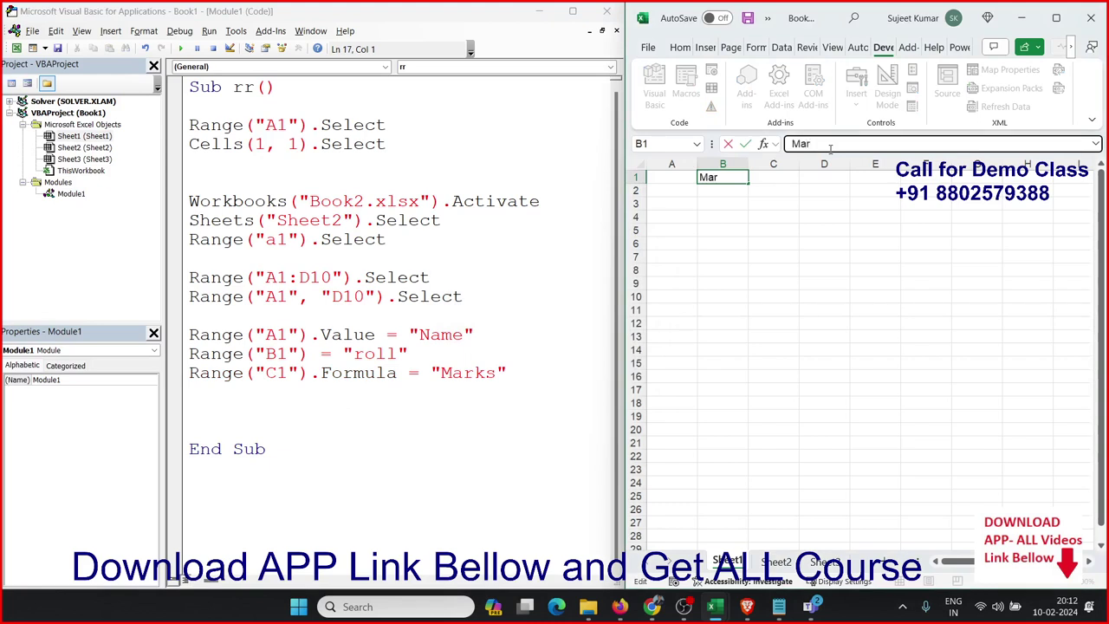
{"action": "type", "text": "ks"}
{"action": "key", "text": "Return"}
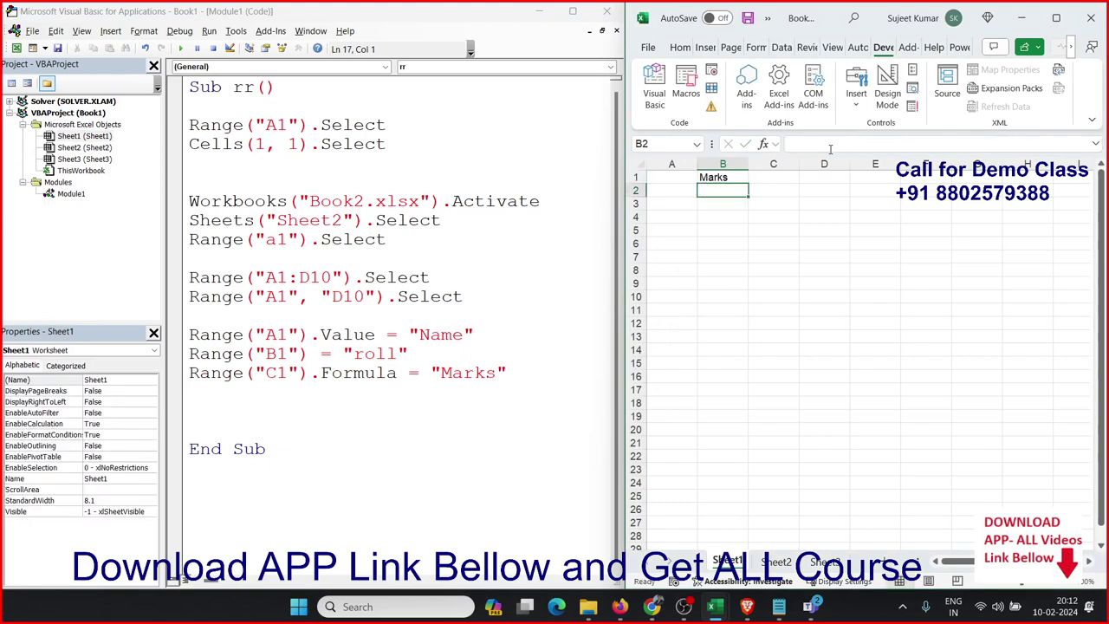
{"action": "key", "text": "Up"}
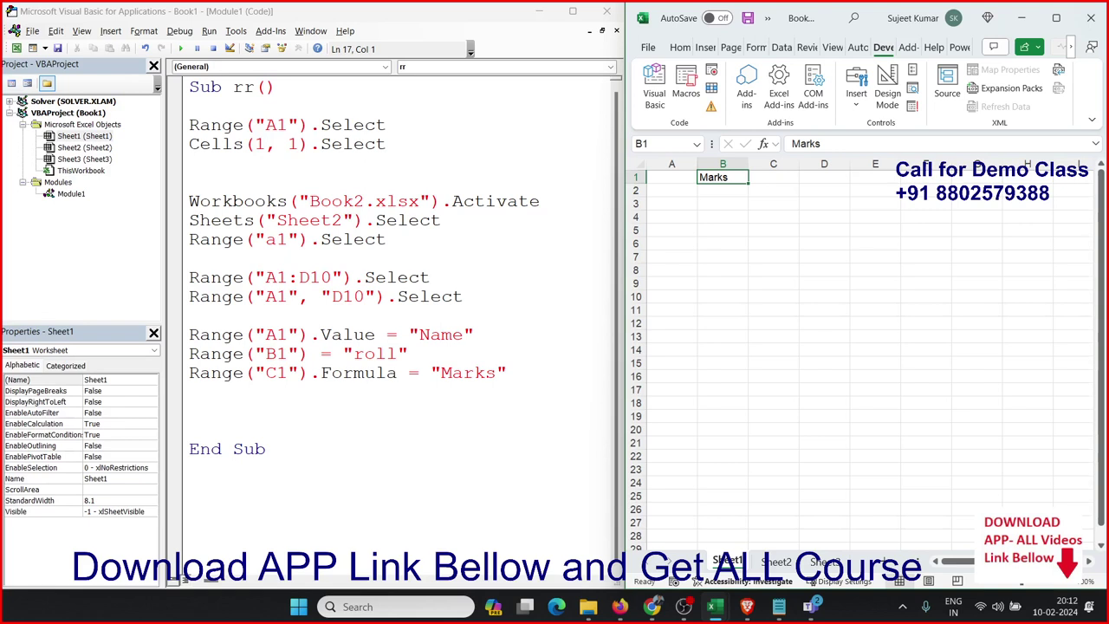
{"action": "key", "text": "alt+F11"}
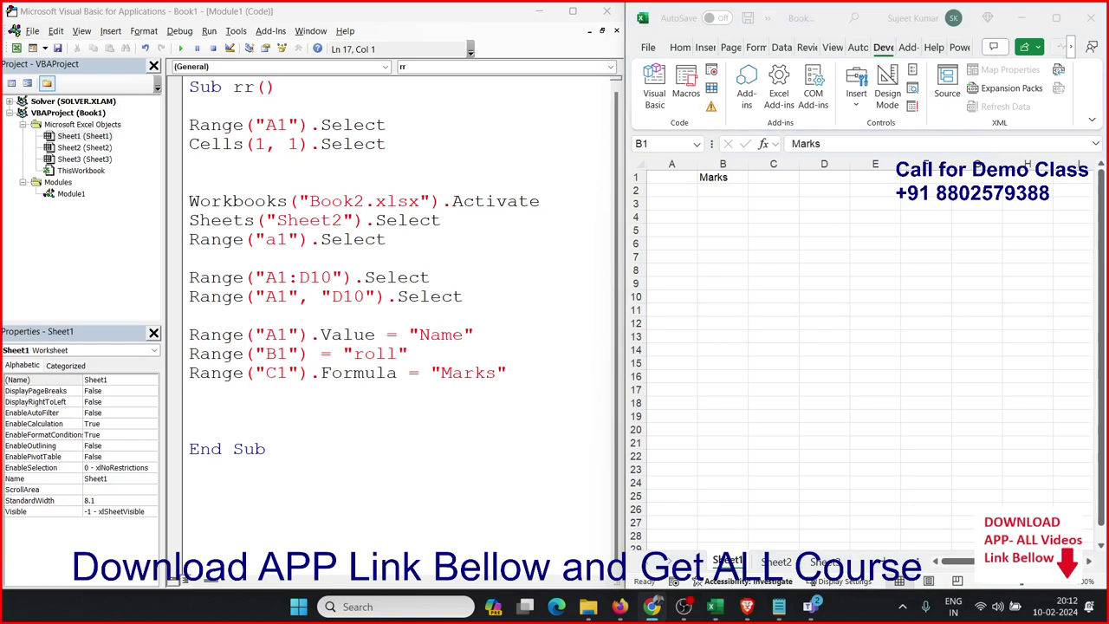
{"action": "left_click", "coordinate": [294, 430]}
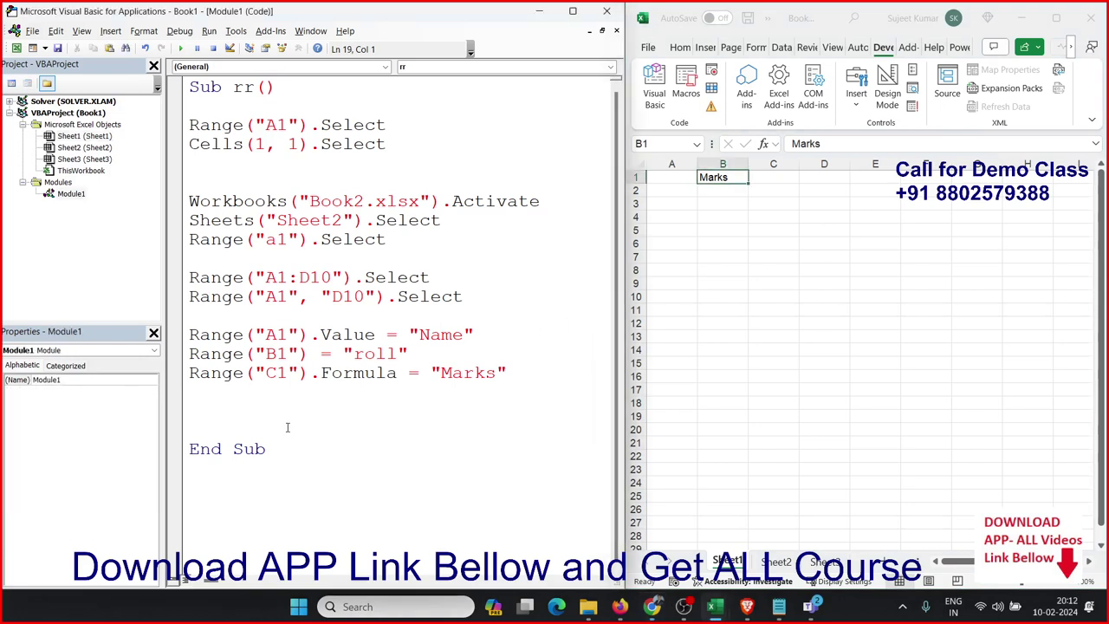
{"action": "key", "text": "Return"}
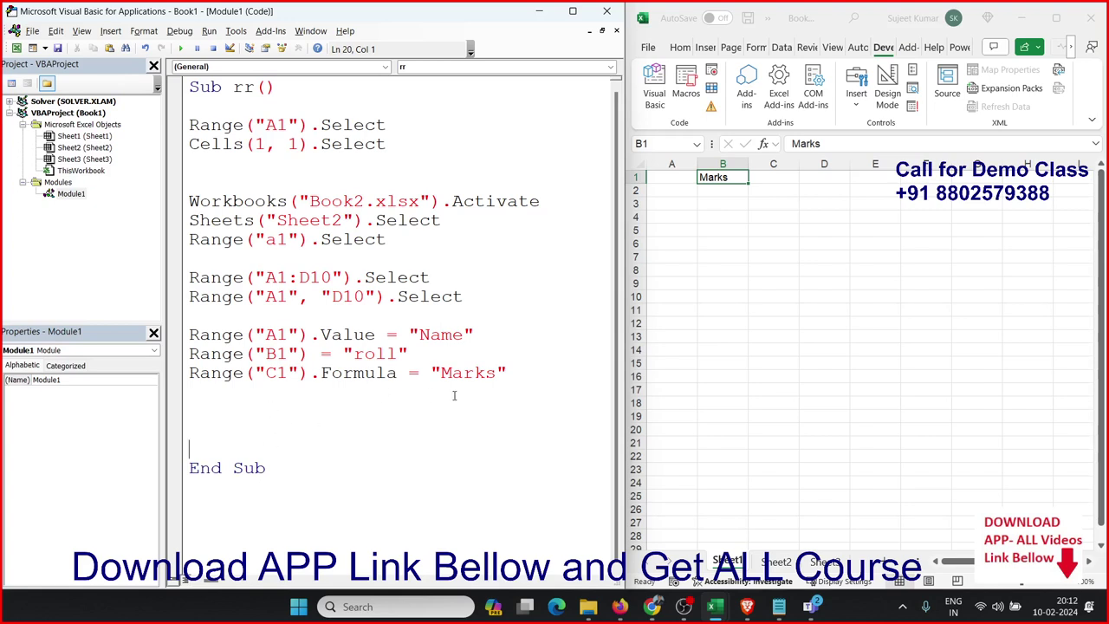
{"action": "left_click_drag", "start_coordinate": [496, 374], "coordinate": [466, 374]}
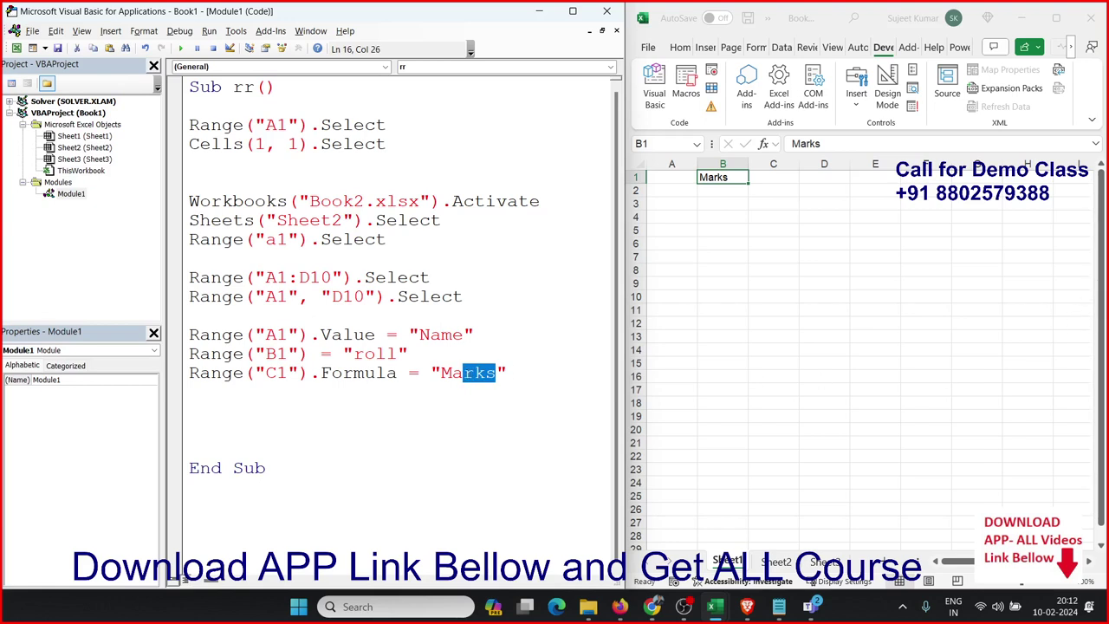
{"action": "left_click", "coordinate": [650, 607]}
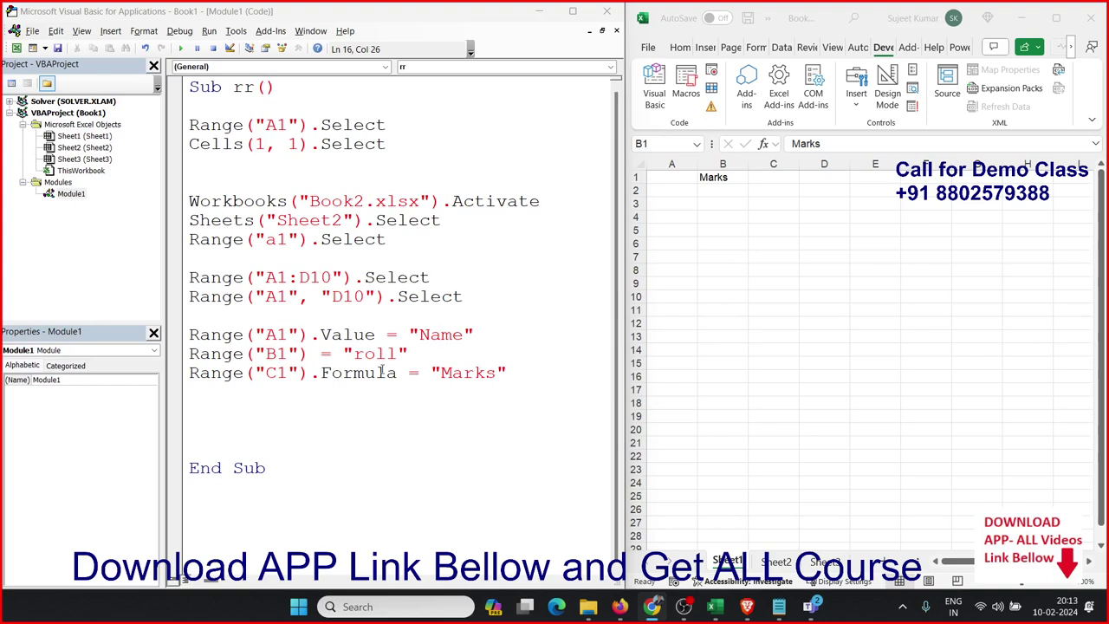
Remove a blank code line, then clear B1 and enter 50 in cell D1 on the sheet
{"action": "left_click", "coordinate": [292, 391]}
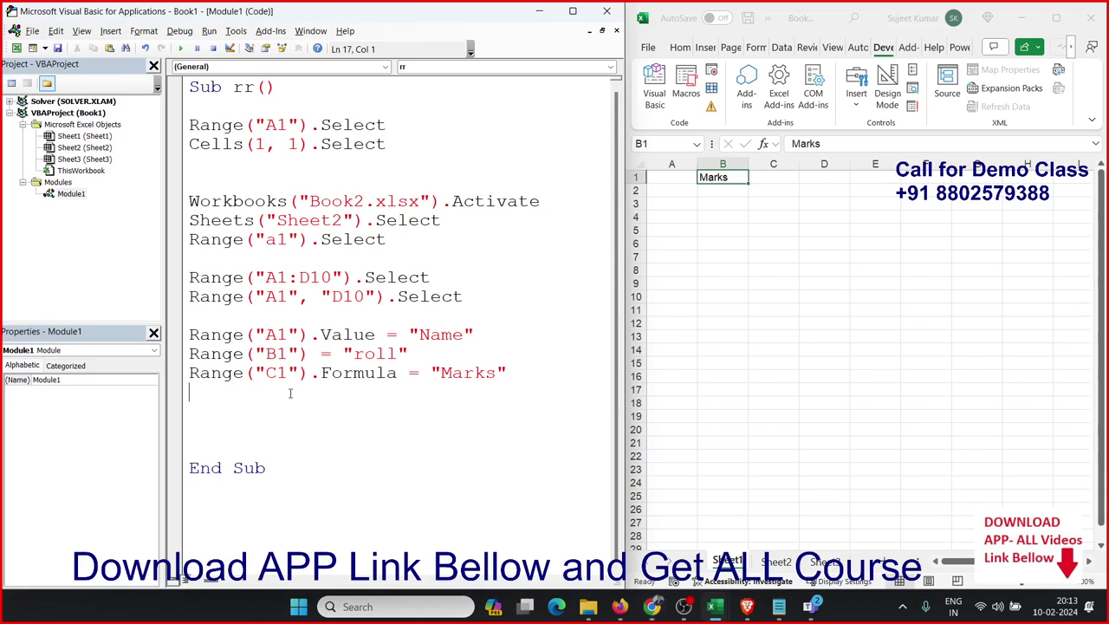
{"action": "key", "text": "Delete"}
{"action": "left_click", "coordinate": [764, 205]}
{"action": "left_click", "coordinate": [733, 184]}
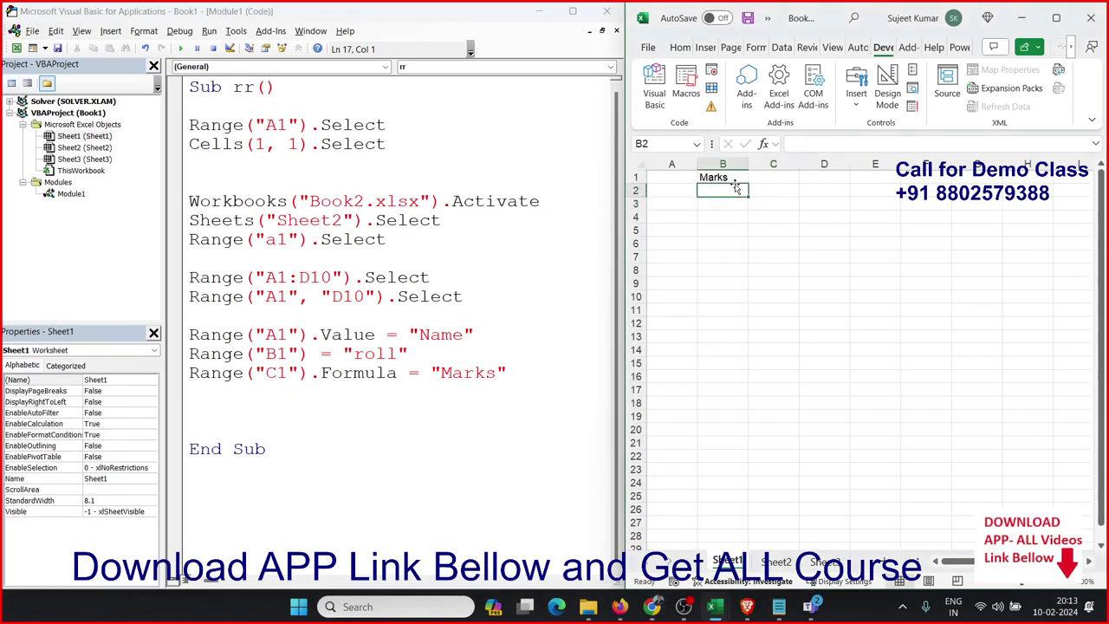
{"action": "key", "text": "Up"}
{"action": "key", "text": "Delete"}
{"action": "key", "text": "Right"}
{"action": "key", "text": "Right"}
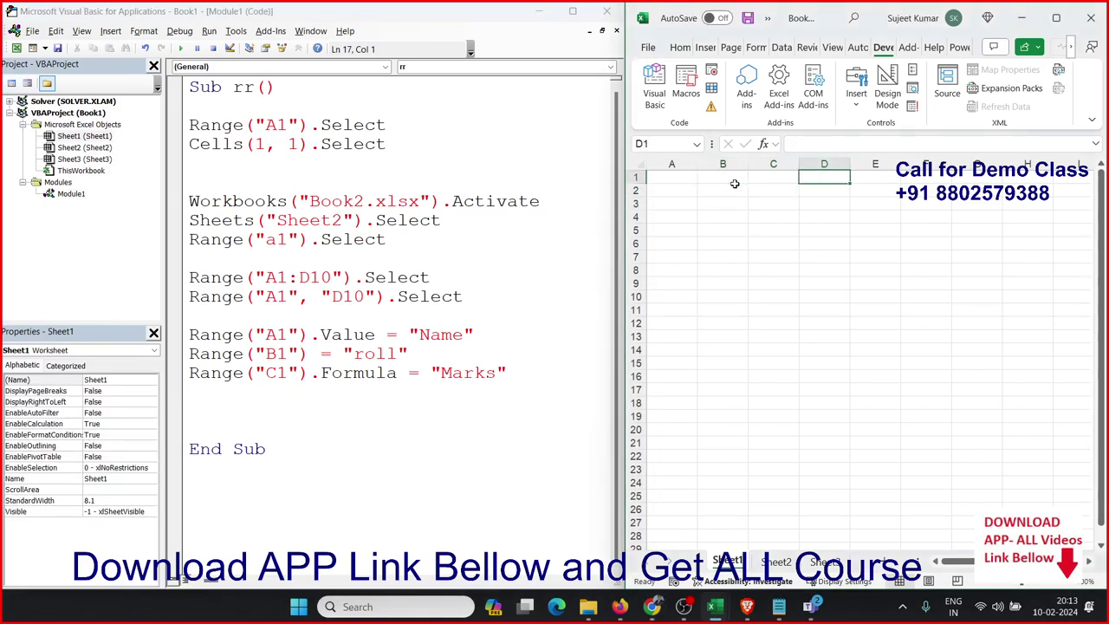
{"action": "type", "text": "5"}
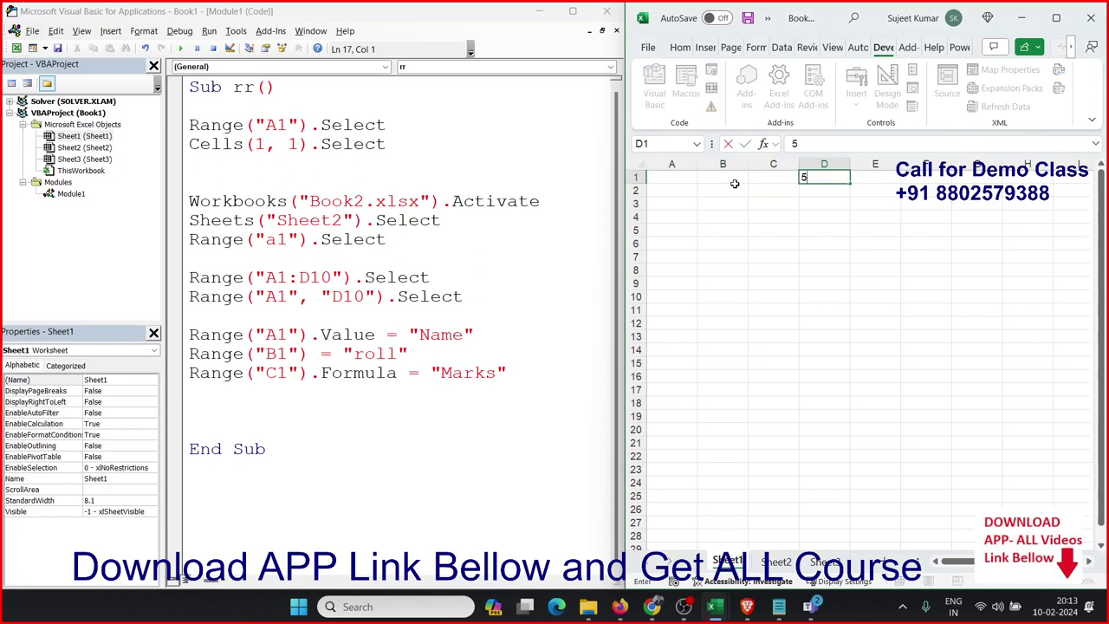
{"action": "type", "text": "0"}
{"action": "left_click", "coordinate": [771, 241]}
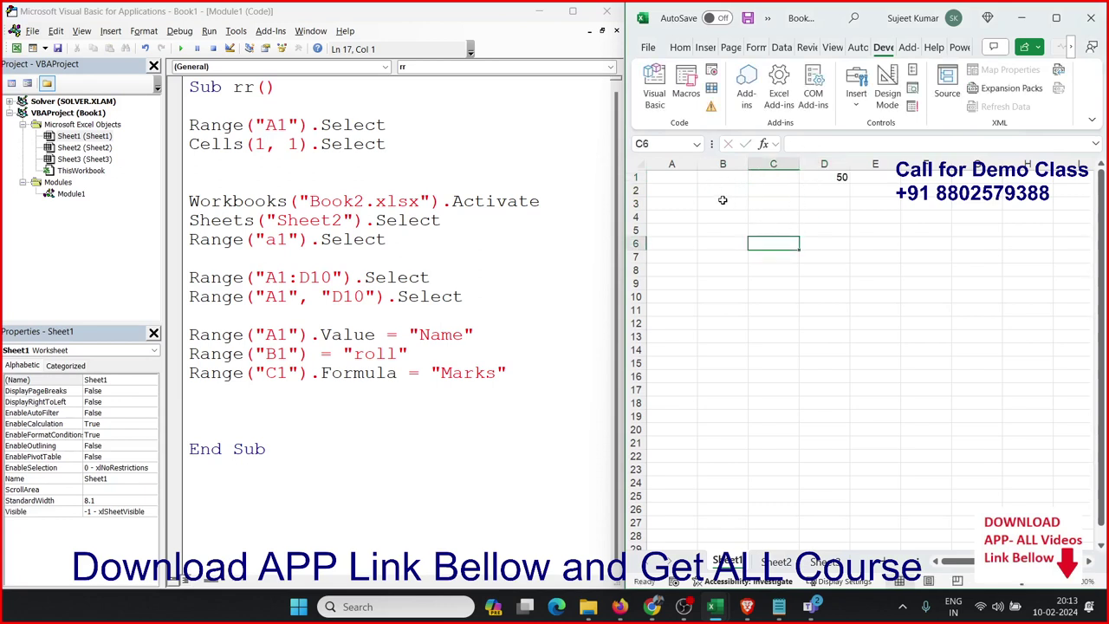
Add the line range("A1").Value = range("D1").Value above End Sub in rr
{"action": "left_click", "coordinate": [230, 401]}
{"action": "type", "text": "ran"}
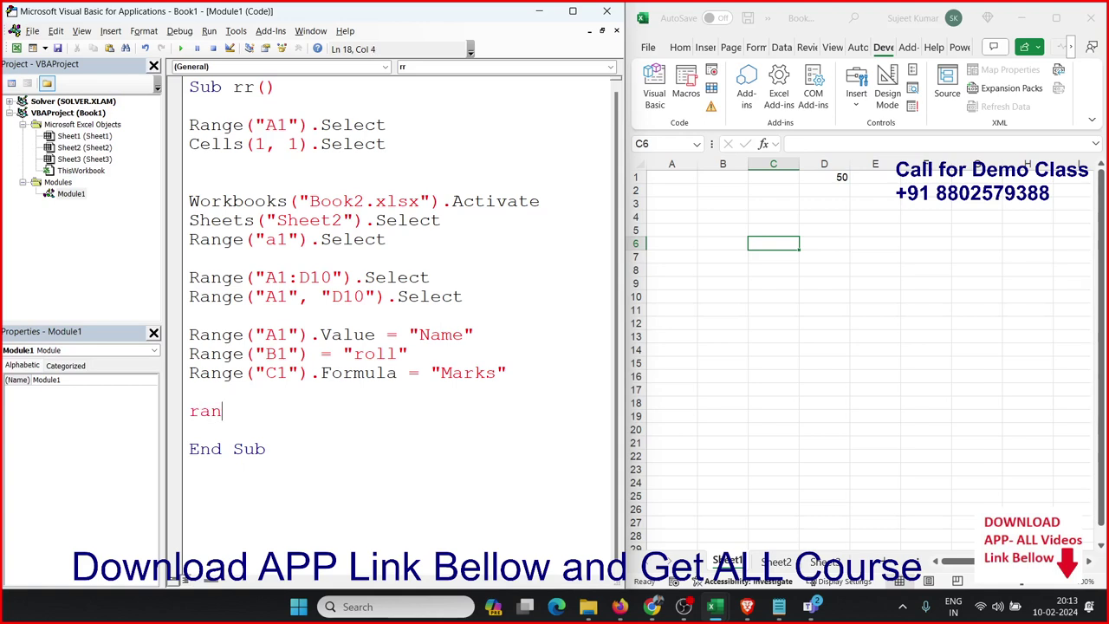
{"action": "type", "text": "ge(\""}
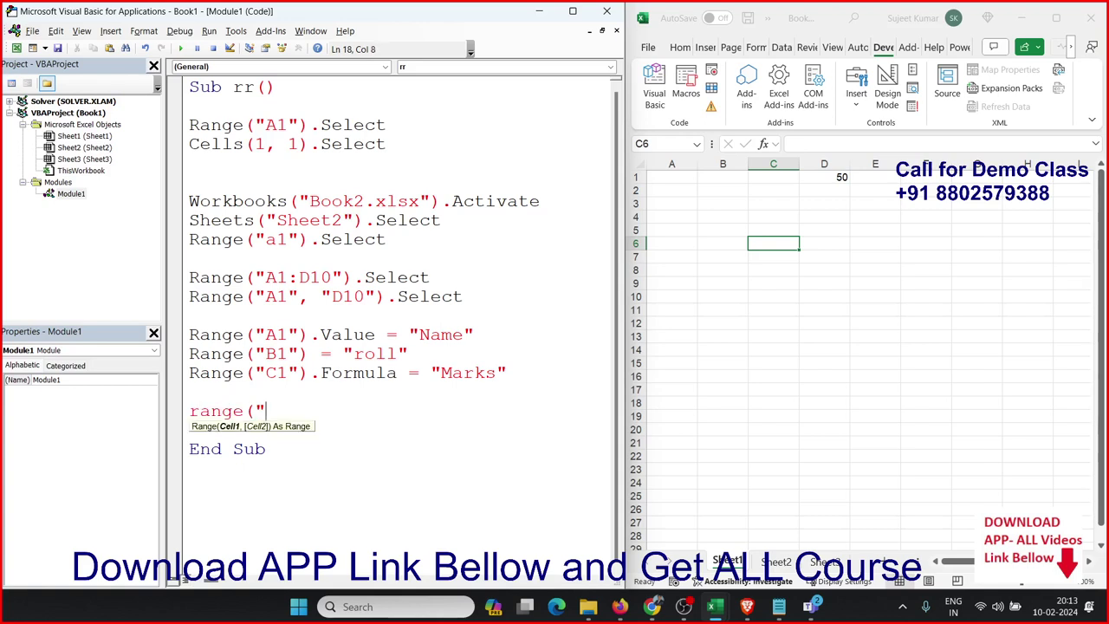
{"action": "type", "text": "A1"}
{"action": "type", "text": "\")"}
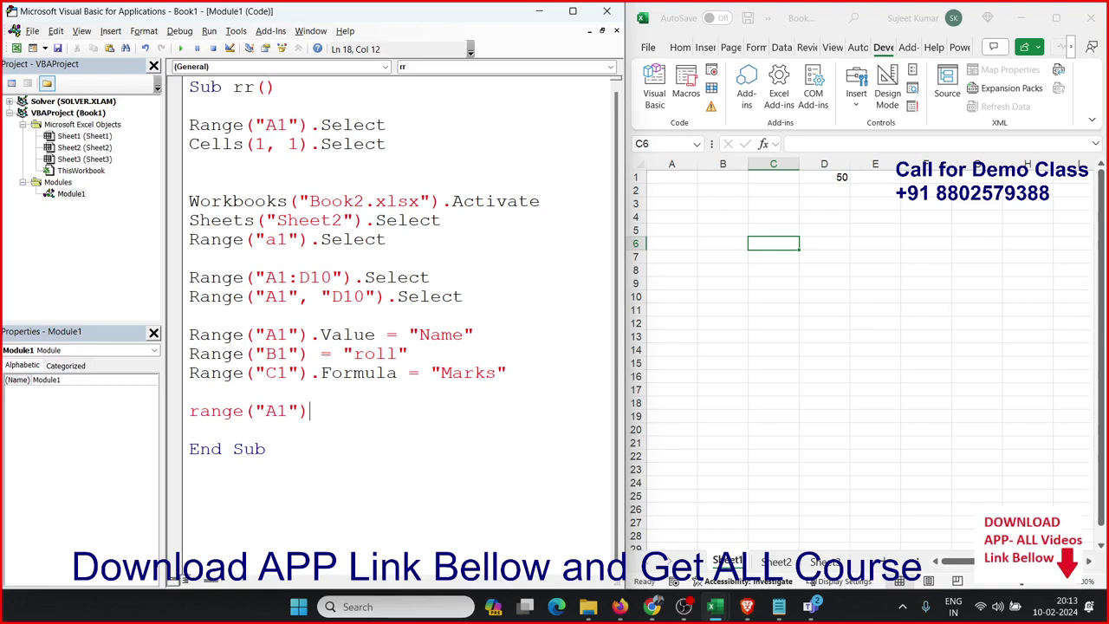
{"action": "type", "text": ".v"}
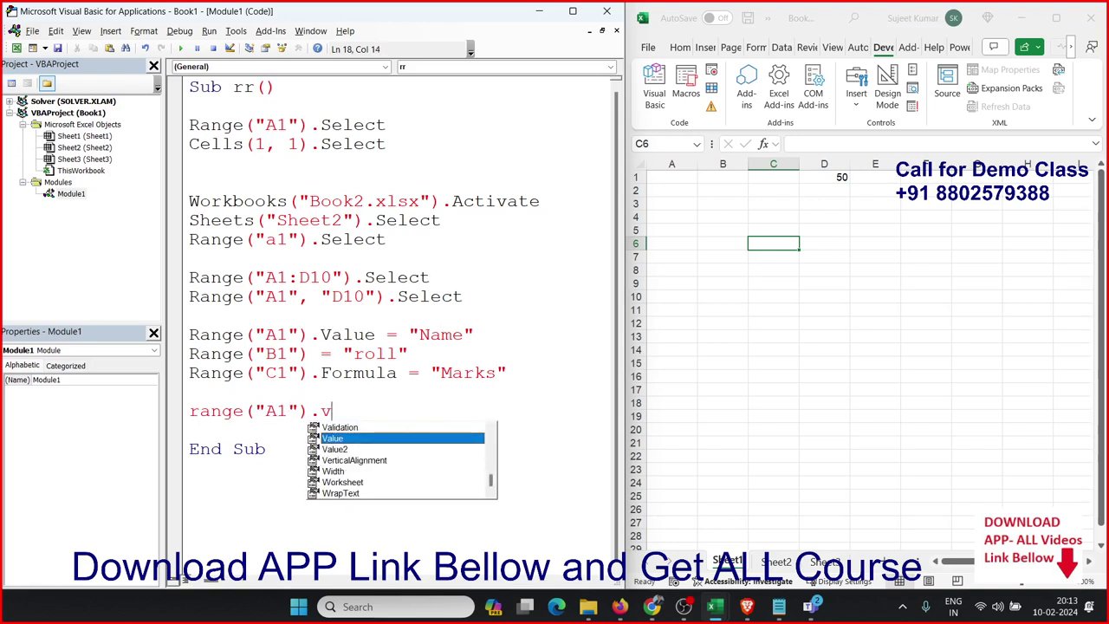
{"action": "key", "text": "Tab"}
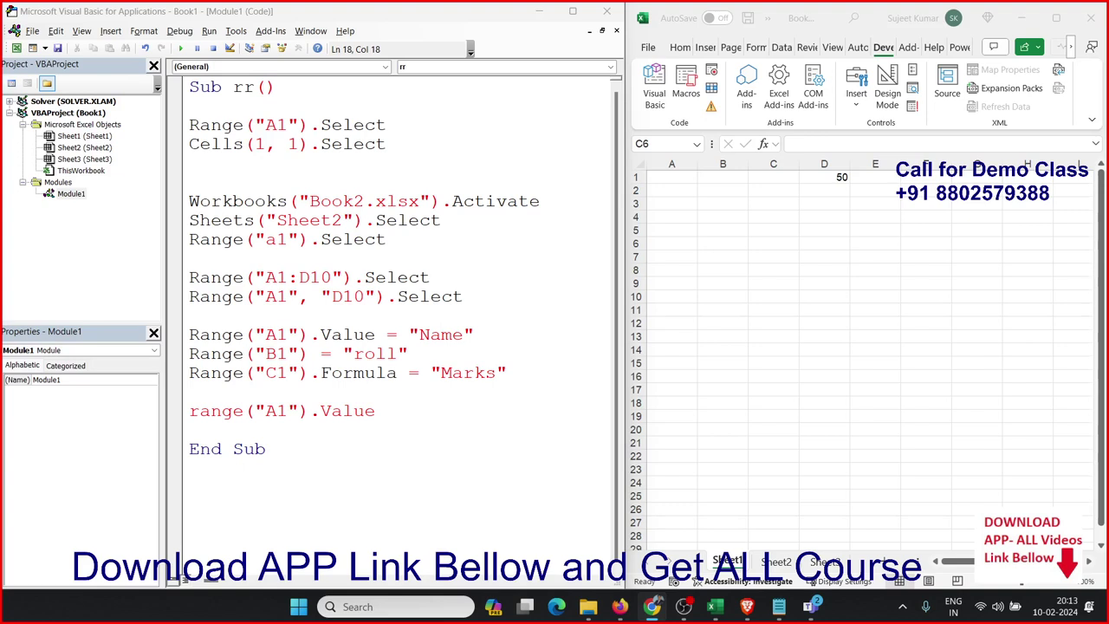
{"action": "left_click", "coordinate": [393, 417]}
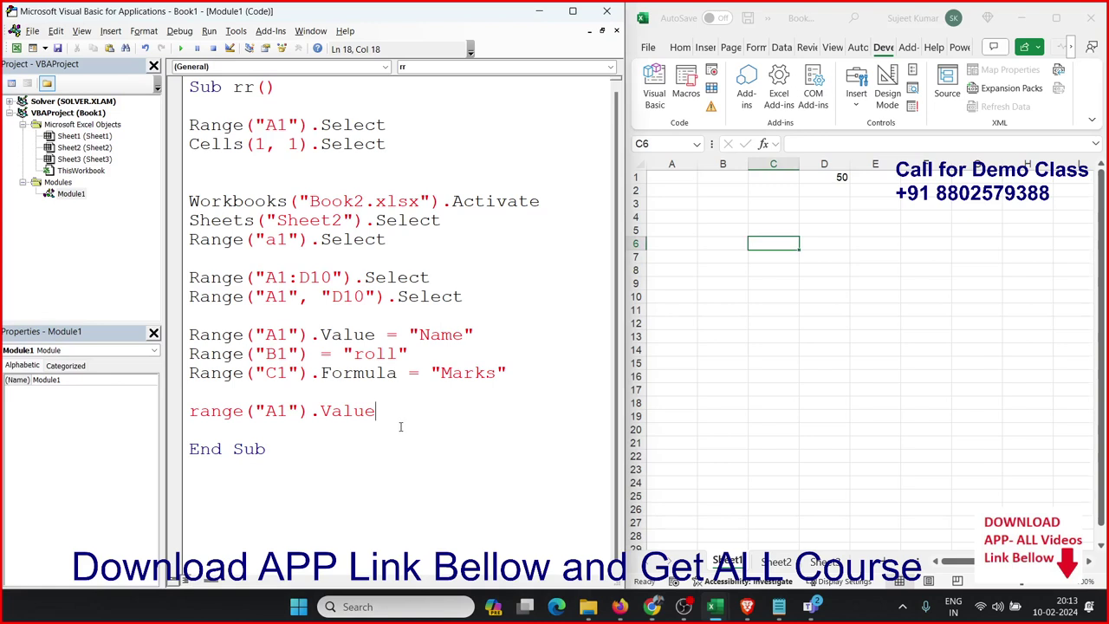
{"action": "type", "text": " ="}
{"action": "type", "text": "rag"}
{"action": "key", "text": "BackSpace"}
{"action": "type", "text": "nge("}
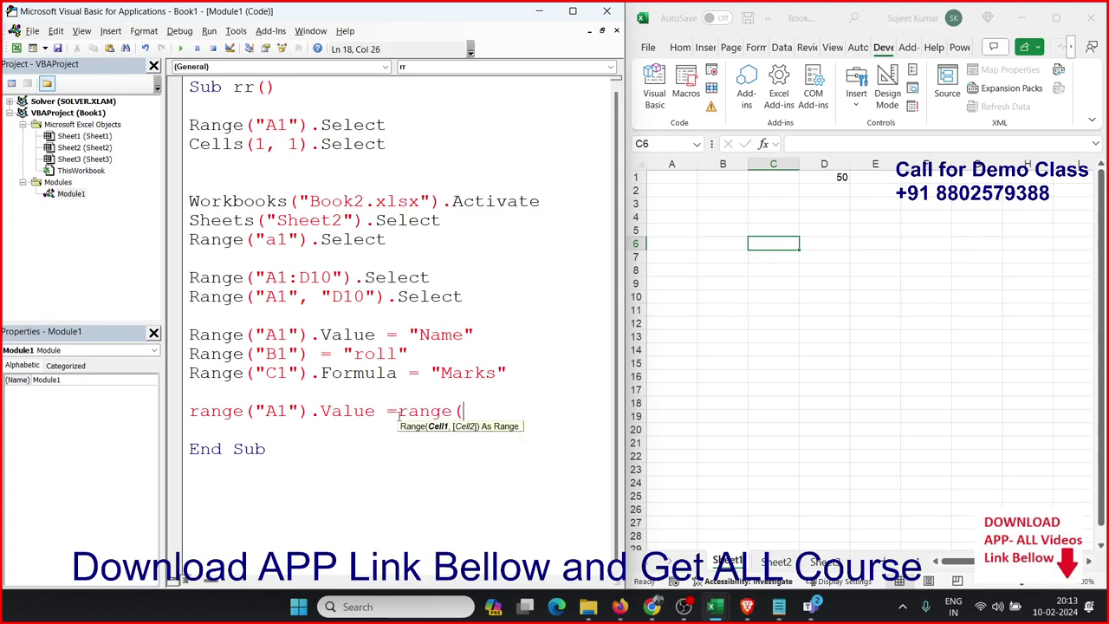
{"action": "type", "text": "\"D1"}
{"action": "type", "text": "\")."}
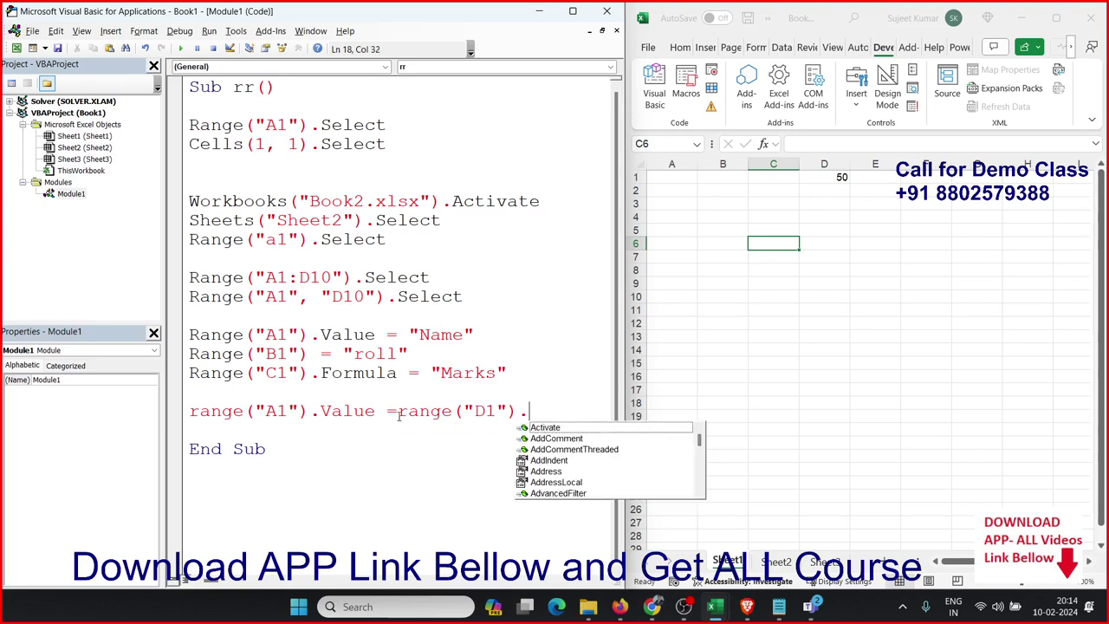
{"action": "type", "text": "v"}
{"action": "key", "text": "Tab"}
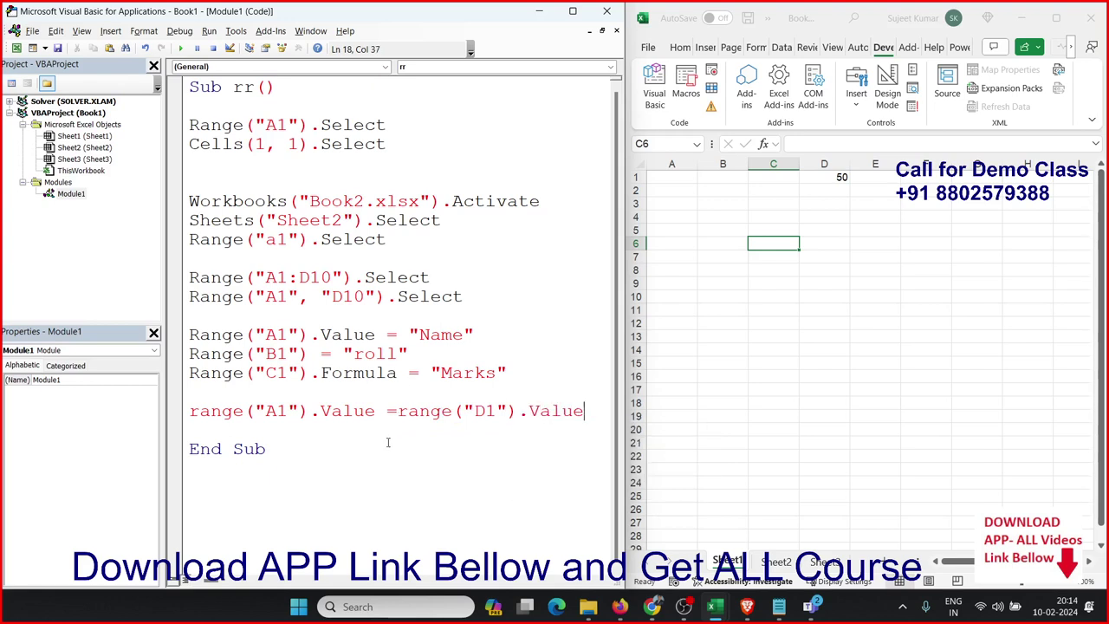
Enter the formula =50+30 in D1 so it shows 80, then select A1 and move to A2
{"action": "left_click", "coordinate": [328, 466]}
{"action": "left_click", "coordinate": [827, 188]}
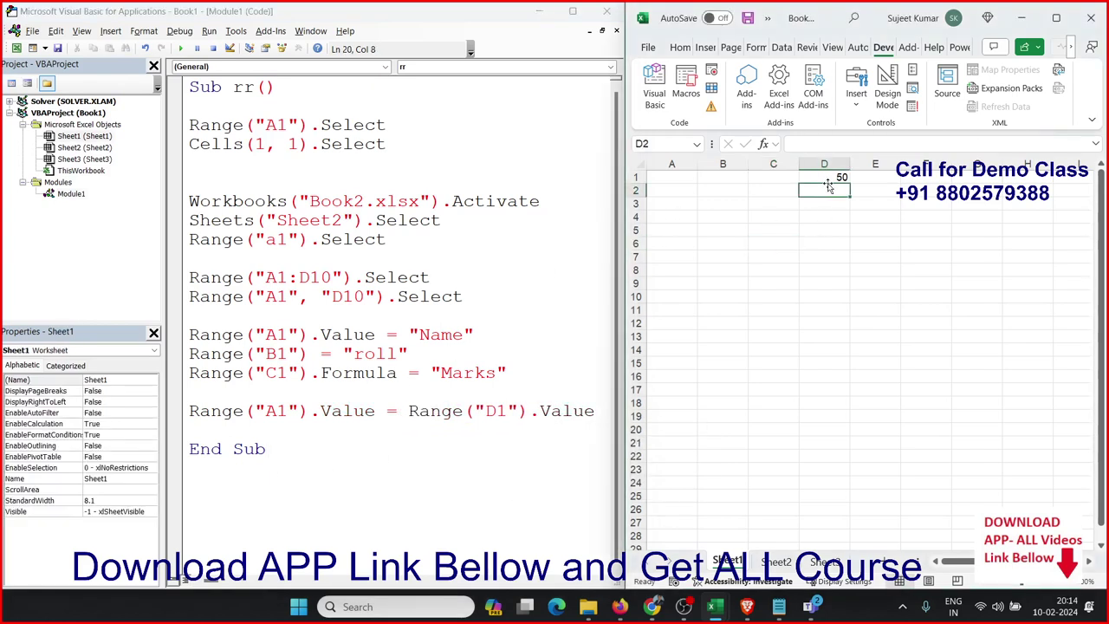
{"action": "left_click", "coordinate": [829, 178]}
{"action": "type", "text": "=5"}
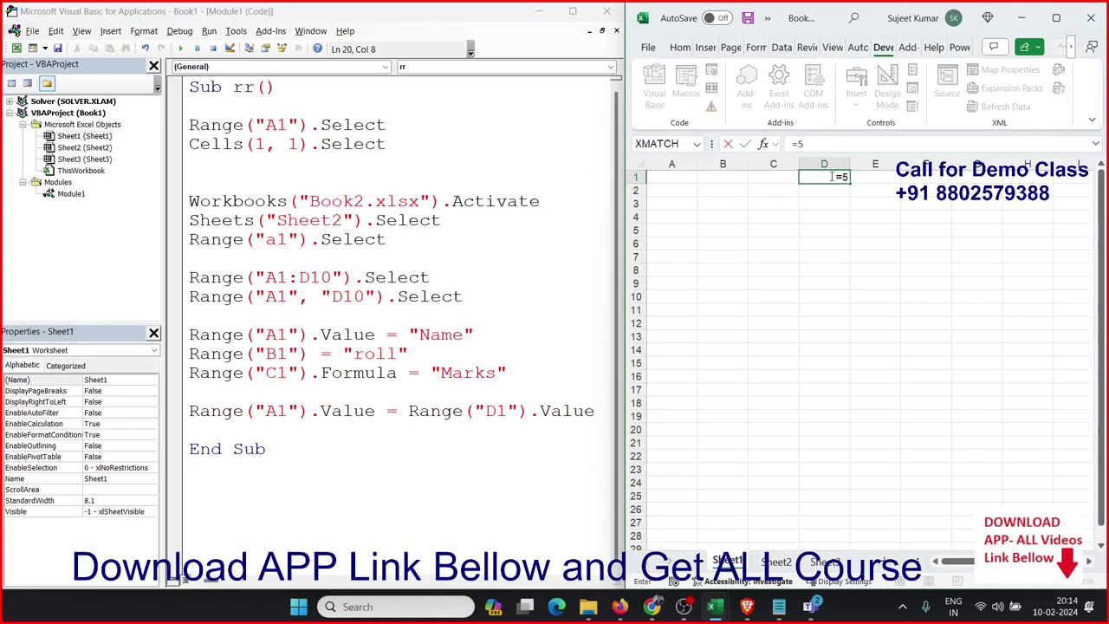
{"action": "type", "text": "0+"}
{"action": "type", "text": "30"}
{"action": "key", "text": "Return"}
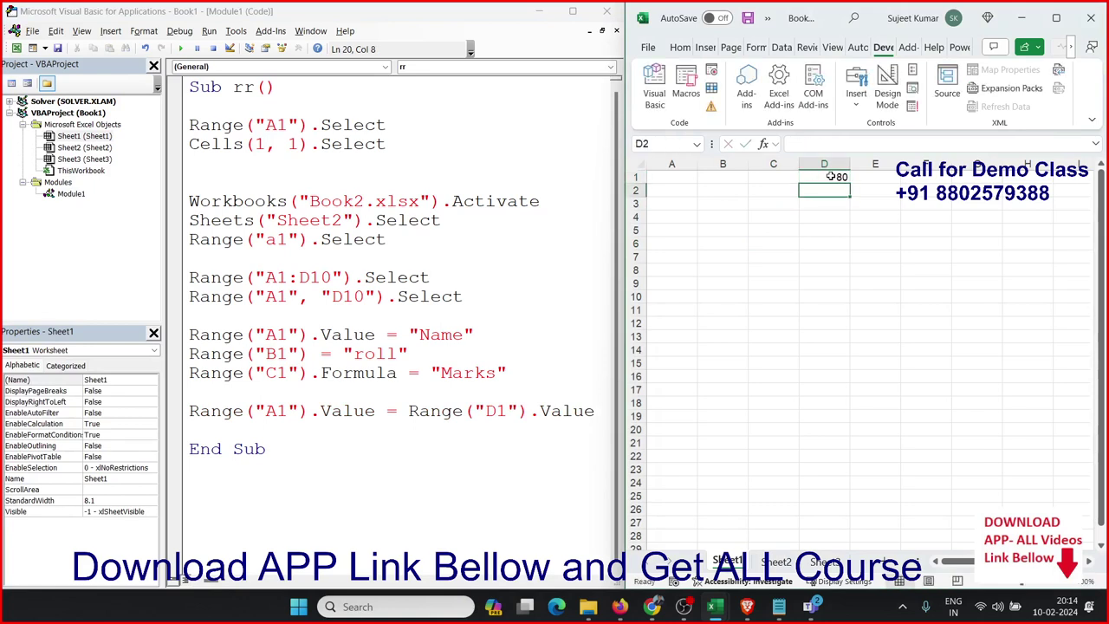
{"action": "left_click", "coordinate": [690, 177]}
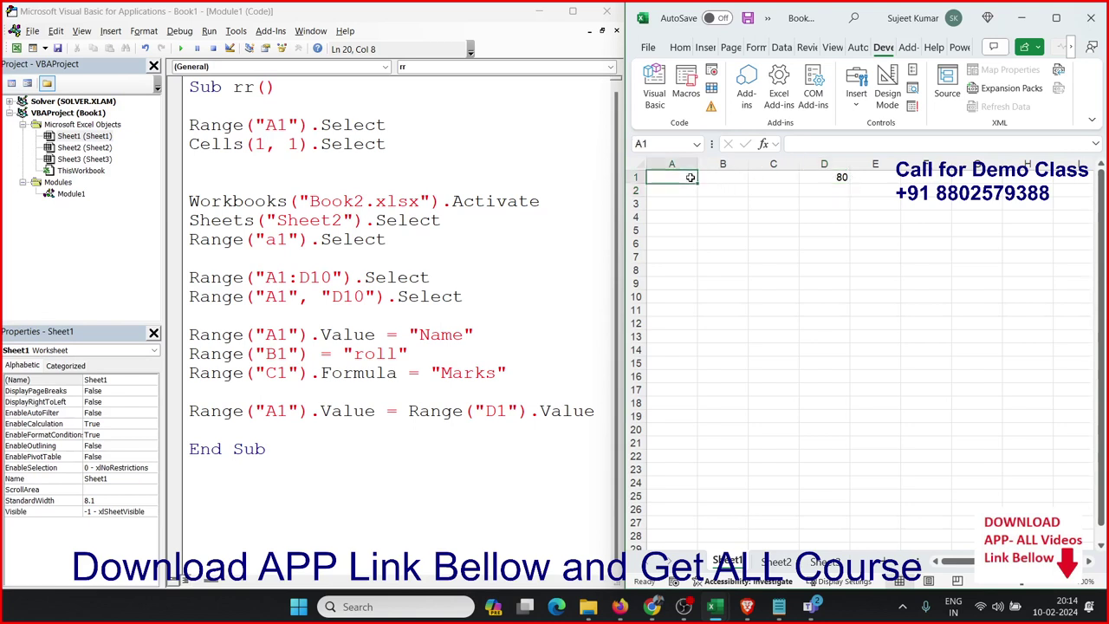
{"action": "type", "text": "80"}
{"action": "key", "text": "Return"}
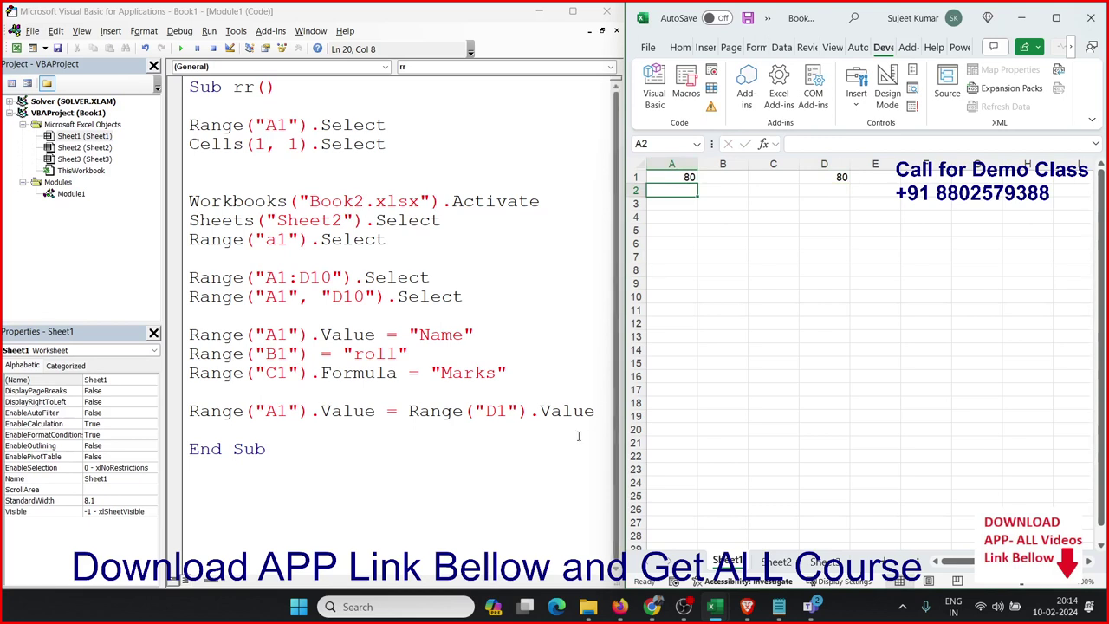
{"action": "left_click", "coordinate": [550, 412]}
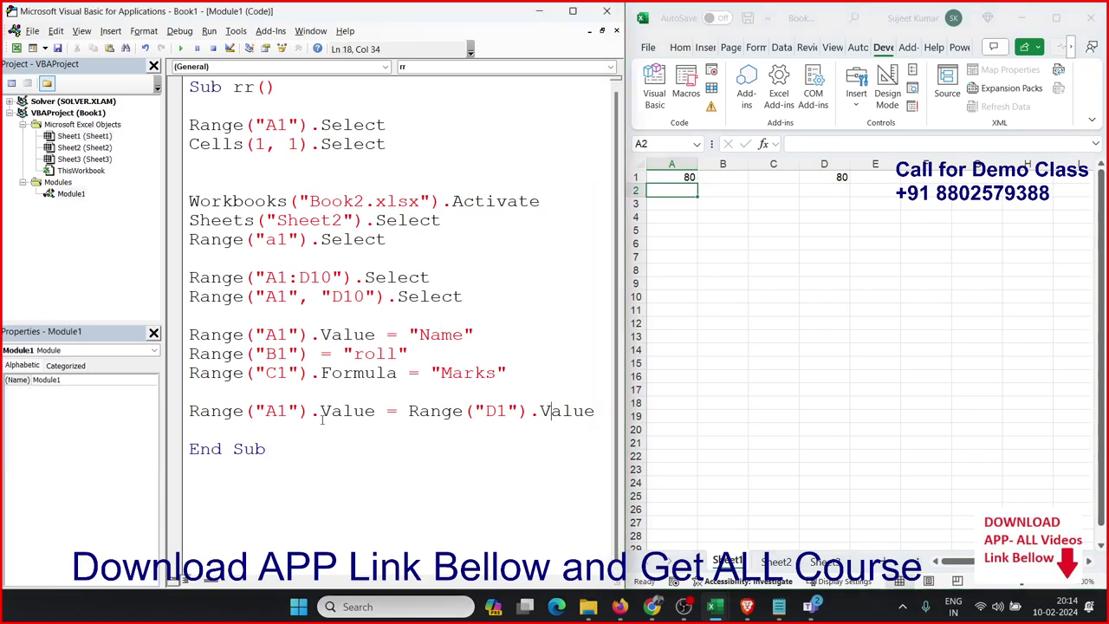
Change Range("D1").Value to Range("D1").Formula in the A1 assignment line
{"action": "double_click", "coordinate": [555, 411]}
{"action": "key", "text": "BackSpace"}
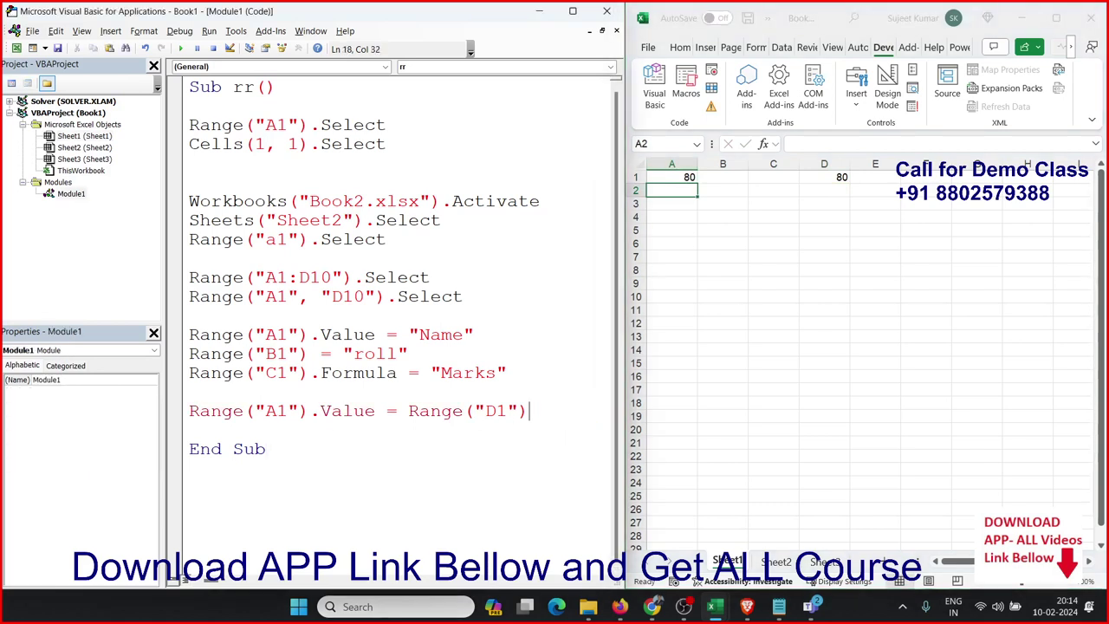
{"action": "type", "text": ".fo"}
{"action": "type", "text": "r"}
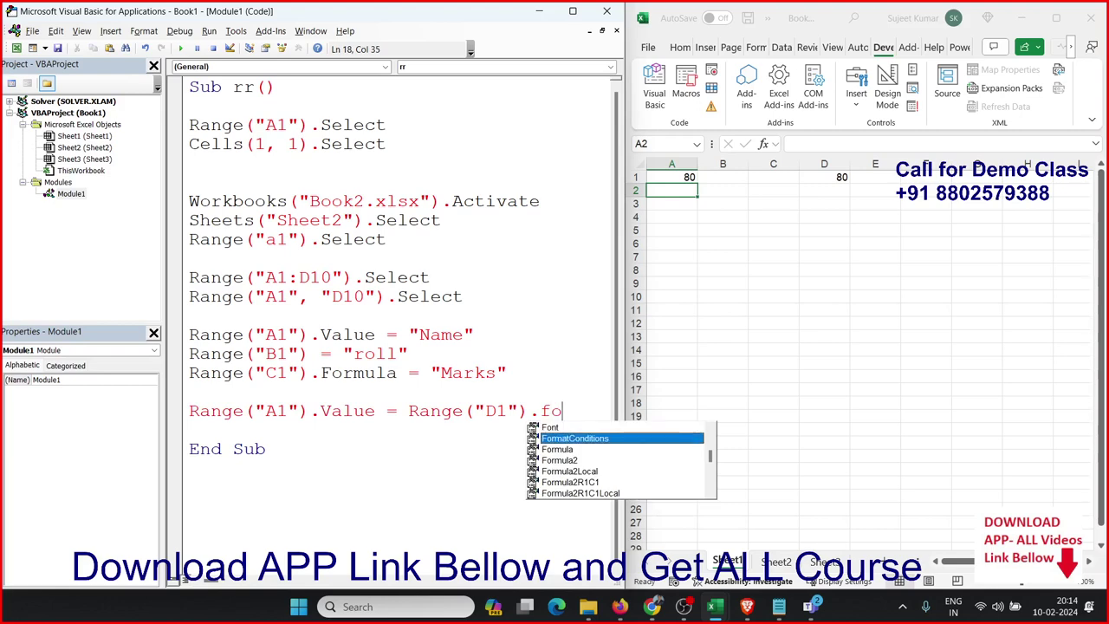
{"action": "key", "text": "Down"}
{"action": "key", "text": "Tab"}
{"action": "left_click", "coordinate": [491, 438]}
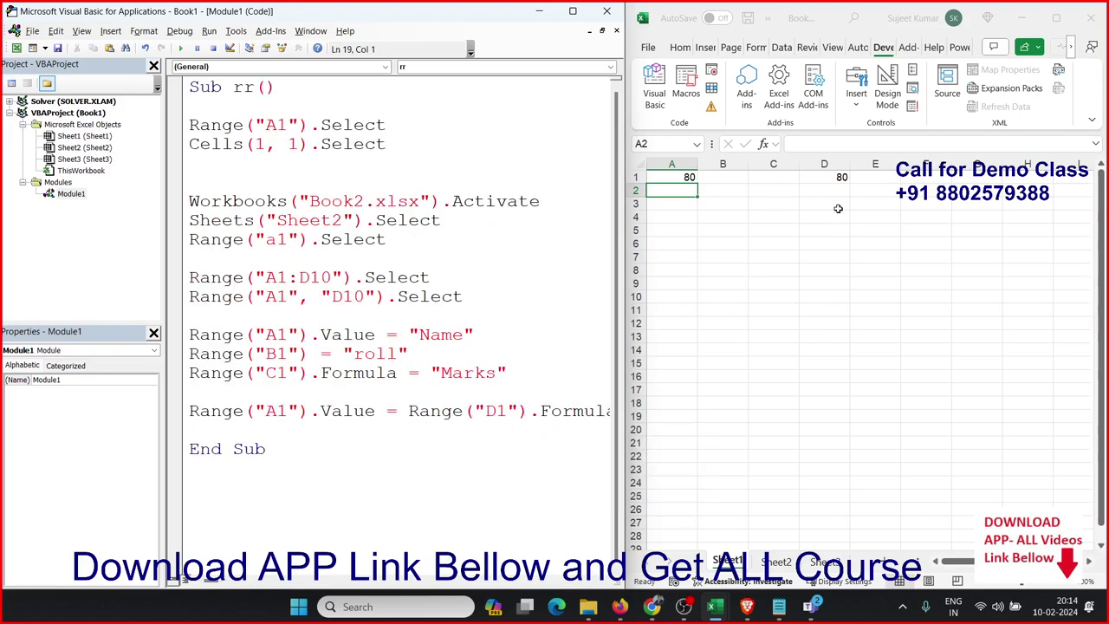
Copy =50+30 from D1's formula bar into A1 and widen the code editor
{"action": "left_click", "coordinate": [837, 178]}
{"action": "left_click", "coordinate": [834, 143]}
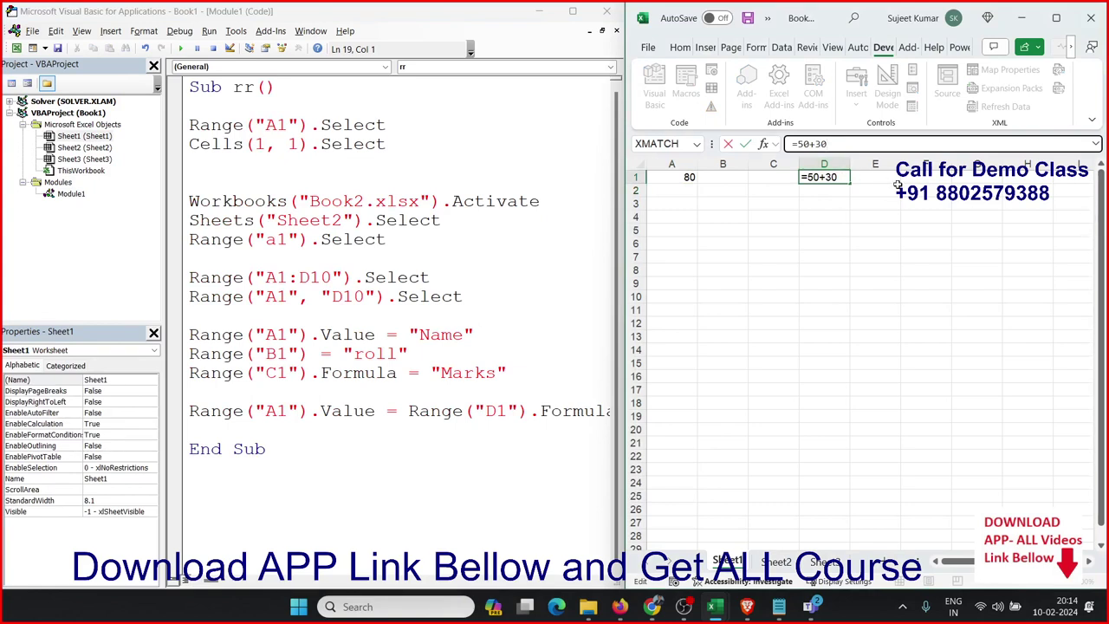
{"action": "left_click_drag", "start_coordinate": [829, 144], "coordinate": [635, 147]}
{"action": "key", "text": "ctrl+c"}
{"action": "key", "text": "Escape"}
{"action": "left_click", "coordinate": [679, 180]}
{"action": "key", "text": "ctrl+v"}
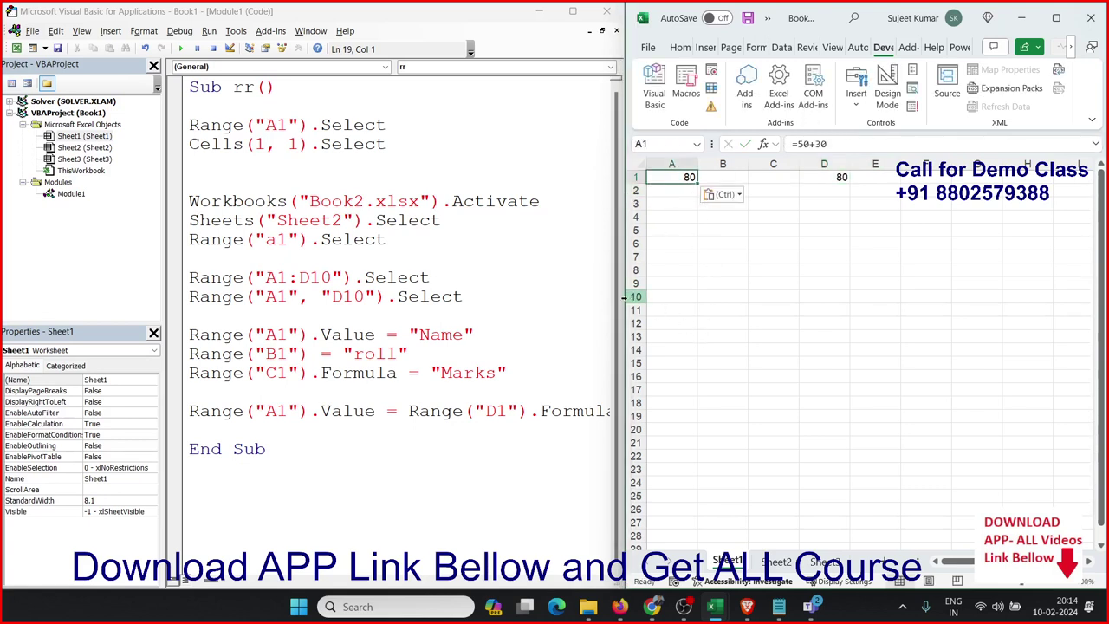
{"action": "left_click_drag", "start_coordinate": [622, 299], "coordinate": [686, 299]}
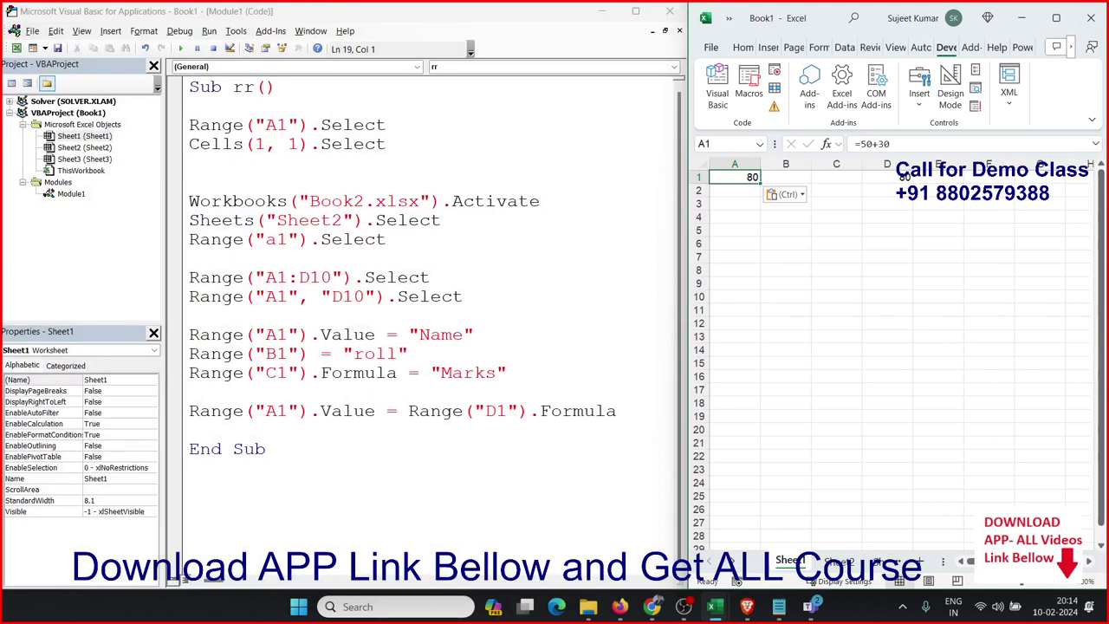
{"action": "left_click", "coordinate": [651, 607]}
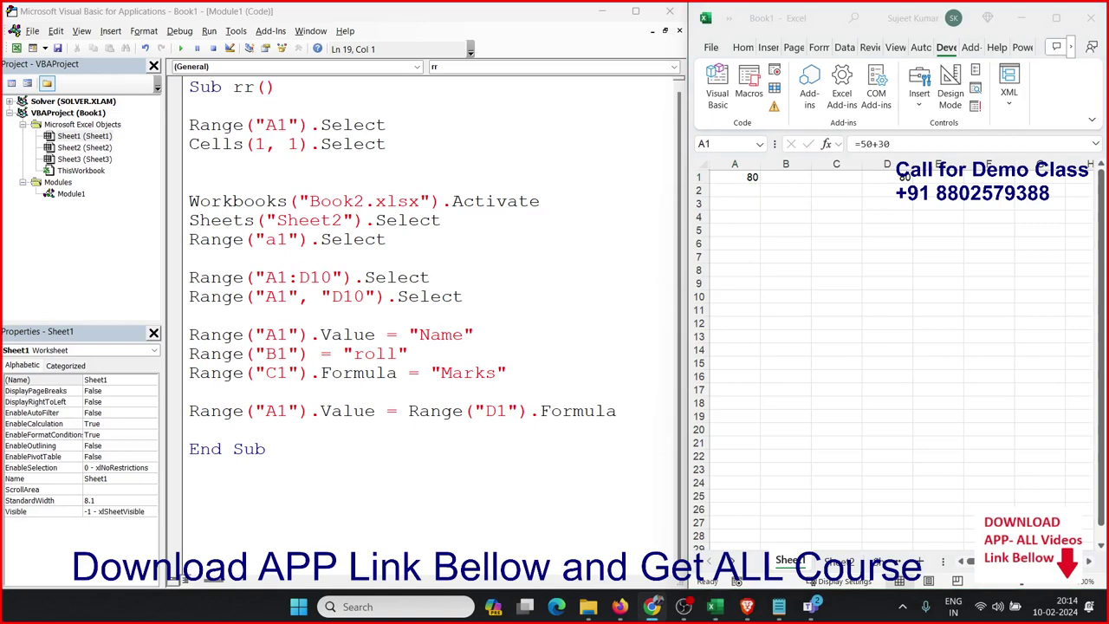
{"action": "left_click", "coordinate": [268, 443]}
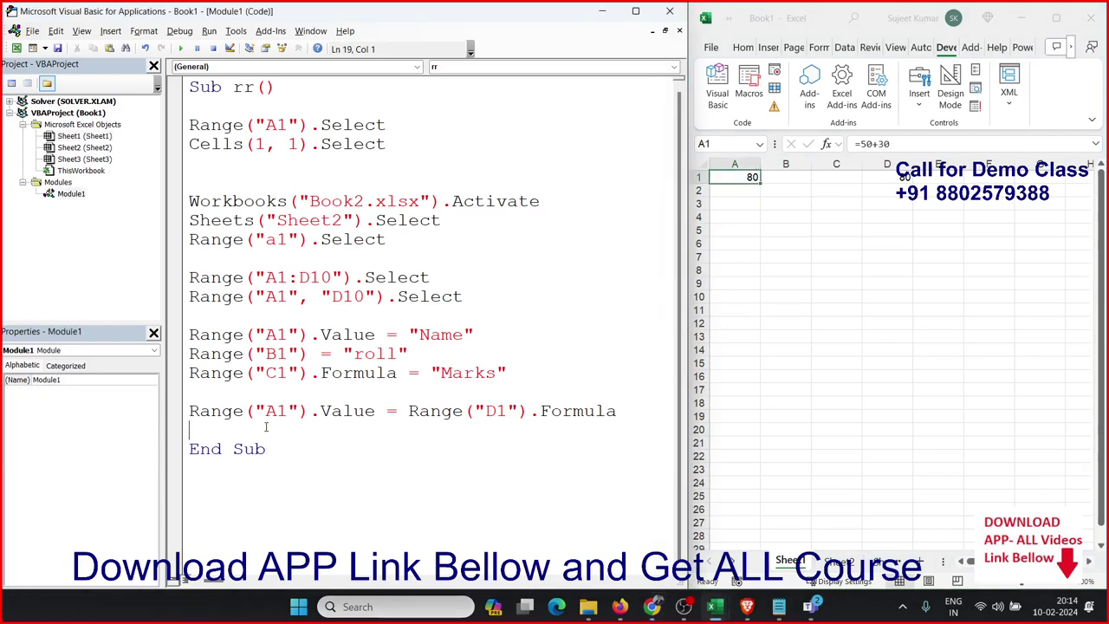
Insert blank lines after the Range("D1").Formula line and go to the first one
{"action": "key", "text": "Return"}
{"action": "key", "text": "Return"}
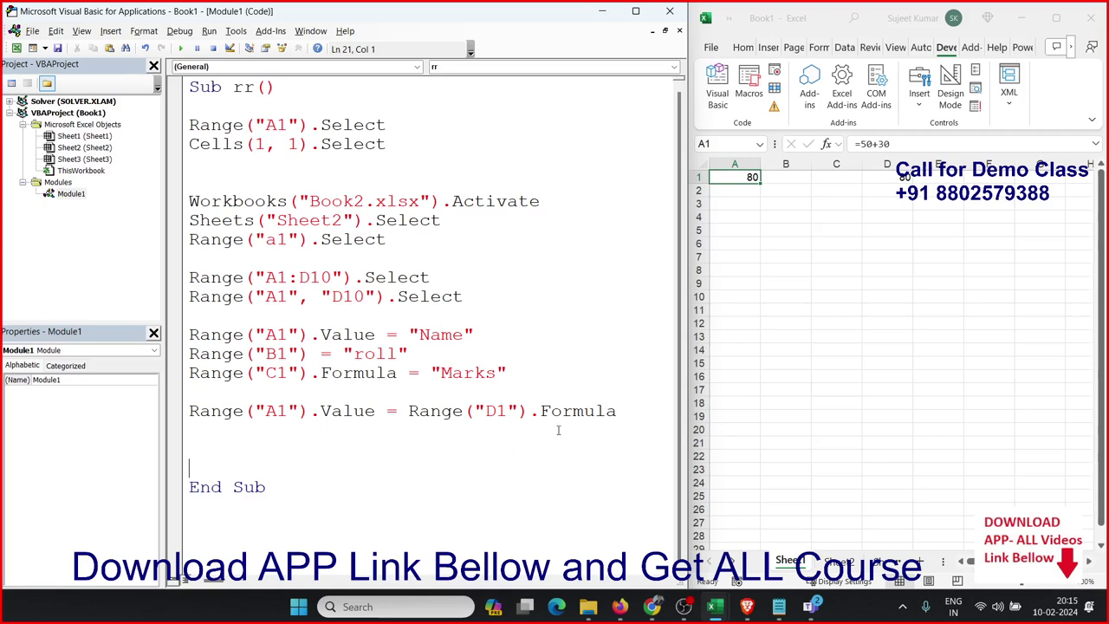
{"action": "left_click", "coordinate": [651, 606]}
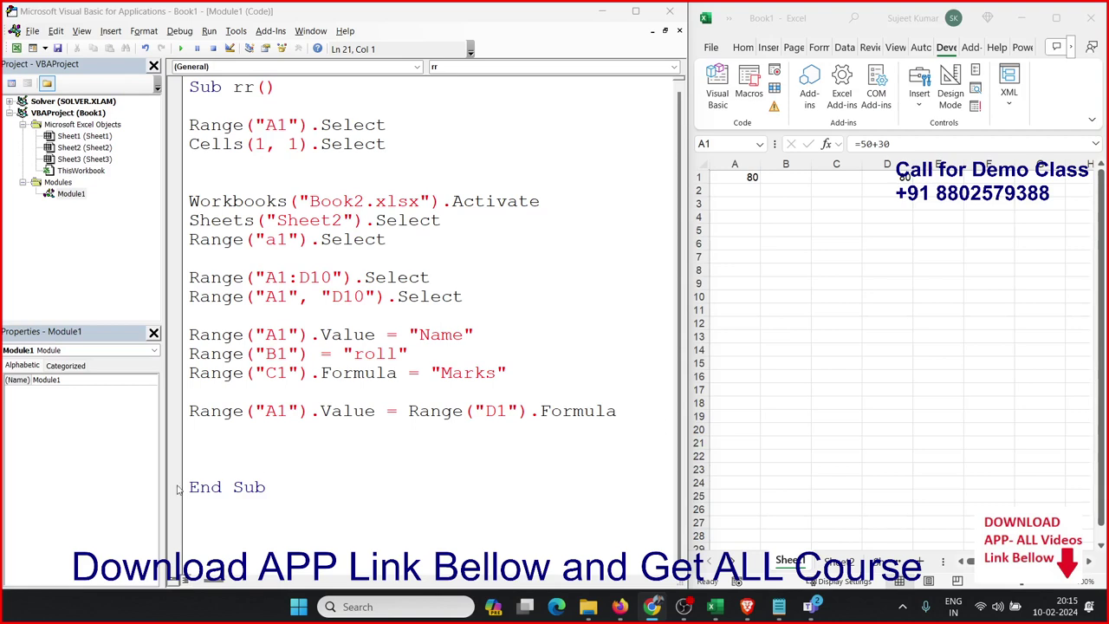
{"action": "left_click", "coordinate": [223, 443]}
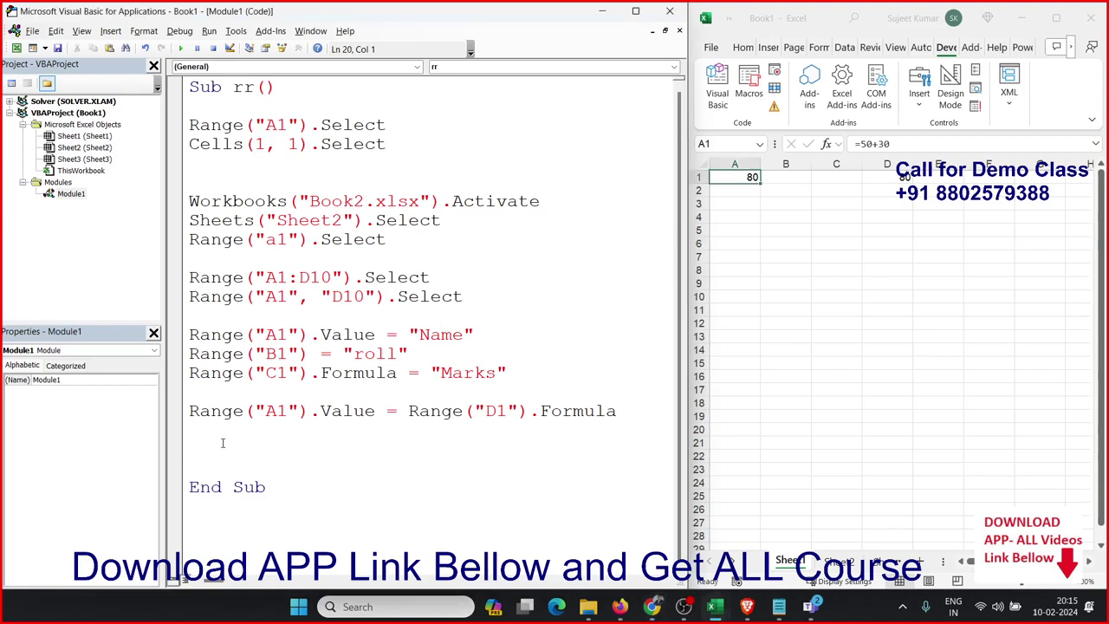
Add Range("D1").Copy, Range("A2").Select and ActiveSheet.Paste lines to the rr macro
{"action": "type", "text": "range"}
{"action": "type", "text": "(\""}
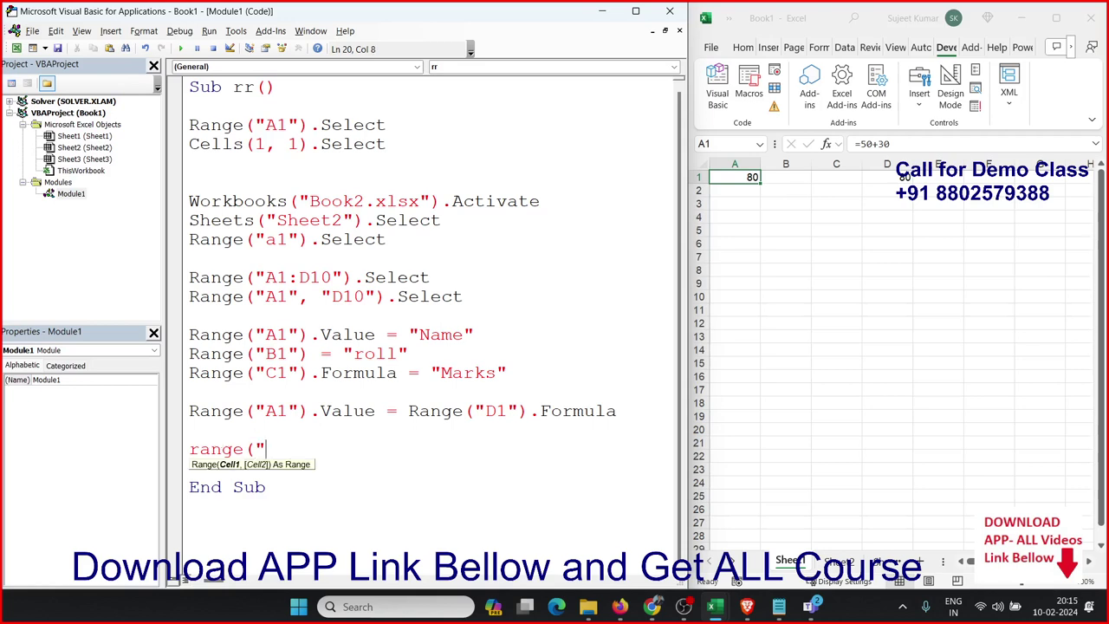
{"action": "type", "text": "D1\")"}
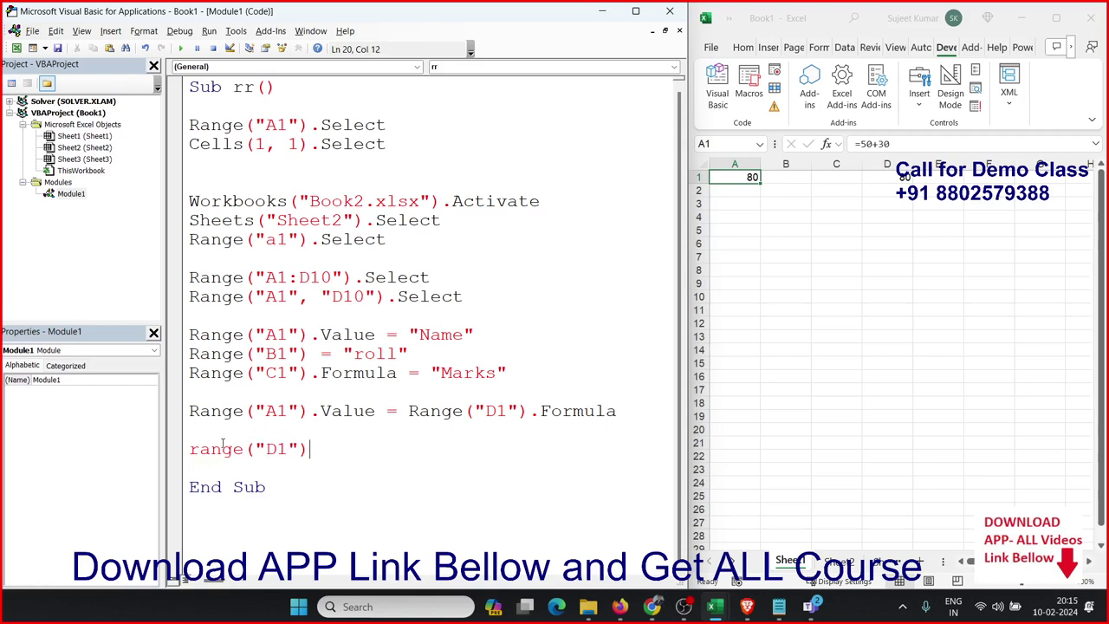
{"action": "type", "text": ".copy"}
{"action": "key", "text": "Tab"}
{"action": "key", "text": "Return"}
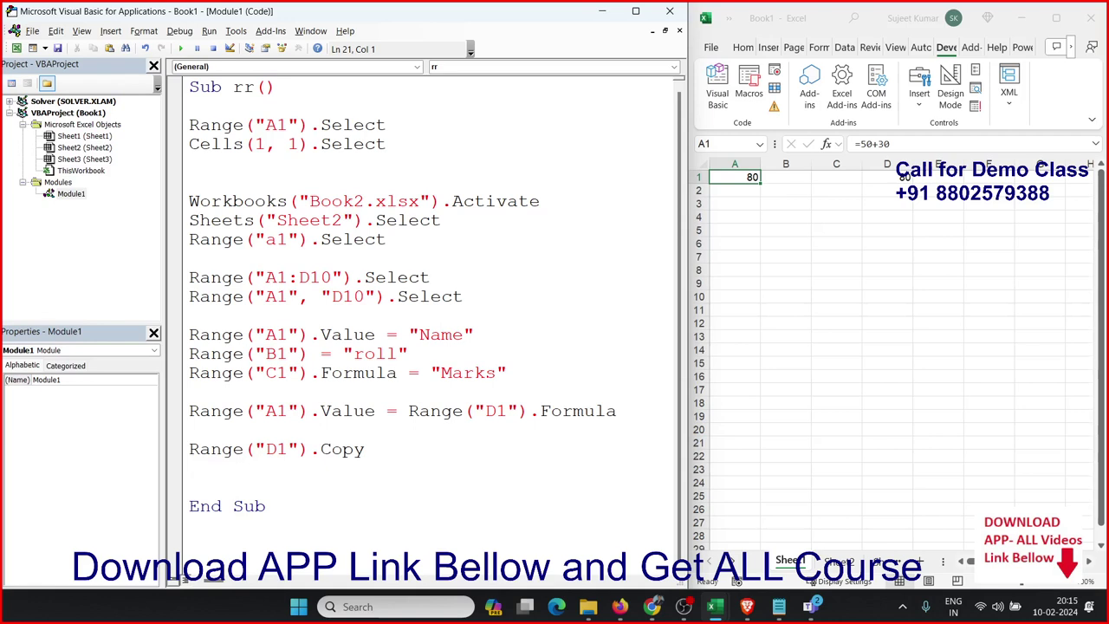
{"action": "type", "text": "ra"}
{"action": "type", "text": "nge("}
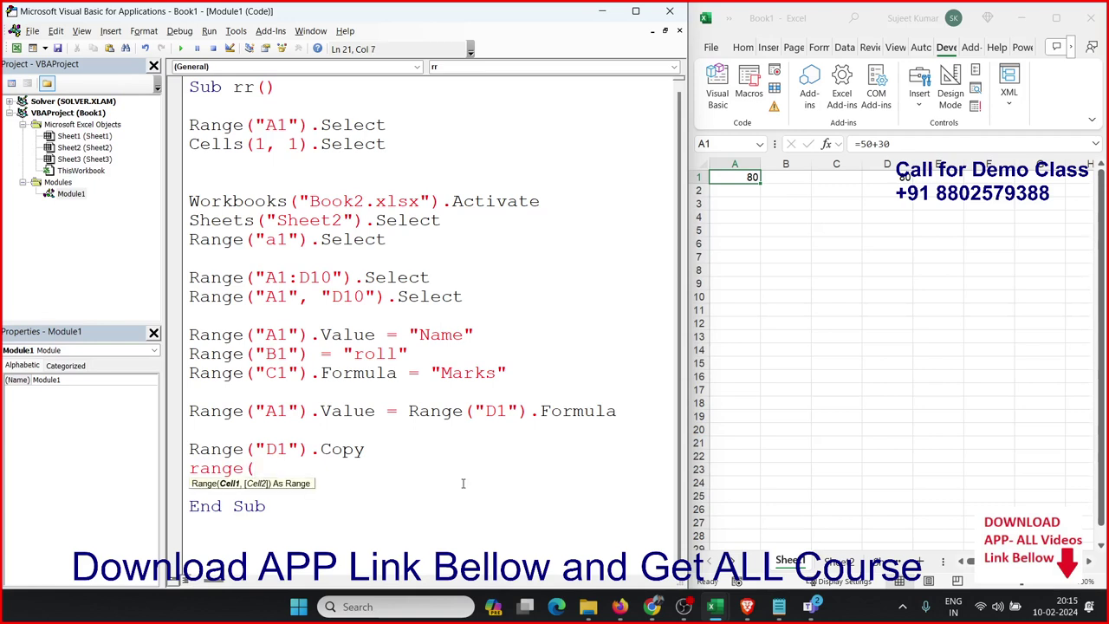
{"action": "type", "text": "\"A2\")"}
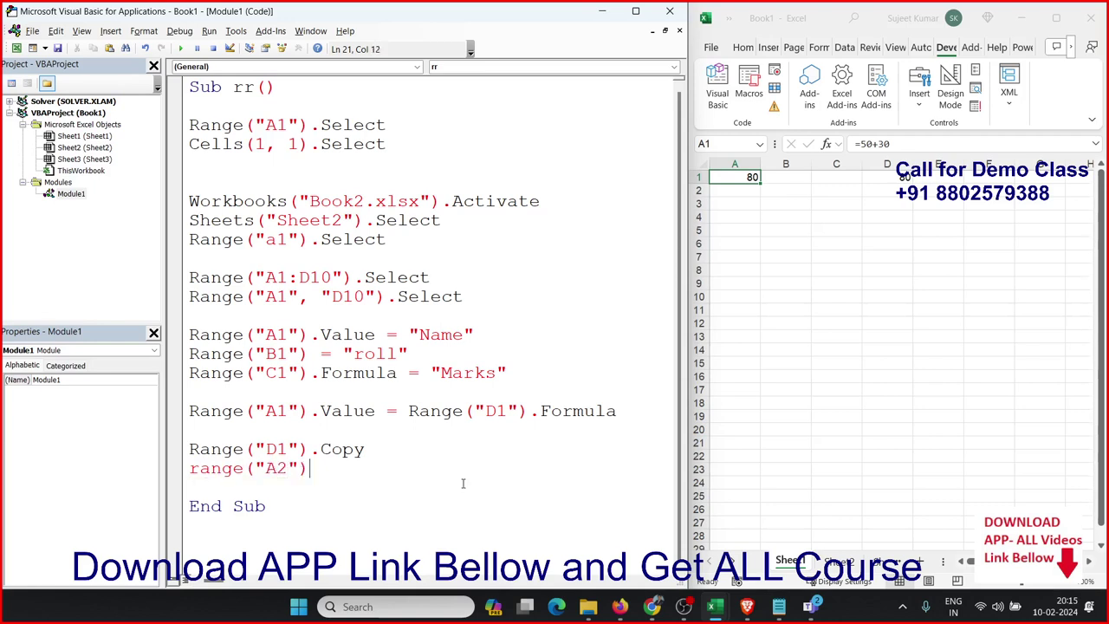
{"action": "type", "text": ".se"}
{"action": "key", "text": "Tab"}
{"action": "key", "text": "Return"}
{"action": "type", "text": "act"}
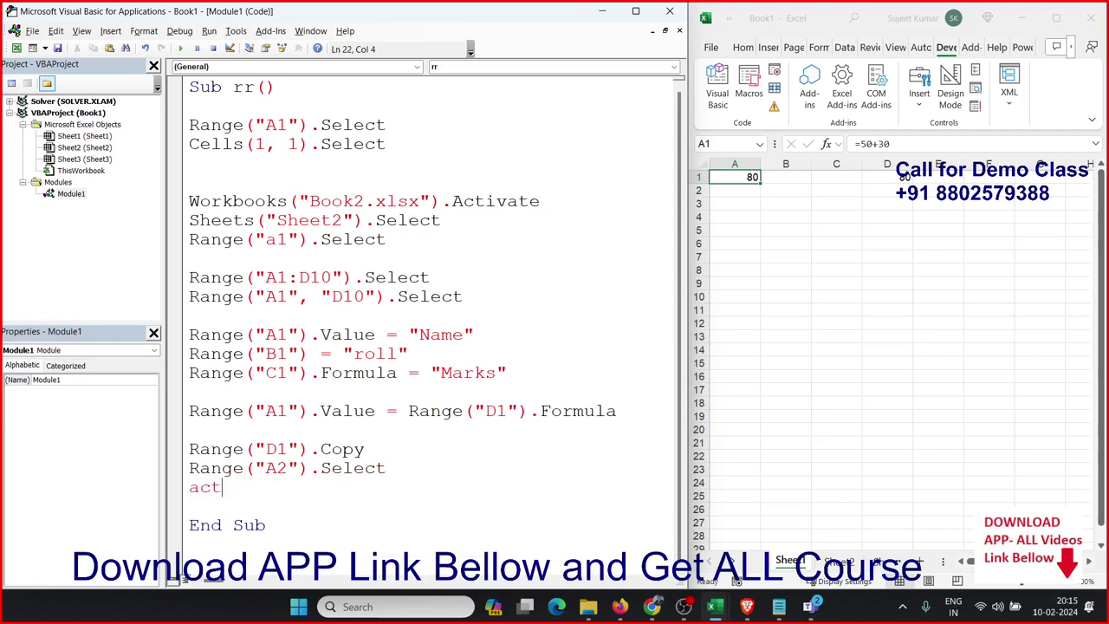
{"action": "type", "text": "ivesheet"}
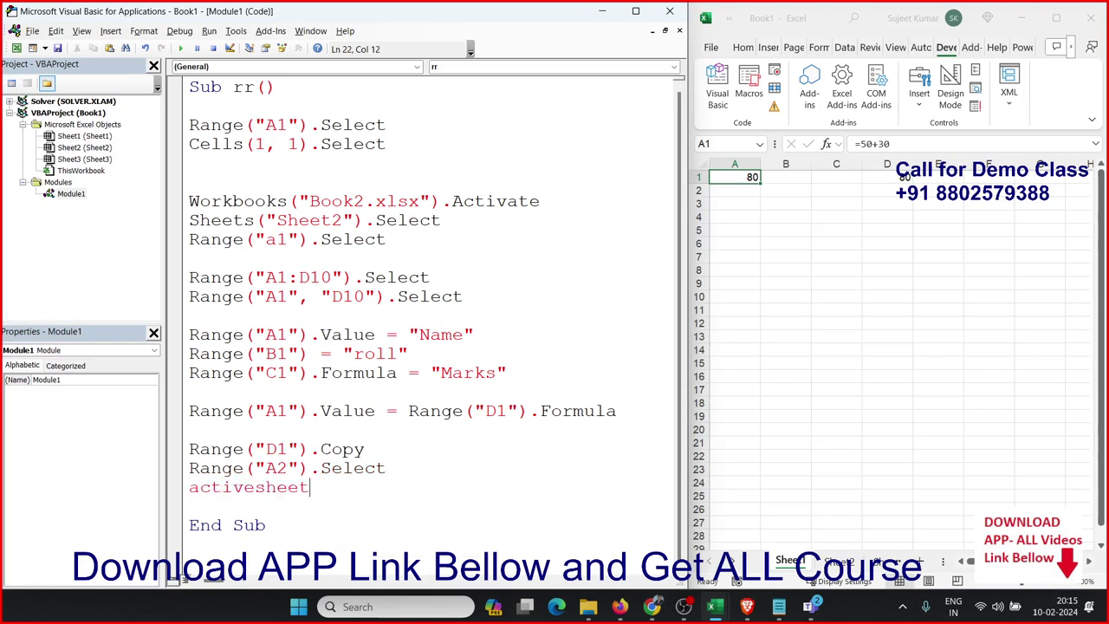
{"action": "type", "text": ".past"}
{"action": "type", "text": "e"}
{"action": "key", "text": "Return"}
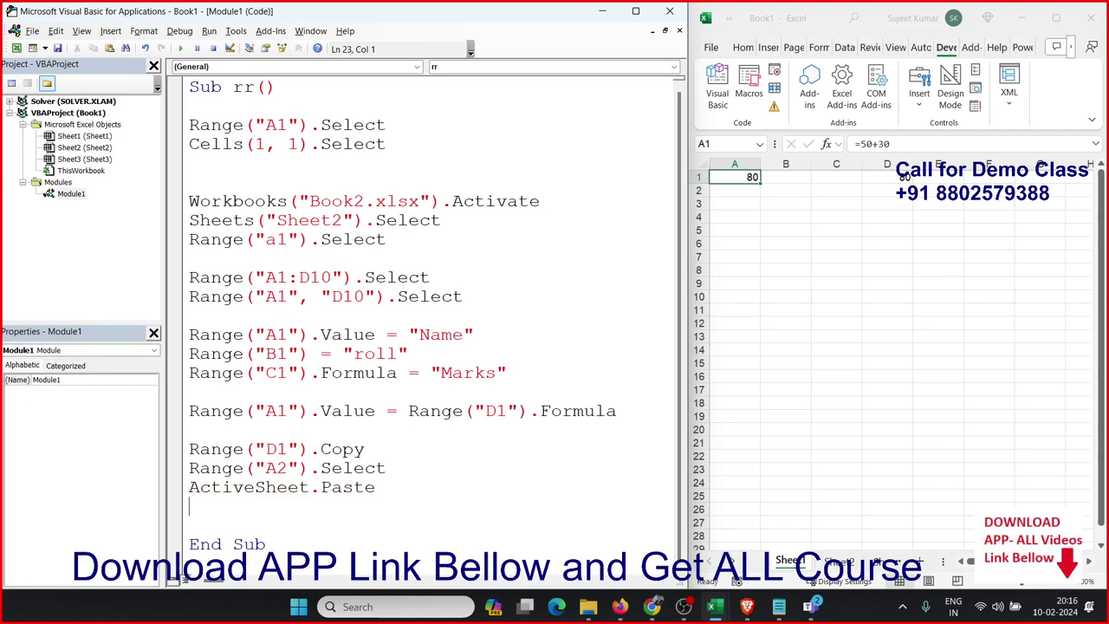
{"action": "key", "text": "Return"}
Add the line Range("a2").PasteSpecial xlPasteAll below ActiveSheet.Paste
{"action": "type", "text": "ra"}
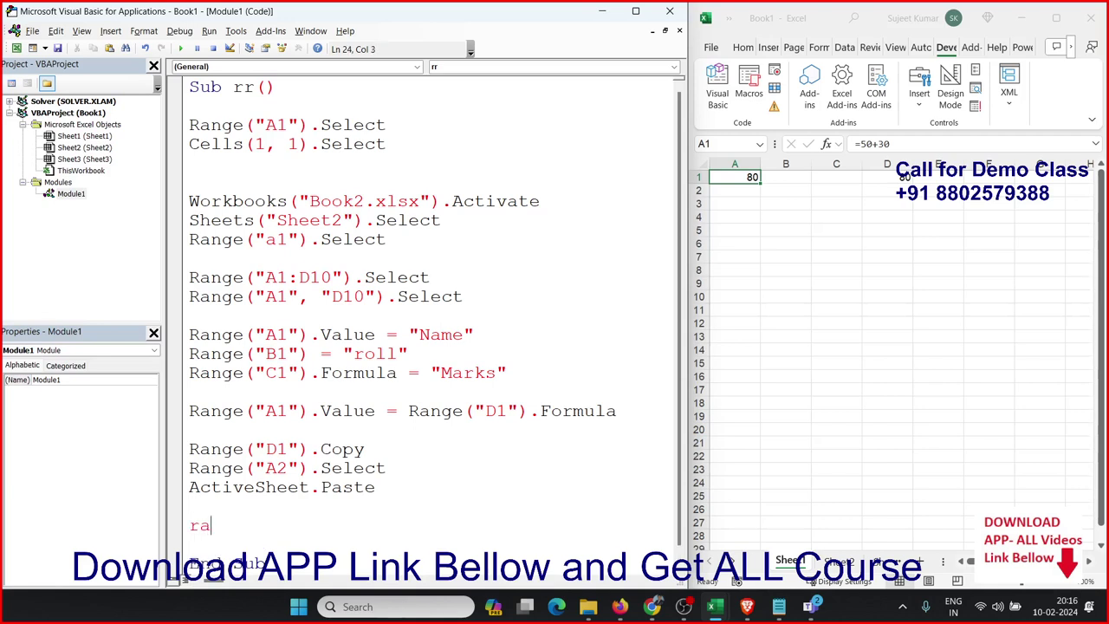
{"action": "type", "text": "nge("}
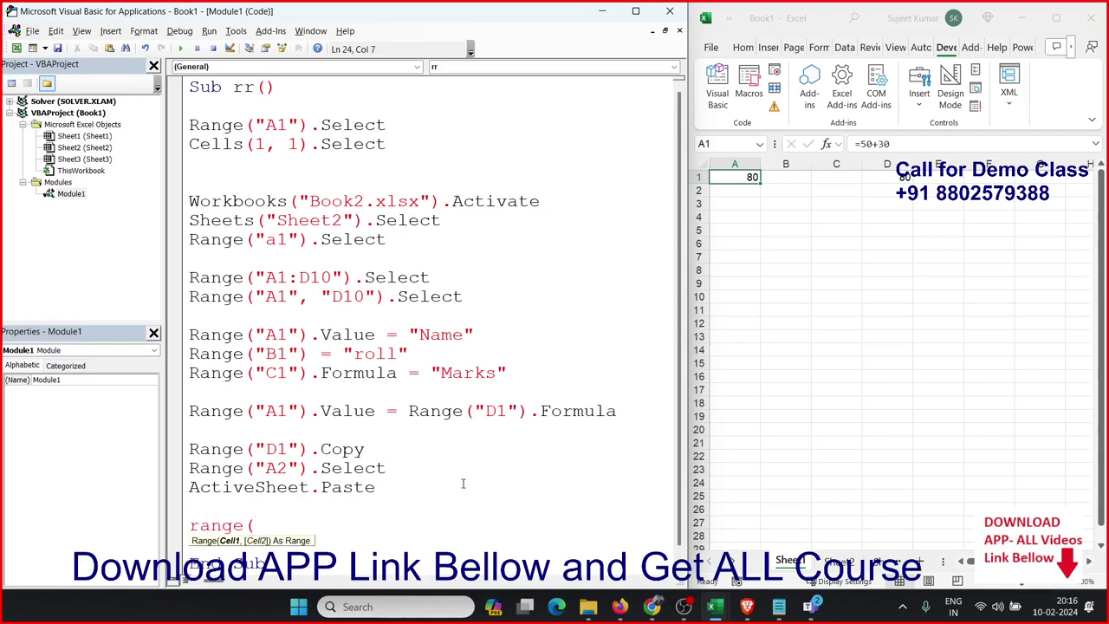
{"action": "type", "text": "\"a2"}
{"action": "type", "text": "\").p"}
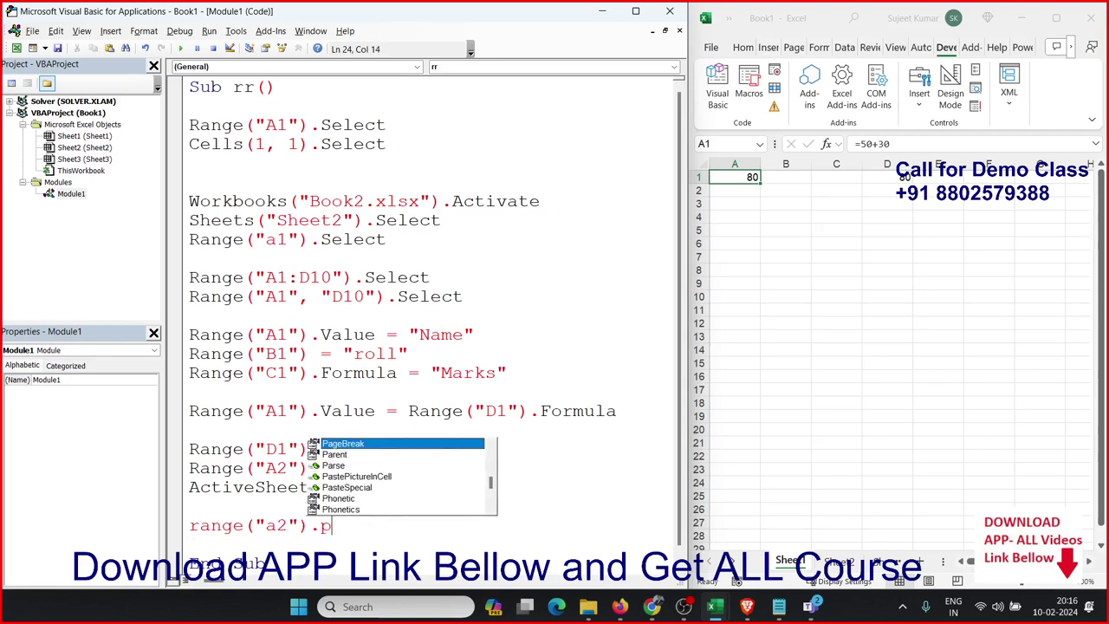
{"action": "type", "text": "as"}
{"action": "key", "text": "Down"}
{"action": "key", "text": "Tab"}
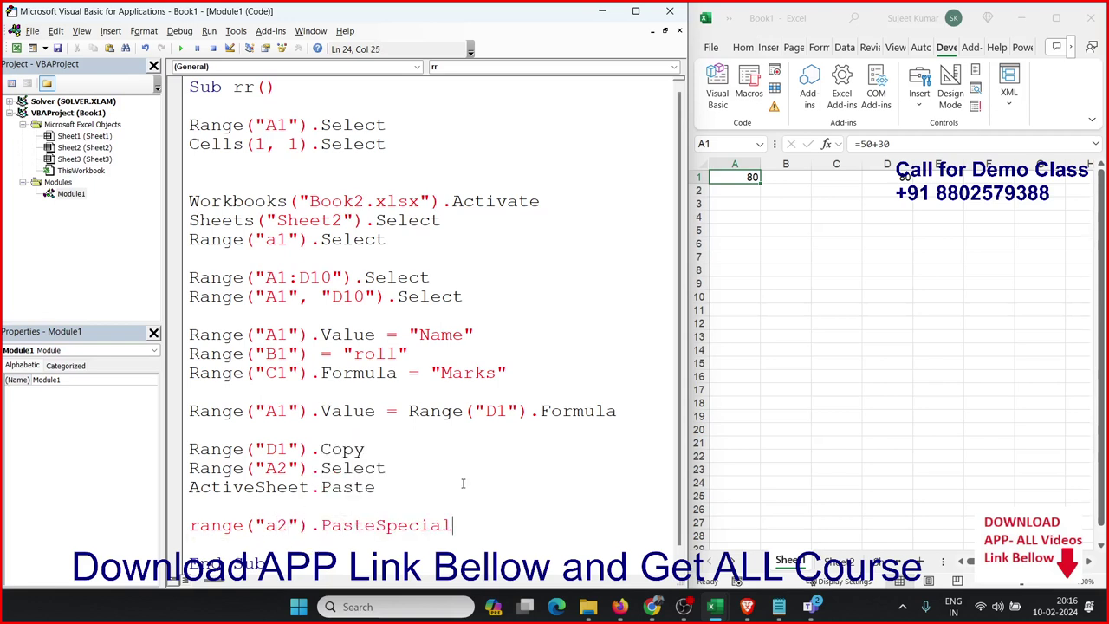
{"action": "key", "text": "Down"}
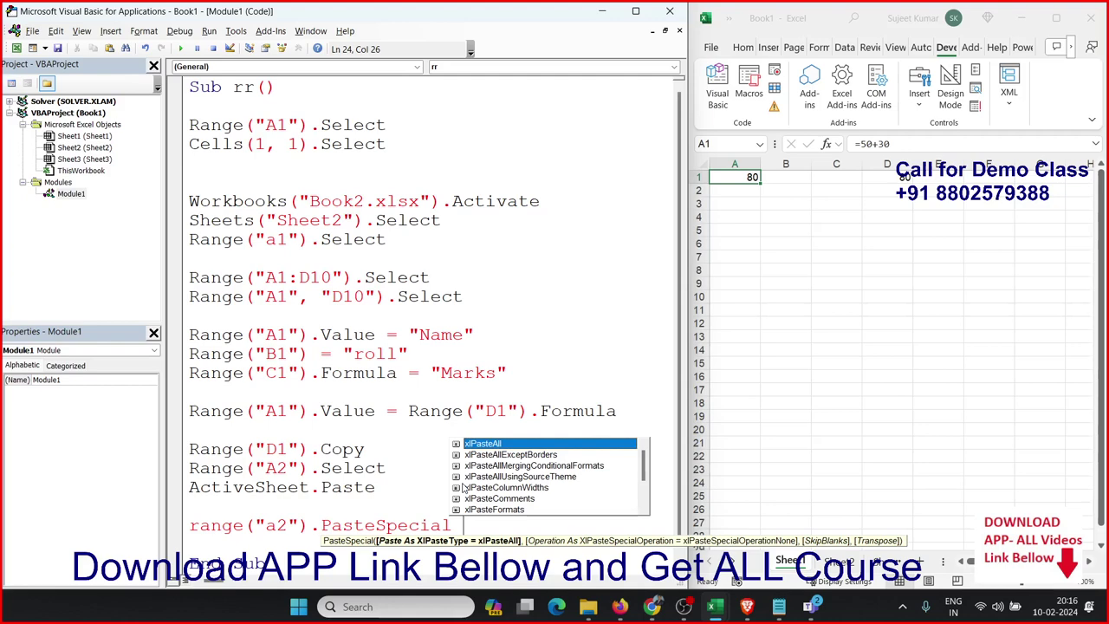
{"action": "key", "text": "Tab"}
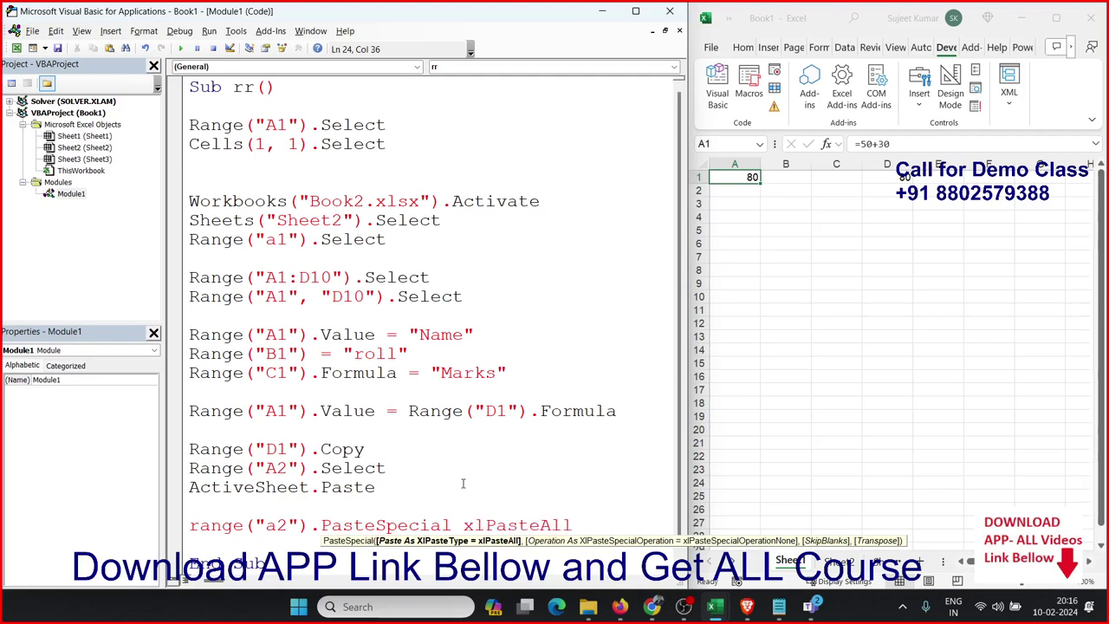
{"action": "key", "text": "Return"}
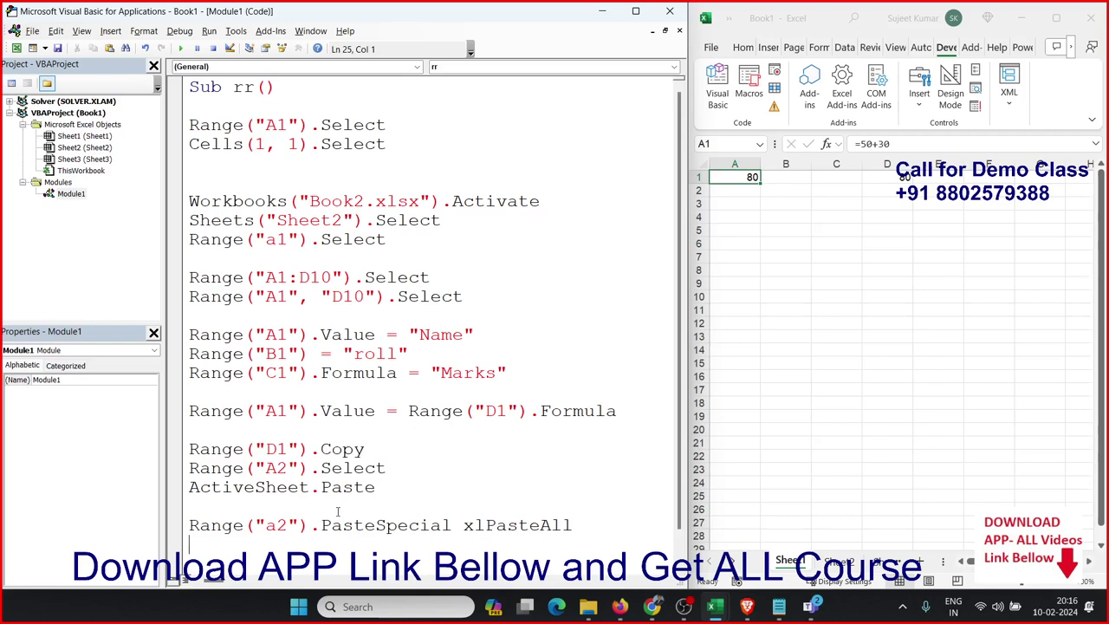
Replace the xlPasteAll argument with xlPasteValues in the PasteSpecial line
{"action": "double_click", "coordinate": [340, 527]}
{"action": "left_click", "coordinate": [458, 525]}
{"action": "key", "text": "ctrl+i"}
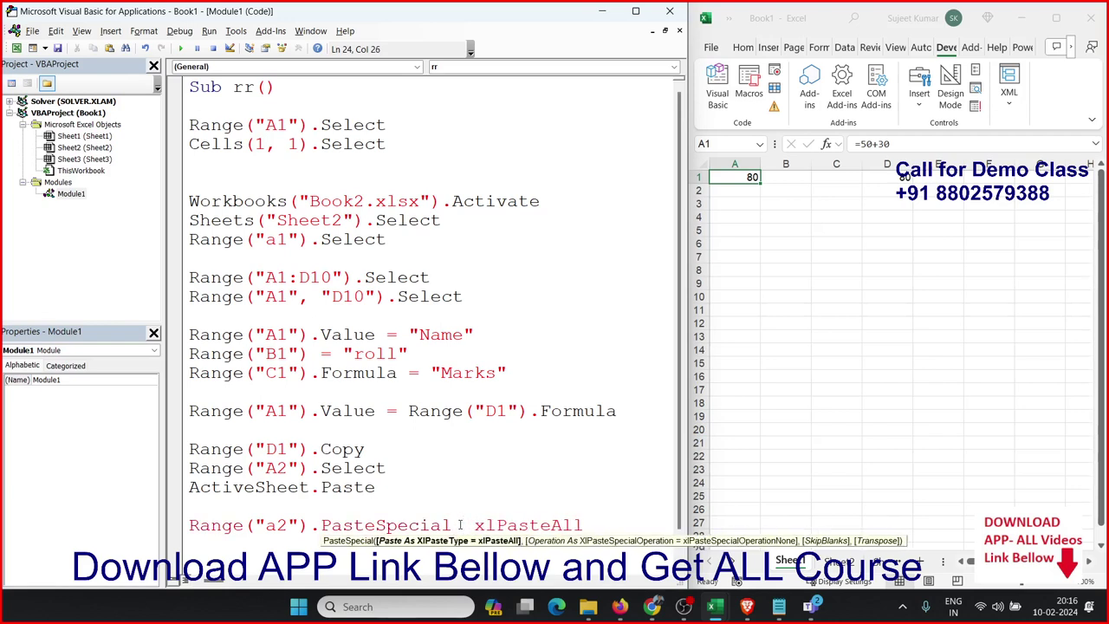
{"action": "key", "text": "shift+End"}
{"action": "key", "text": "Delete"}
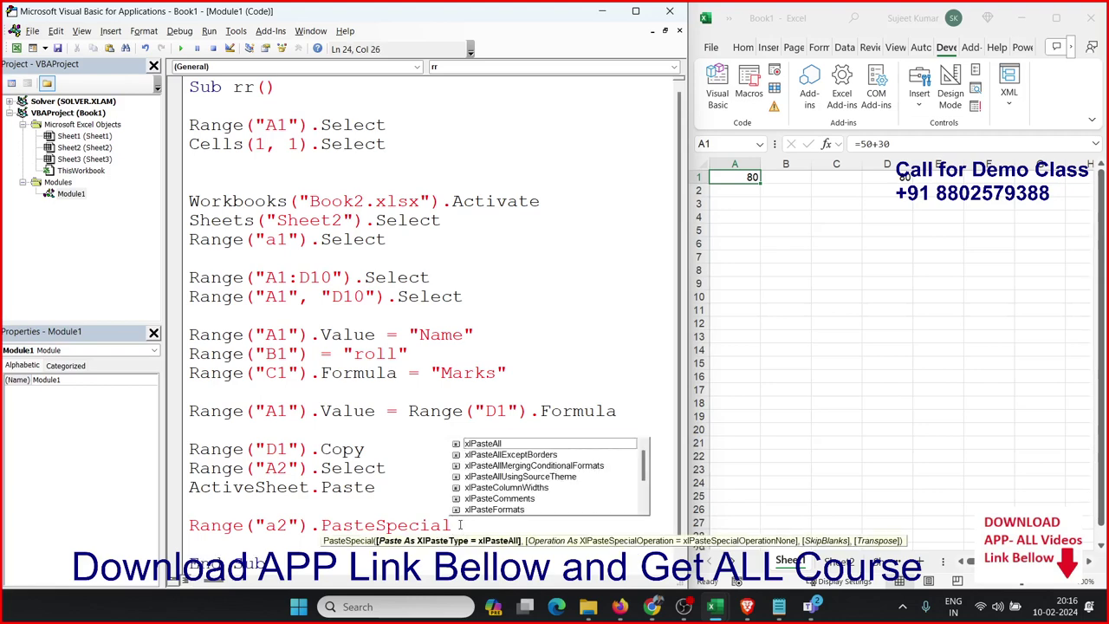
{"action": "key", "text": "Down"}
{"action": "key", "text": "Down"}
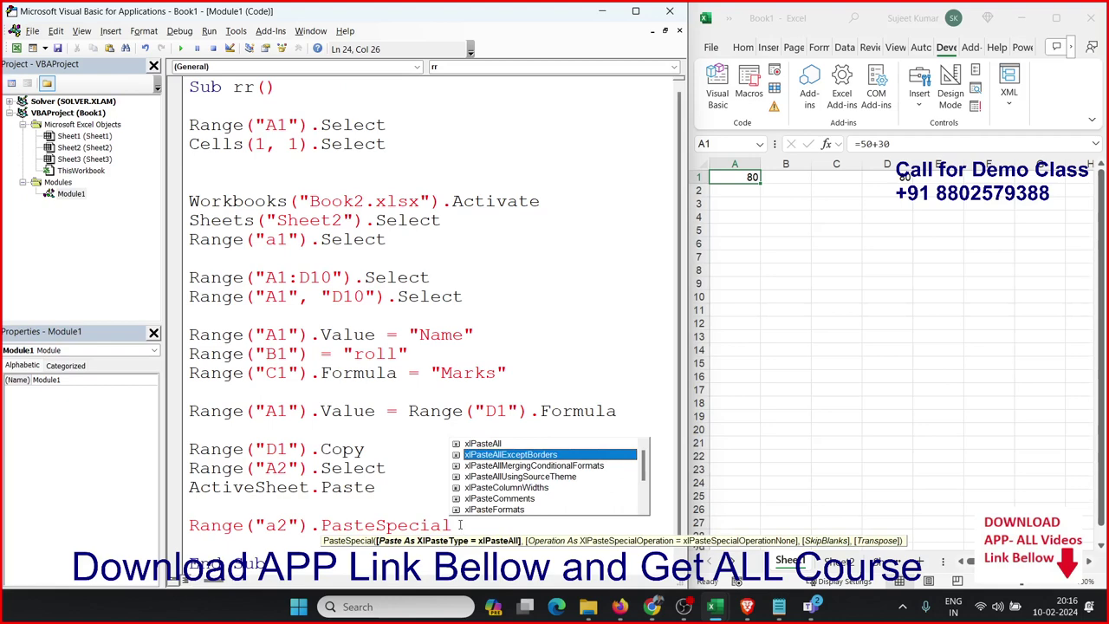
{"action": "key", "text": "Down"}
{"action": "key", "text": "Down"}
{"action": "key", "text": "Down"}
{"action": "key", "text": "Down"}
{"action": "key", "text": "Down"}
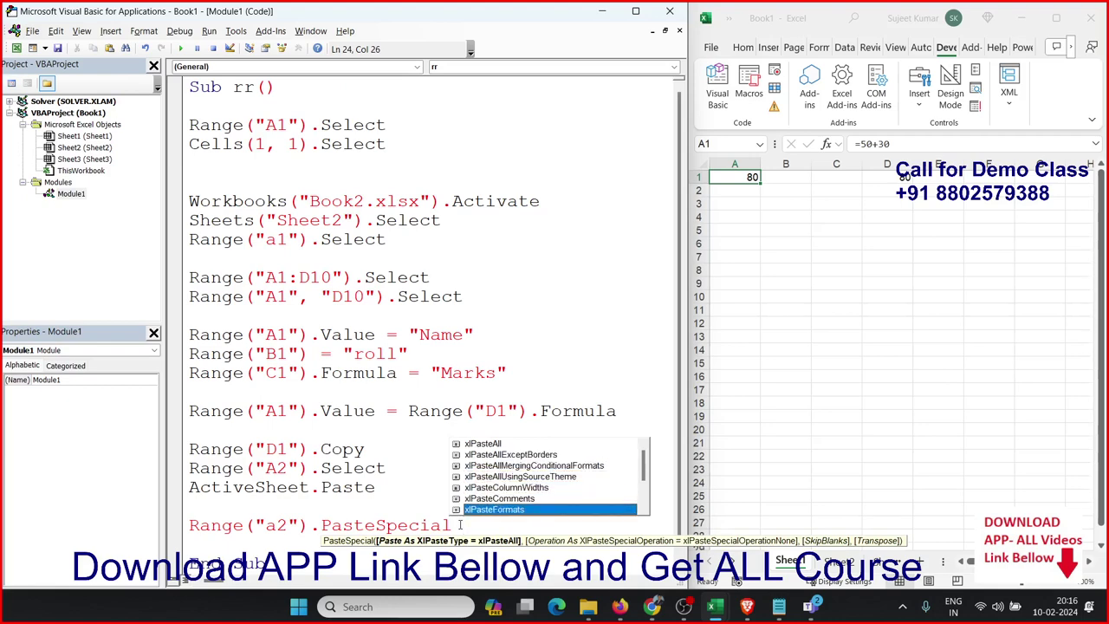
{"action": "key", "text": "Down"}
{"action": "key", "text": "Down"}
{"action": "key", "text": "Down"}
{"action": "key", "text": "Down"}
{"action": "key", "text": "Down"}
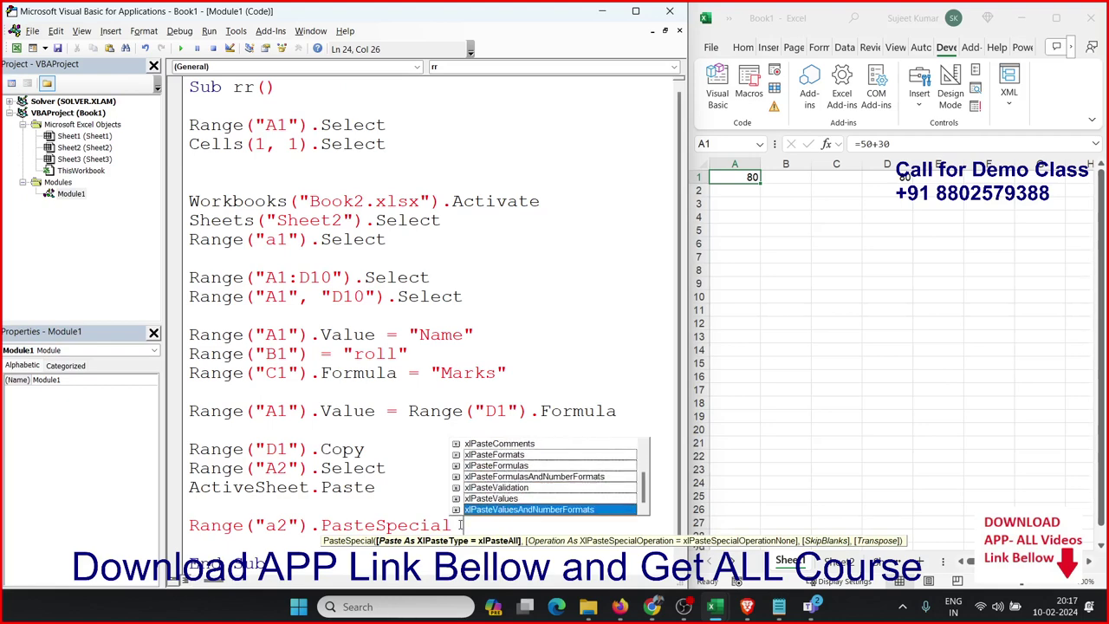
{"action": "key", "text": "Up"}
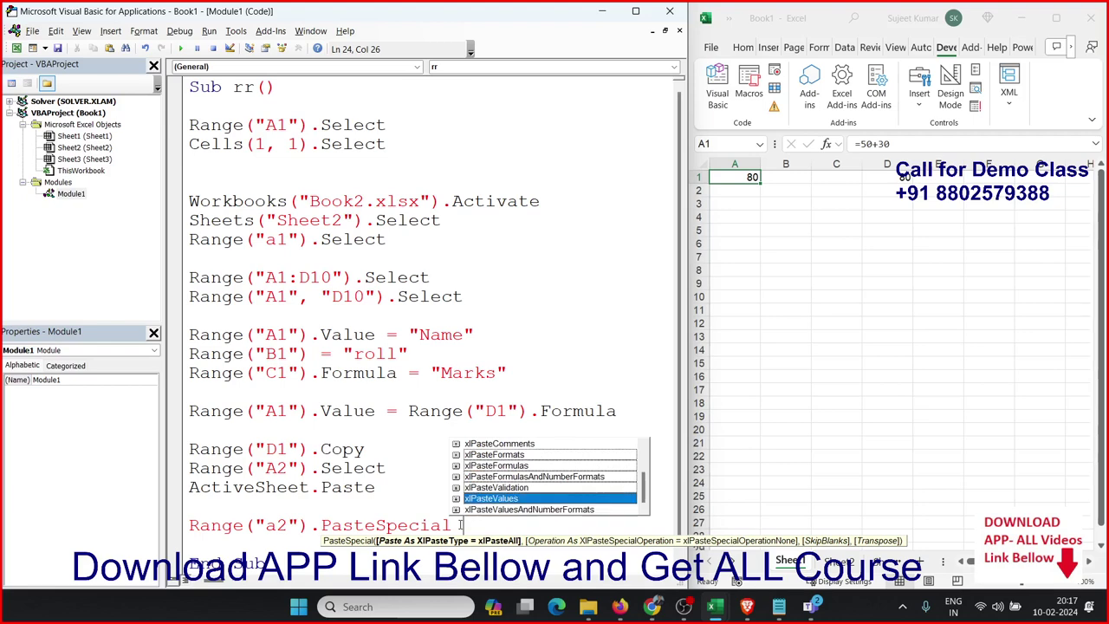
{"action": "key", "text": "Tab"}
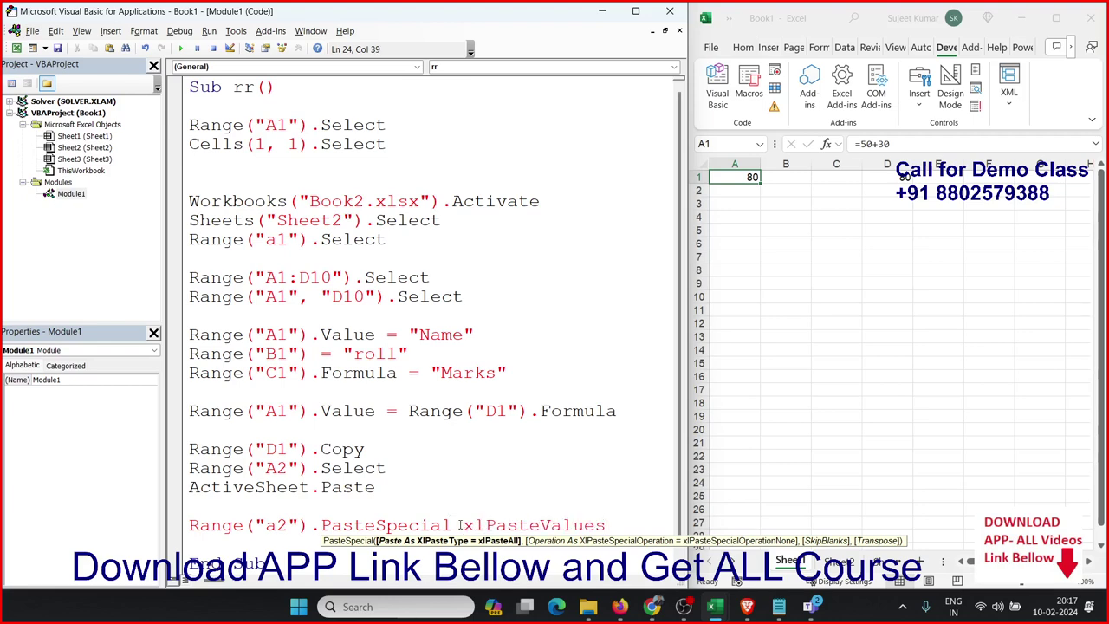
{"action": "left_click", "coordinate": [521, 488]}
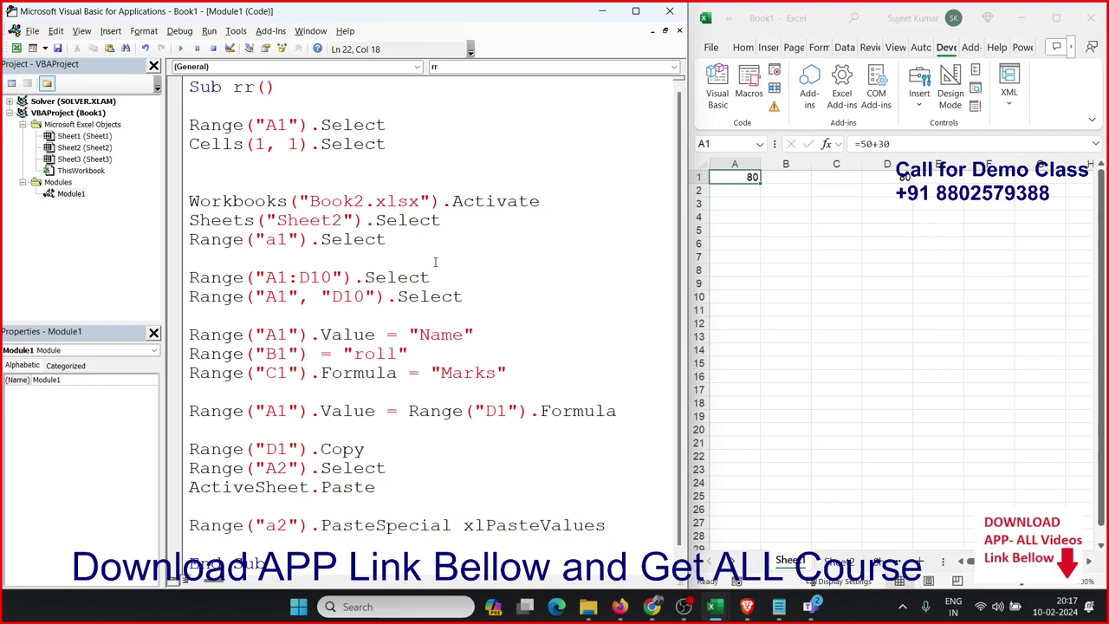
{"action": "left_click_drag", "start_coordinate": [391, 125], "coordinate": [210, 125]}
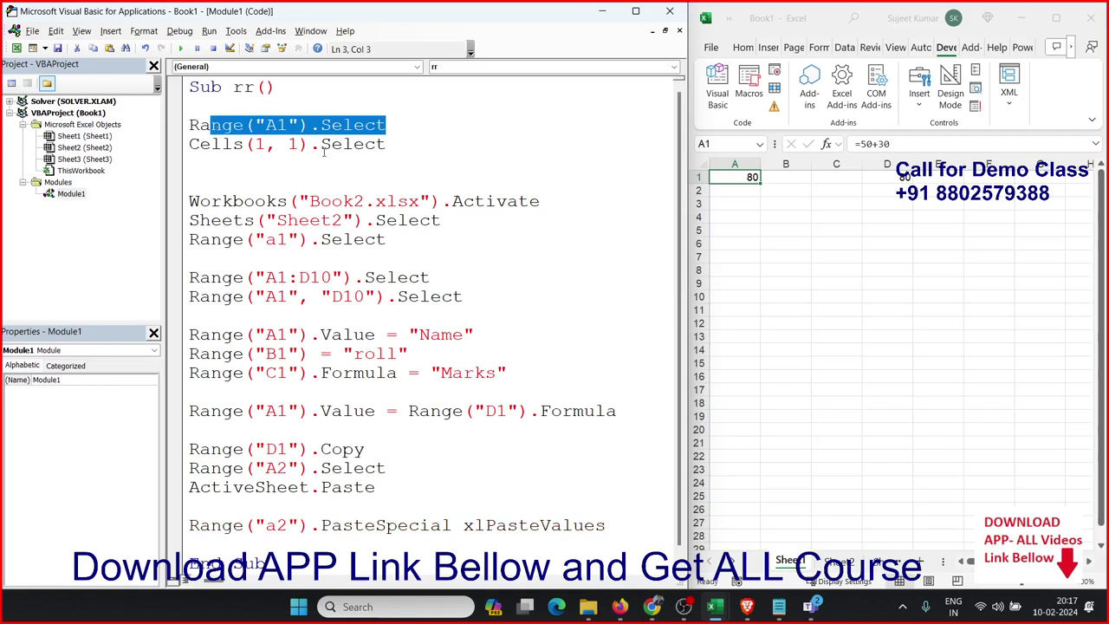
{"action": "mouse_move", "coordinate": [399, 144]}
{"action": "left_mouse_down"}
{"action": "mouse_move", "coordinate": [232, 144]}
{"action": "mouse_move", "coordinate": [192, 125]}
{"action": "left_mouse_up"}
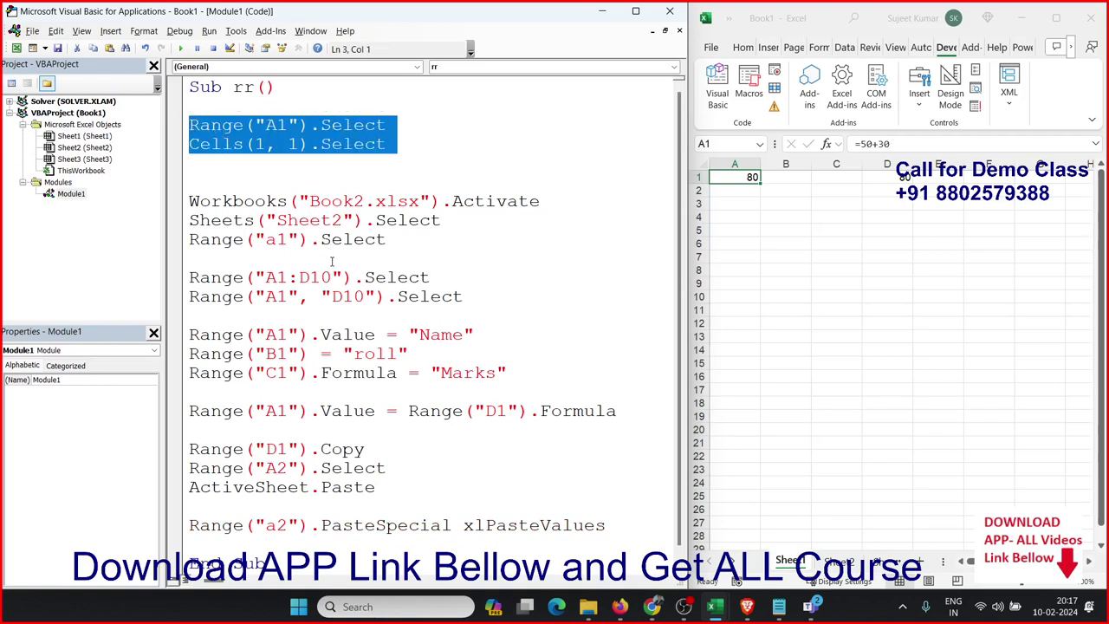
{"action": "left_click_drag", "start_coordinate": [397, 240], "coordinate": [189, 201]}
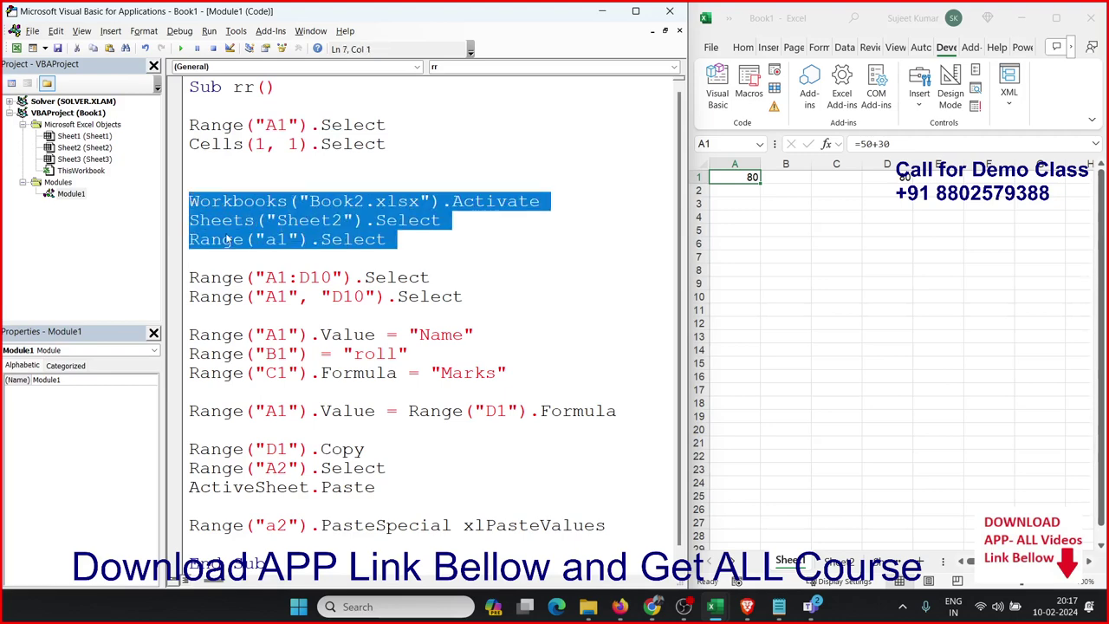
{"action": "scroll", "coordinate": [230, 240], "scroll_direction": "down", "scroll_amount": 1}
{"action": "left_click_drag", "start_coordinate": [277, 294], "coordinate": [176, 246]}
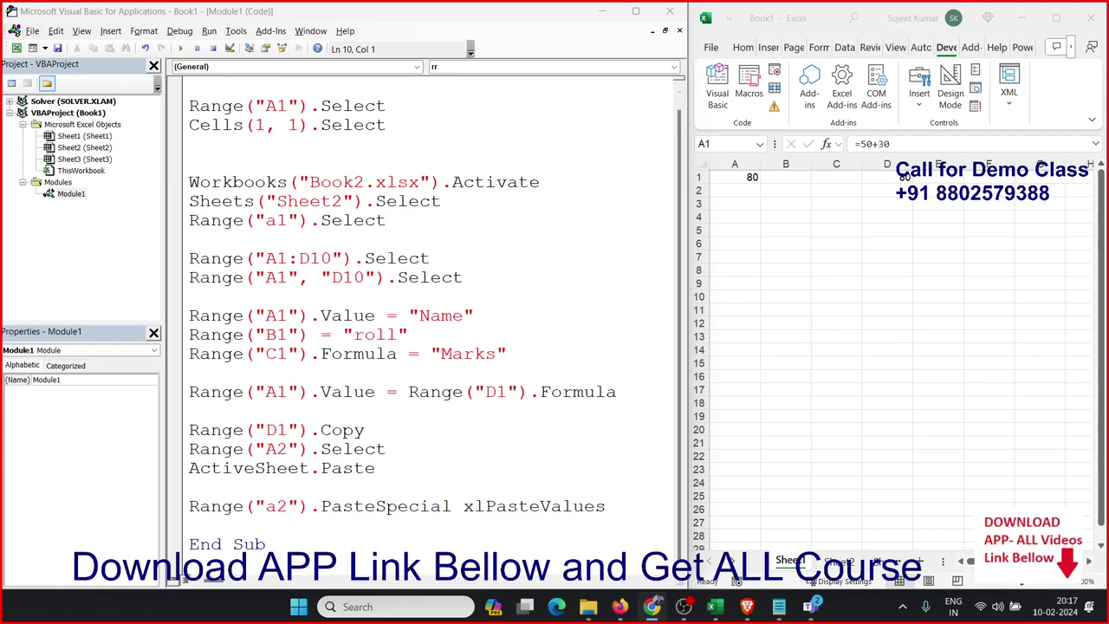
{"action": "mouse_move", "coordinate": [505, 353]}
{"action": "left_mouse_down"}
{"action": "mouse_move", "coordinate": [232, 354]}
{"action": "mouse_move", "coordinate": [192, 315]}
{"action": "left_mouse_up"}
{"action": "mouse_move", "coordinate": [374, 467]}
{"action": "left_mouse_down"}
{"action": "mouse_move", "coordinate": [353, 468]}
{"action": "mouse_move", "coordinate": [198, 372]}
{"action": "left_mouse_up"}
{"action": "left_click", "coordinate": [386, 467]}
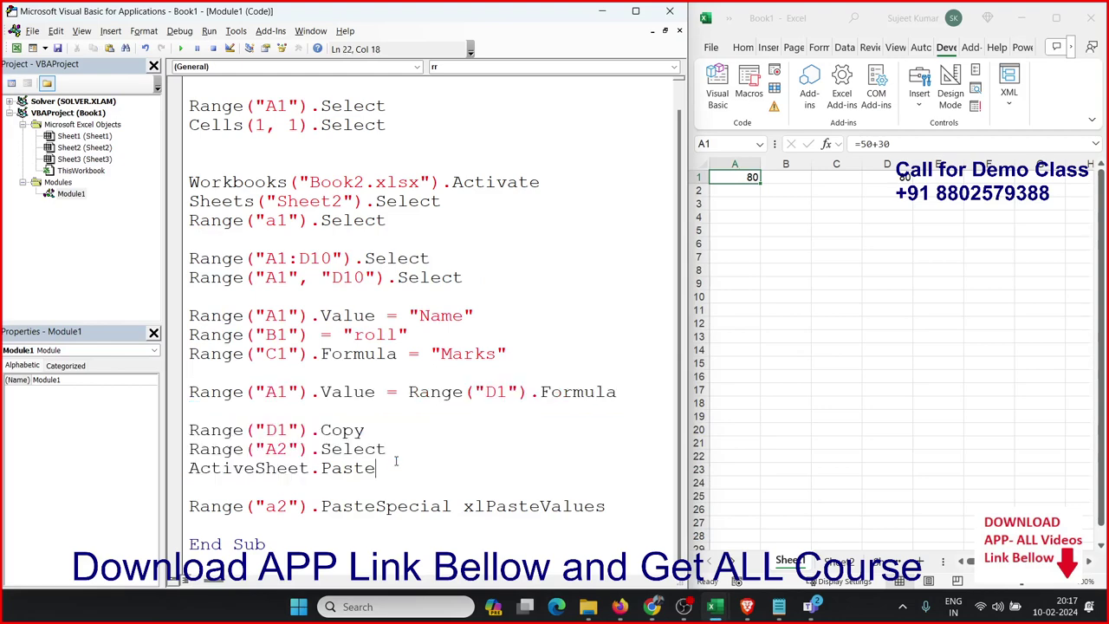
{"action": "left_click", "coordinate": [260, 527]}
{"action": "key", "text": "Return"}
{"action": "key", "text": "Return"}
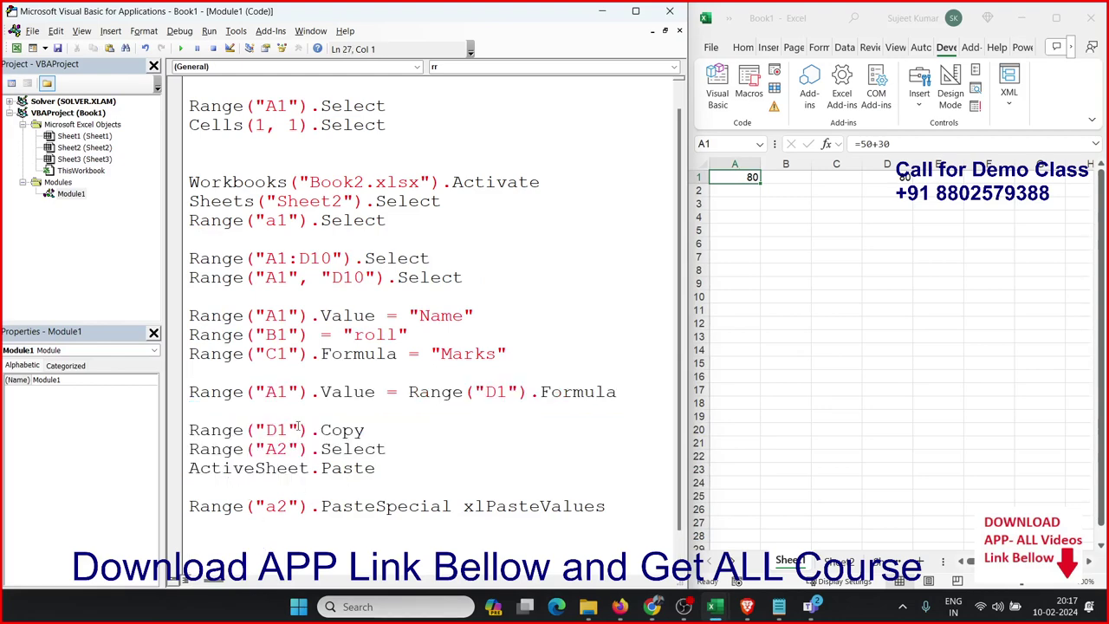
{"action": "left_click", "coordinate": [835, 571]}
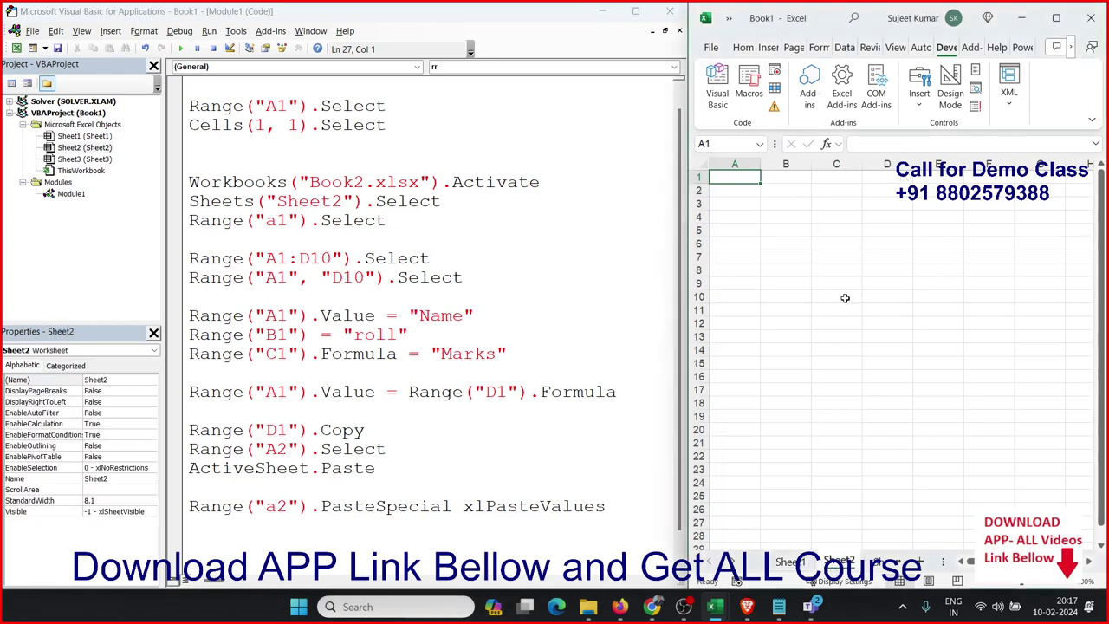
{"action": "left_click", "coordinate": [895, 179]}
{"action": "left_click", "coordinate": [790, 561]}
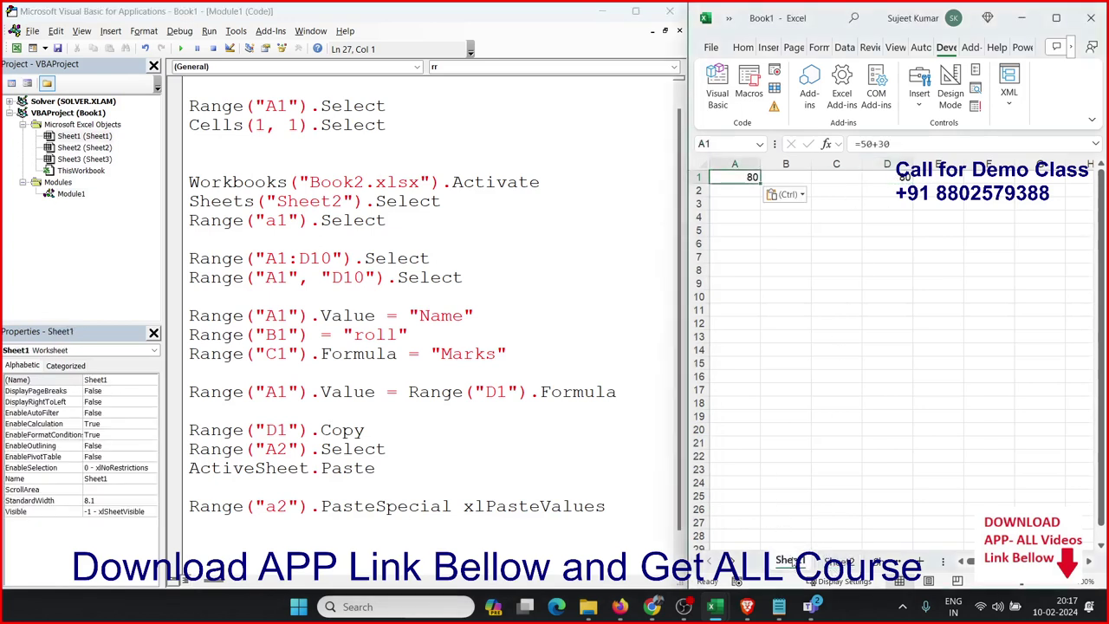
{"action": "scroll", "coordinate": [315, 495], "scroll_direction": "down", "scroll_amount": 4}
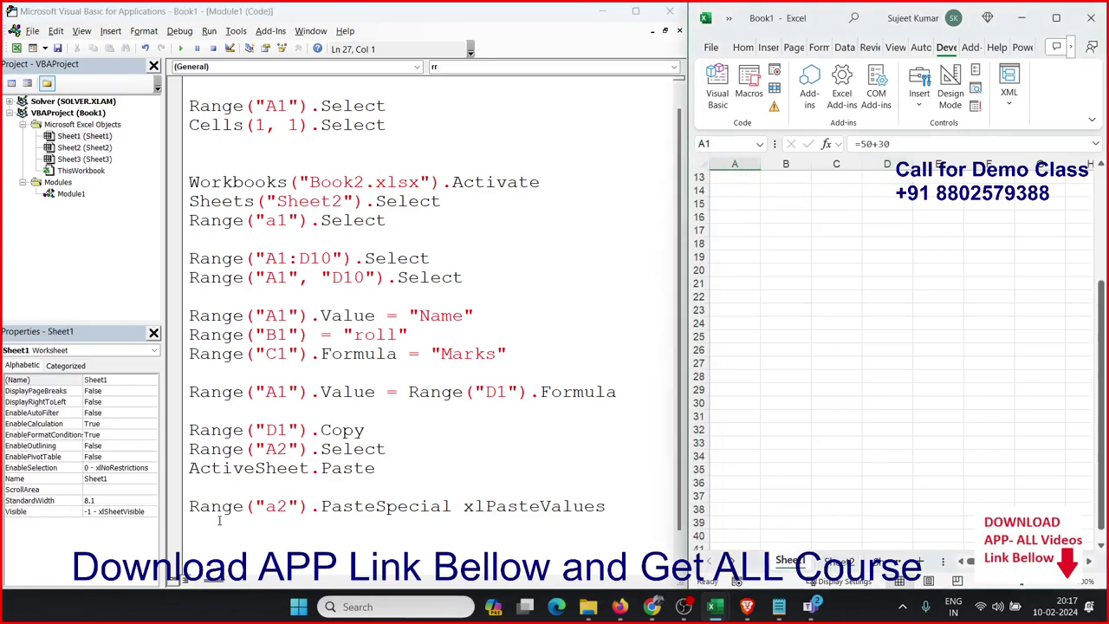
{"action": "left_click", "coordinate": [211, 524]}
{"action": "scroll", "coordinate": [207, 525], "scroll_direction": "down", "scroll_amount": 1}
Add Sheets(1).Range("A1").Value = Sheets(2).Range("D2").Value, then maximize the editor
{"action": "key", "text": "Return"}
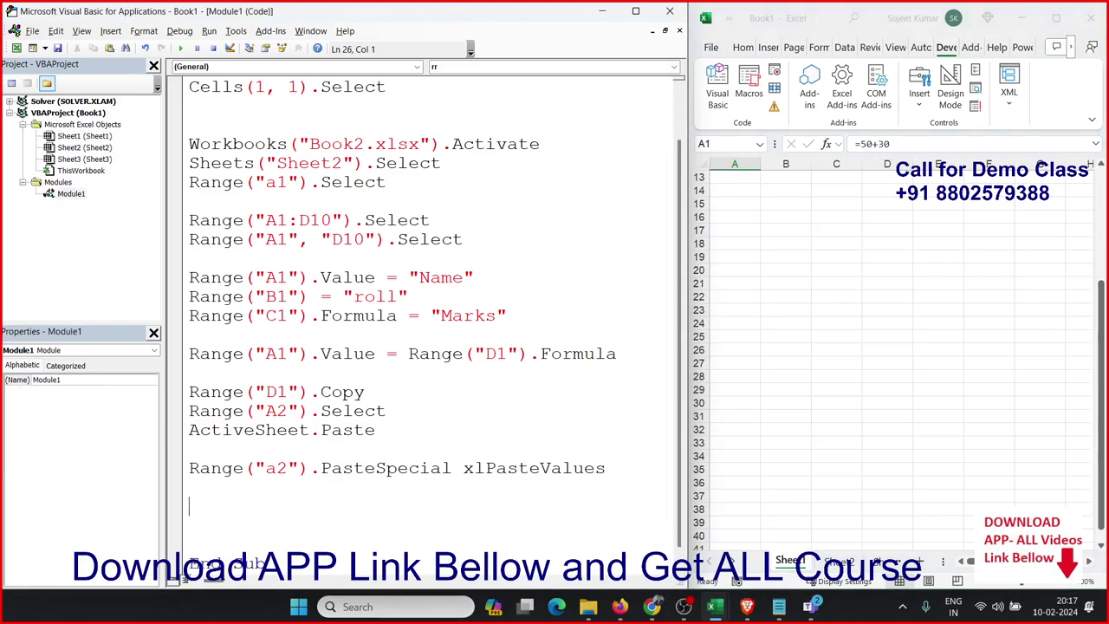
{"action": "type", "text": "sheets"}
{"action": "type", "text": "(\""}
{"action": "key", "text": "BackSpace"}
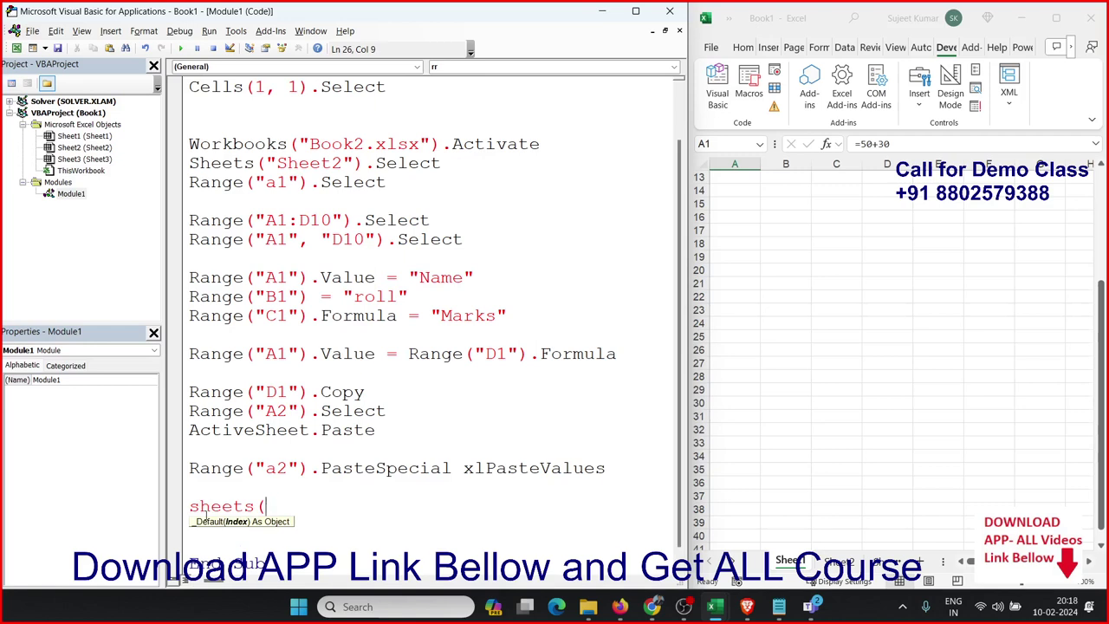
{"action": "type", "text": "1)"}
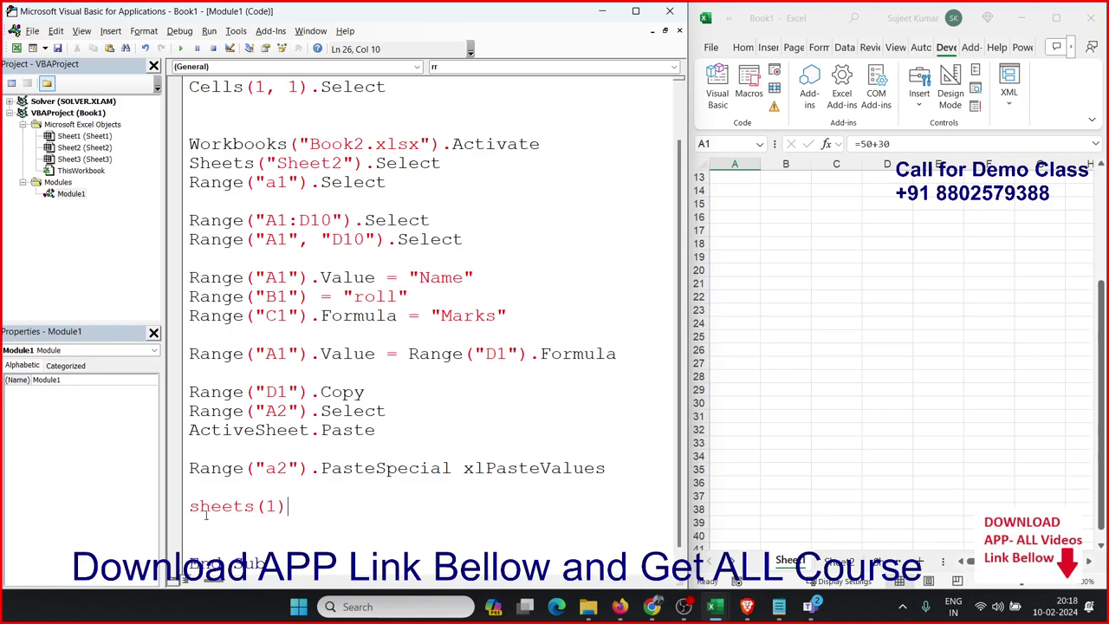
{"action": "type", "text": ".rang"}
{"action": "type", "text": "e(\"A"}
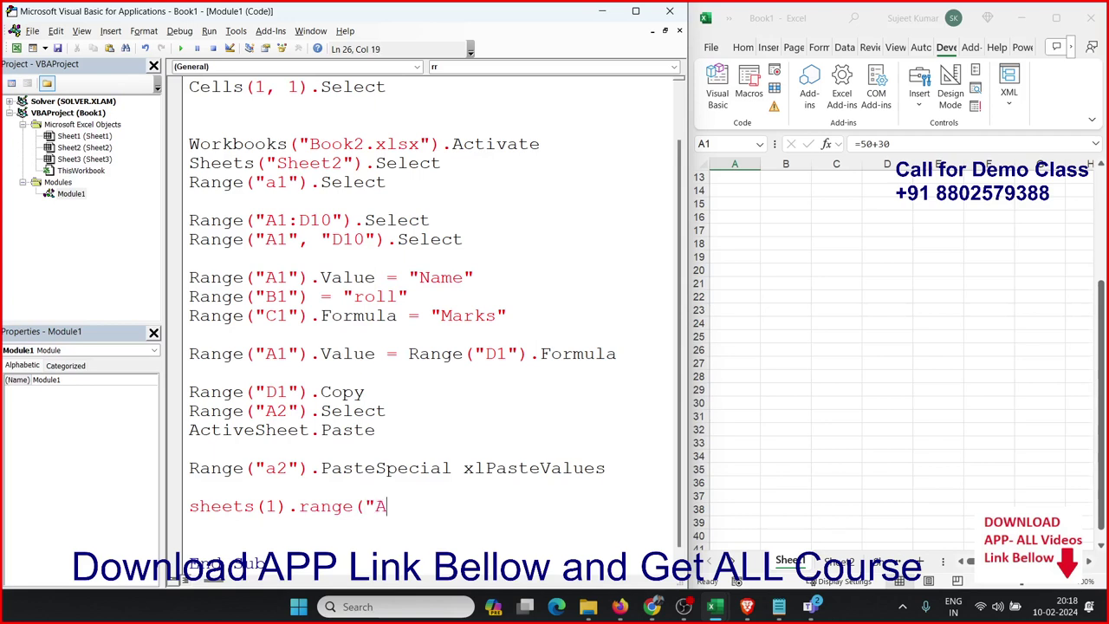
{"action": "type", "text": "1\")"}
{"action": "type", "text": ".value"}
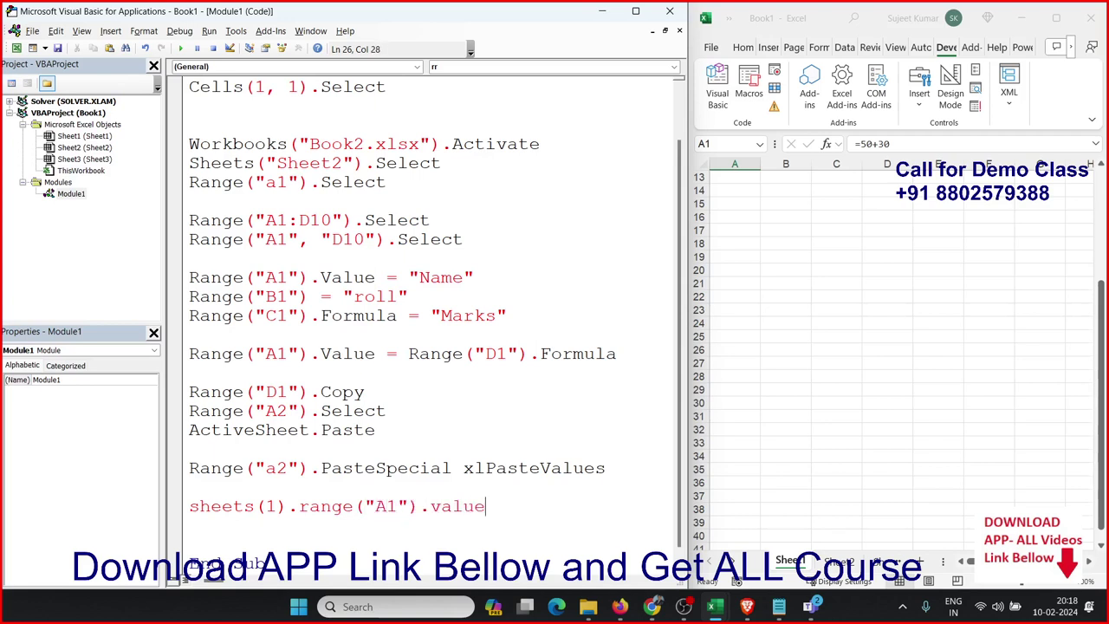
{"action": "type", "text": "=sh"}
{"action": "type", "text": "eet"}
{"action": "type", "text": "s(2"}
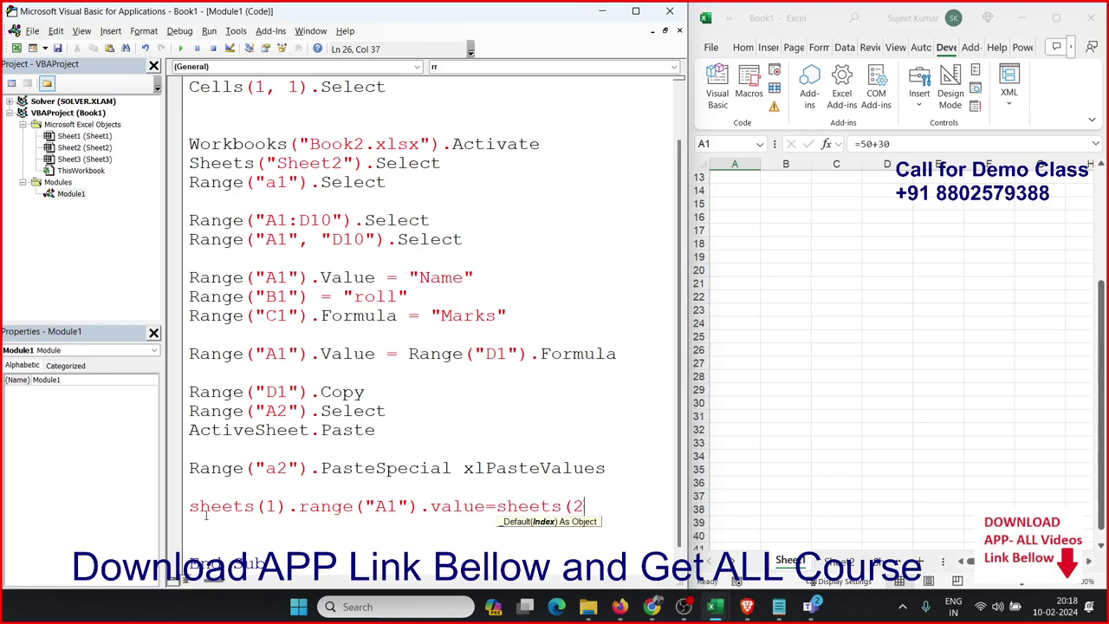
{"action": "type", "text": ").r"}
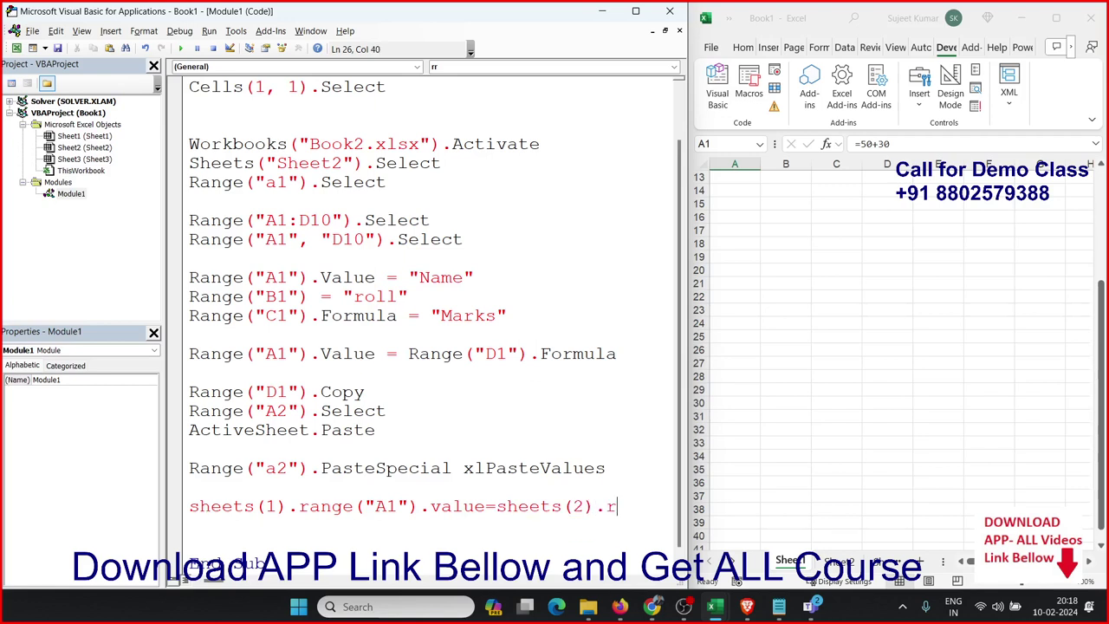
{"action": "type", "text": "ange"}
{"action": "type", "text": "(\"D2"}
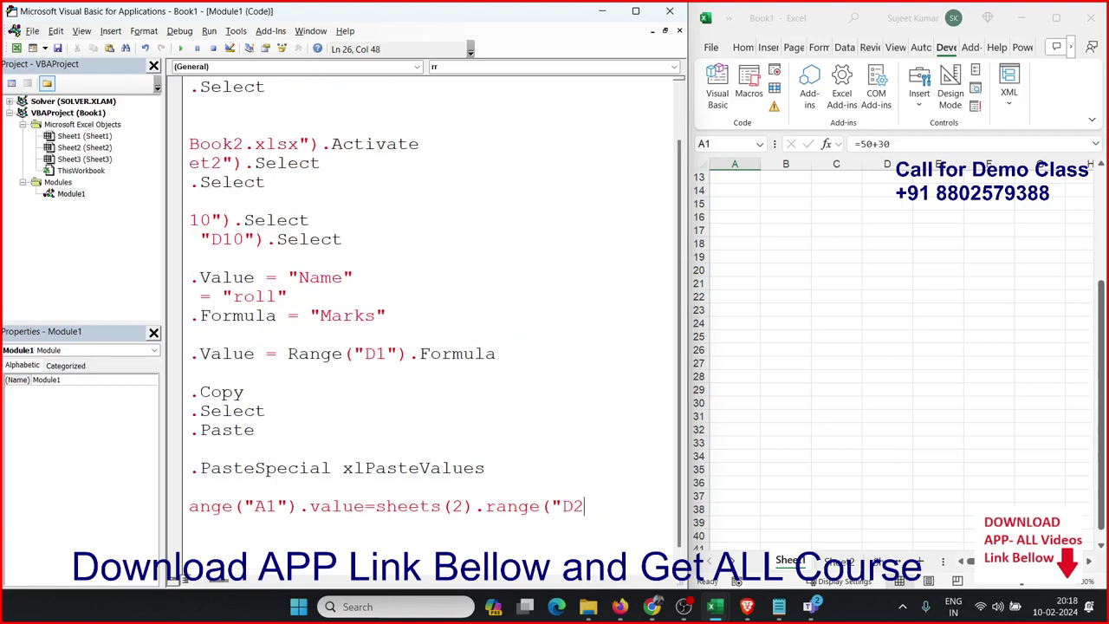
{"action": "type", "text": "\").v"}
{"action": "type", "text": "alue"}
{"action": "key", "text": "Return"}
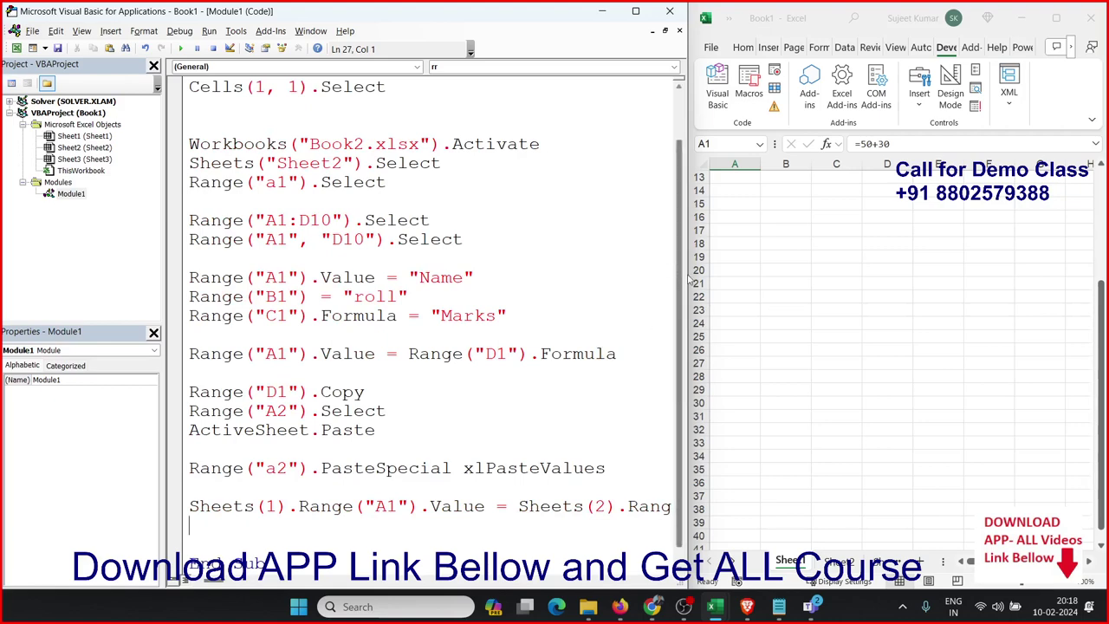
{"action": "left_click", "coordinate": [635, 14]}
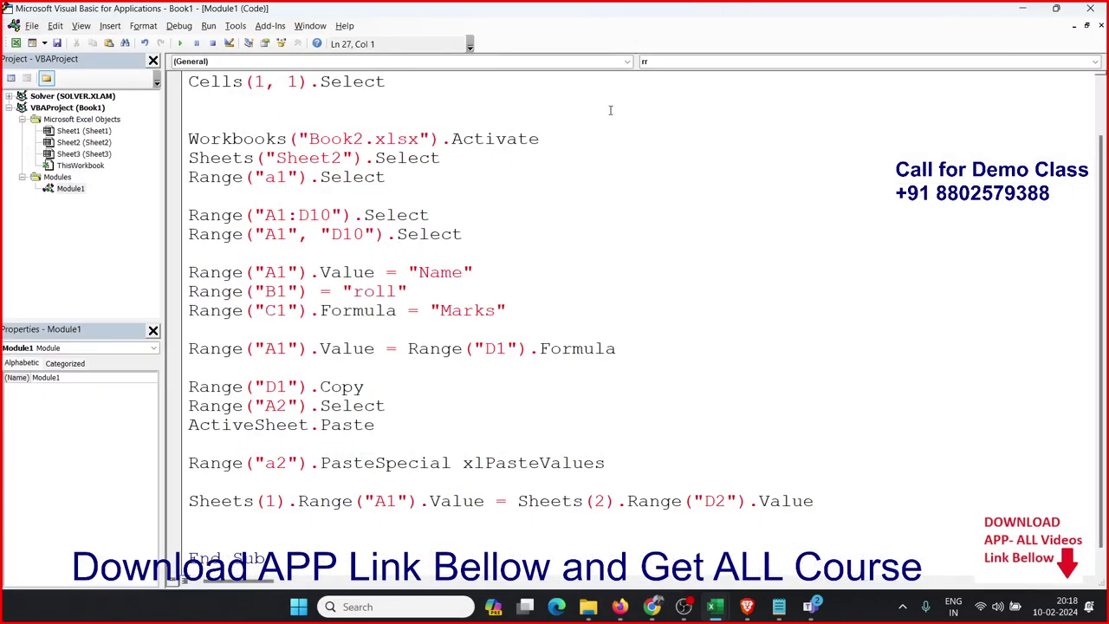
Paste the Workbooks("Book2.xlsx") reference before both Sheets calls in the cross-sheet line
{"action": "left_click", "coordinate": [420, 310]}
{"action": "left_click_drag", "start_coordinate": [440, 138], "coordinate": [188, 138]}
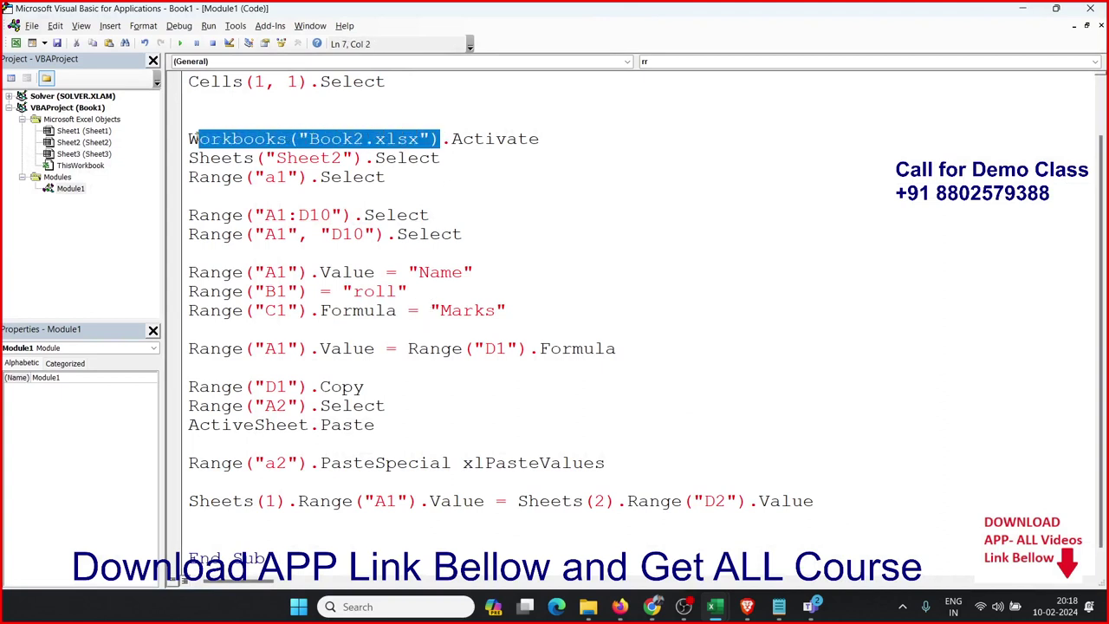
{"action": "left_click", "coordinate": [189, 501]}
{"action": "type", "text": "Workbooks(\"Book2.xlsx\")"}
{"action": "type", "text": "."}
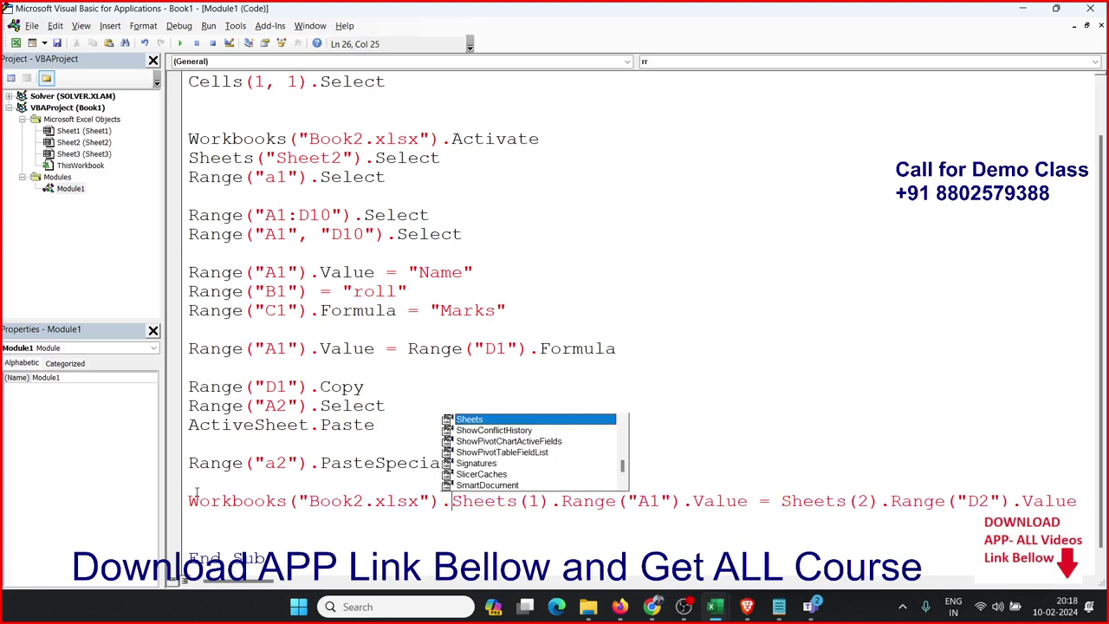
{"action": "left_click", "coordinate": [781, 502]}
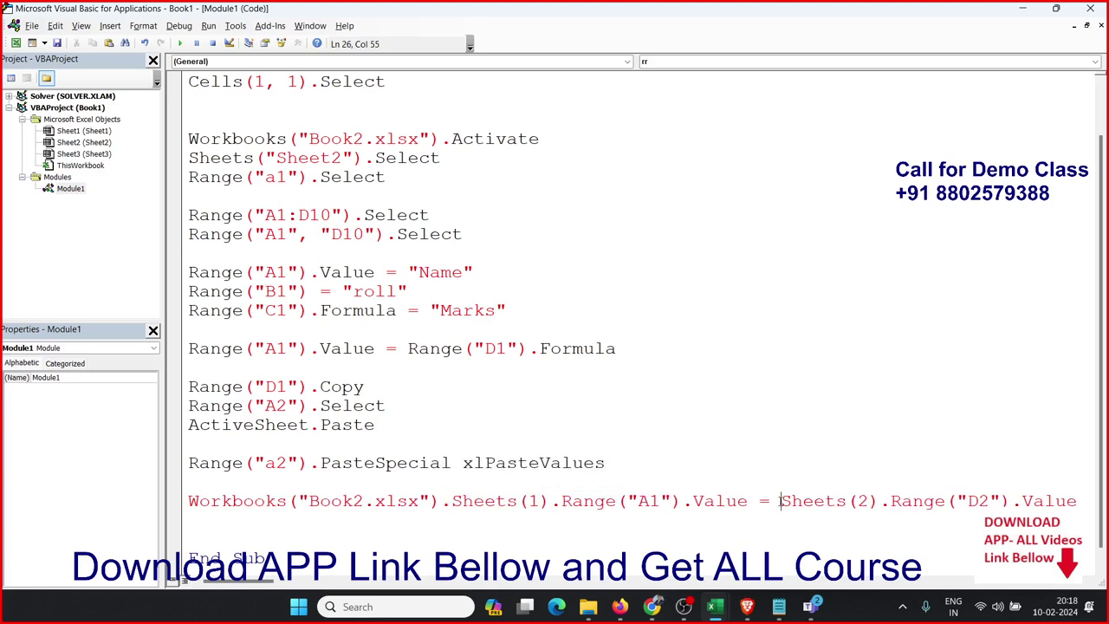
{"action": "type", "text": "Workbooks(\"Book2.xlsx\")"}
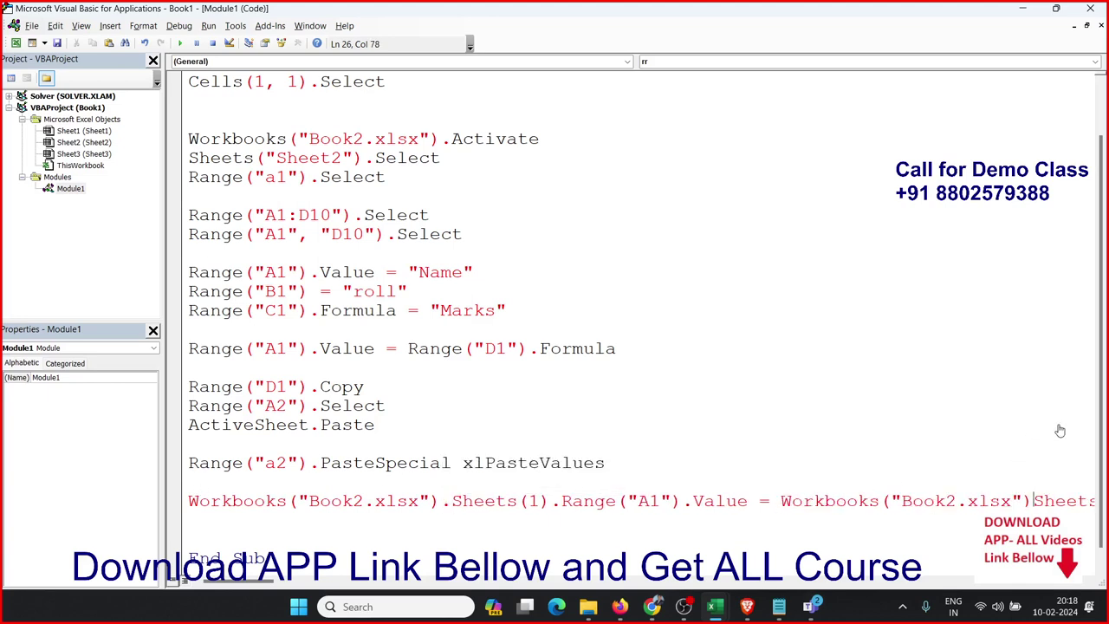
Change the second workbook to Book1.xlsx and add the missing dot to fix the compile error
{"action": "left_click", "coordinate": [948, 501]}
{"action": "key", "text": "Delete"}
{"action": "type", "text": "1"}
{"action": "left_click", "coordinate": [916, 412]}
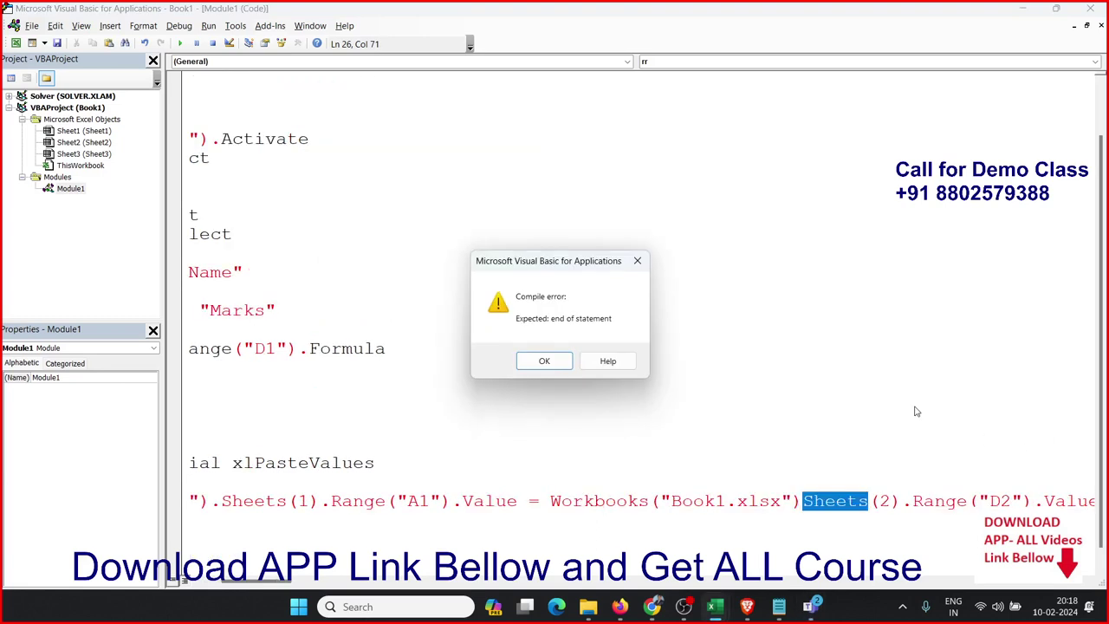
{"action": "left_click", "coordinate": [637, 261]}
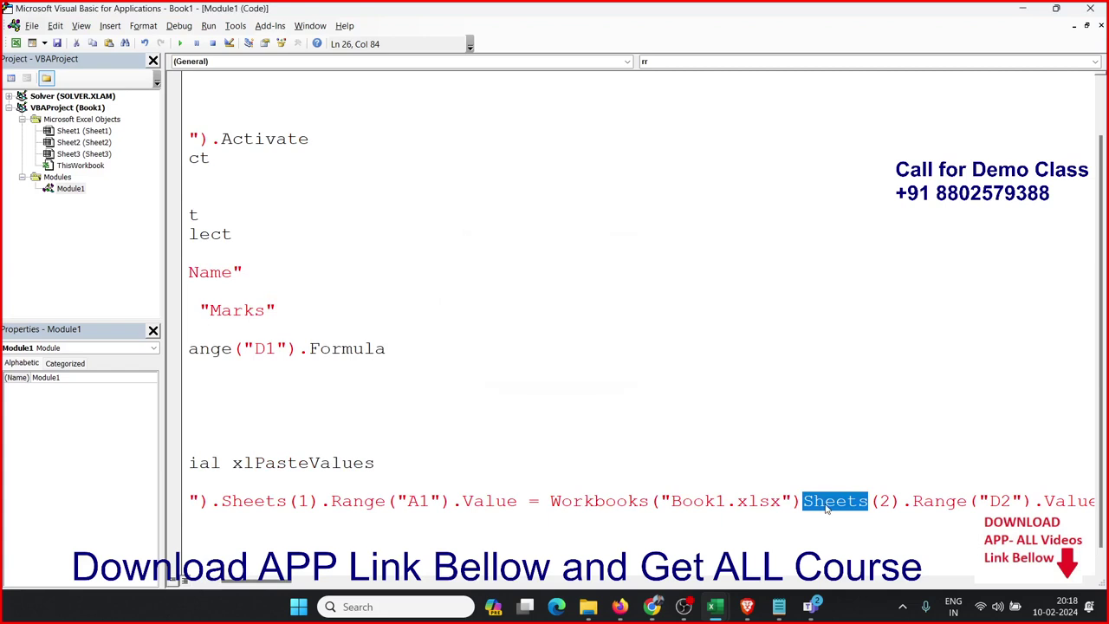
{"action": "key", "text": "Left"}
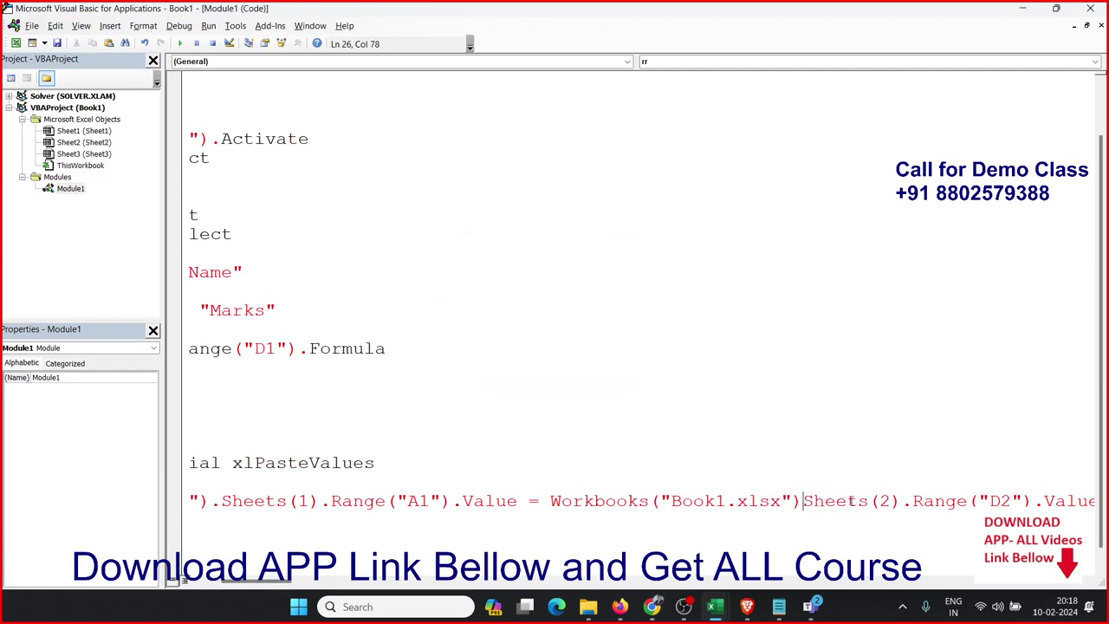
{"action": "type", "text": "."}
{"action": "left_click", "coordinate": [755, 362]}
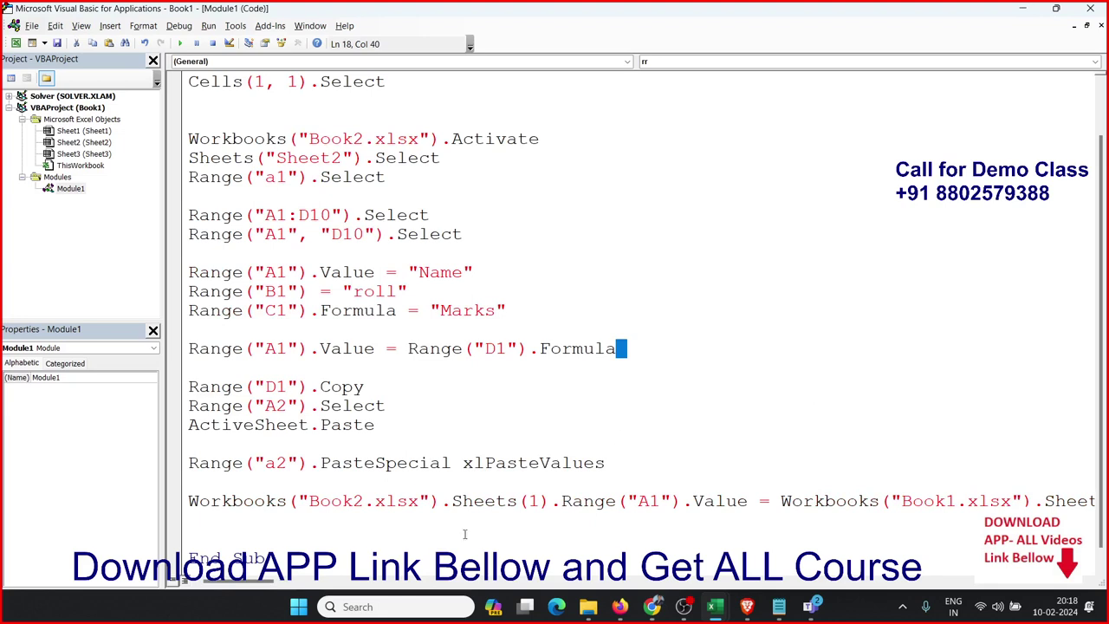
{"action": "left_click", "coordinate": [296, 525]}
Select cell C22 on the sheet and add an ActiveCell.Copy line to rr
{"action": "key", "text": "alt+Tab"}
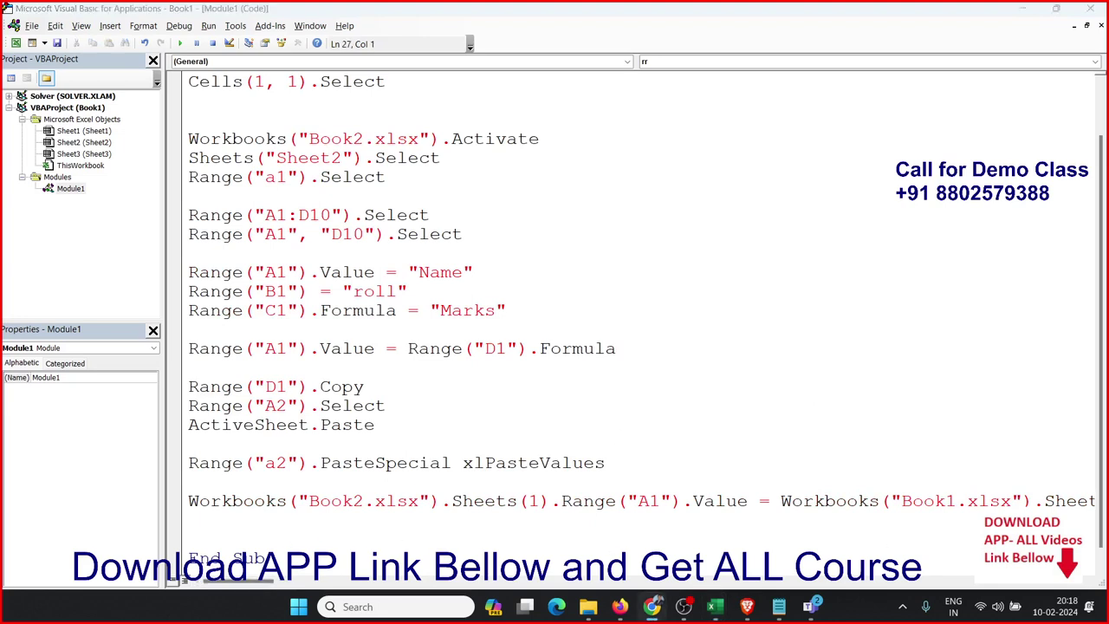
{"action": "key", "text": "alt+Tab"}
{"action": "mouse_move", "coordinate": [713, 606]}
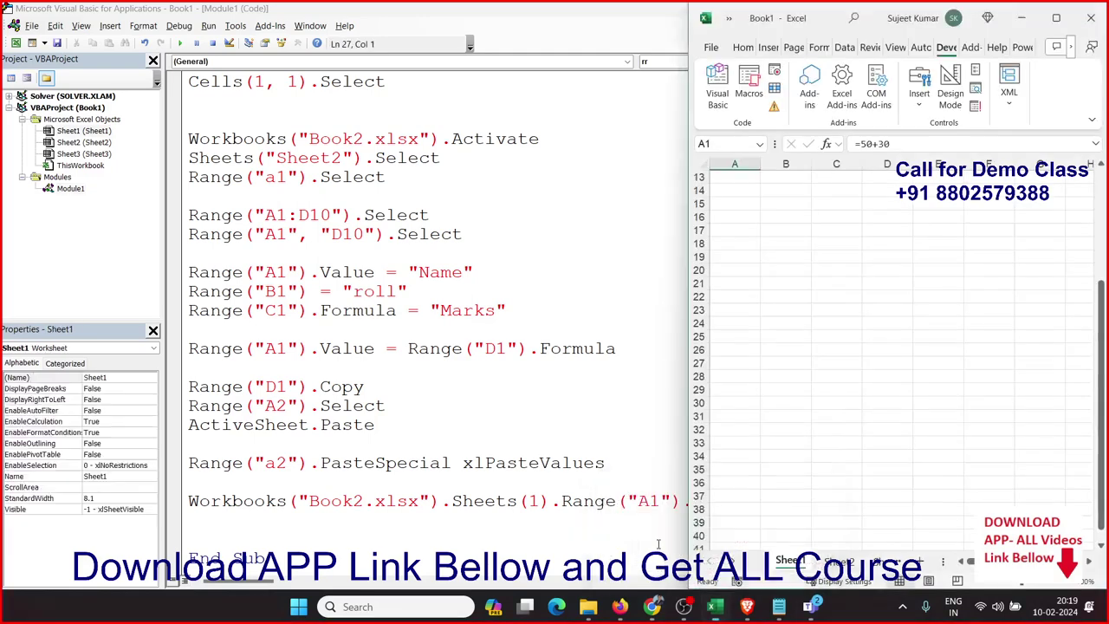
{"action": "left_click", "coordinate": [719, 532]}
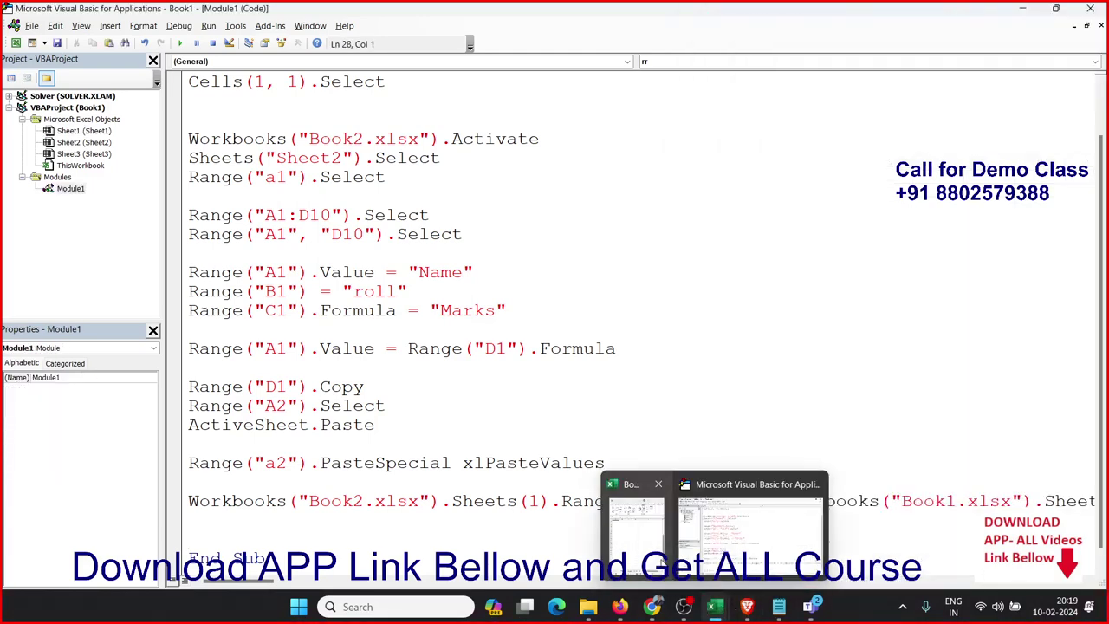
{"action": "left_click", "coordinate": [636, 528]}
{"action": "left_click", "coordinate": [834, 297]}
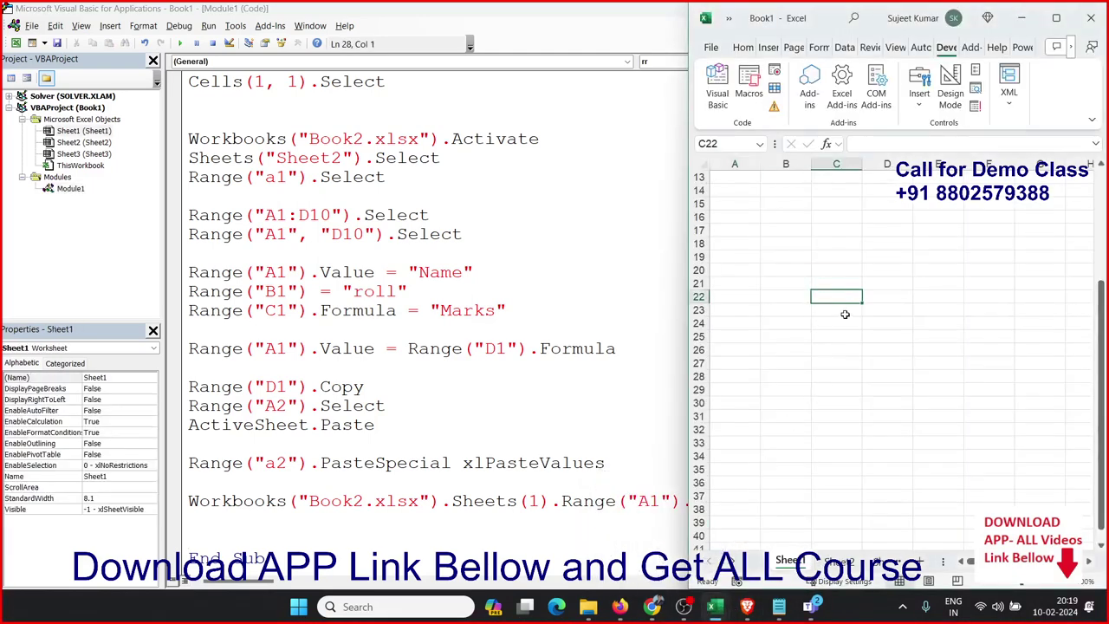
{"action": "left_click", "coordinate": [255, 525]}
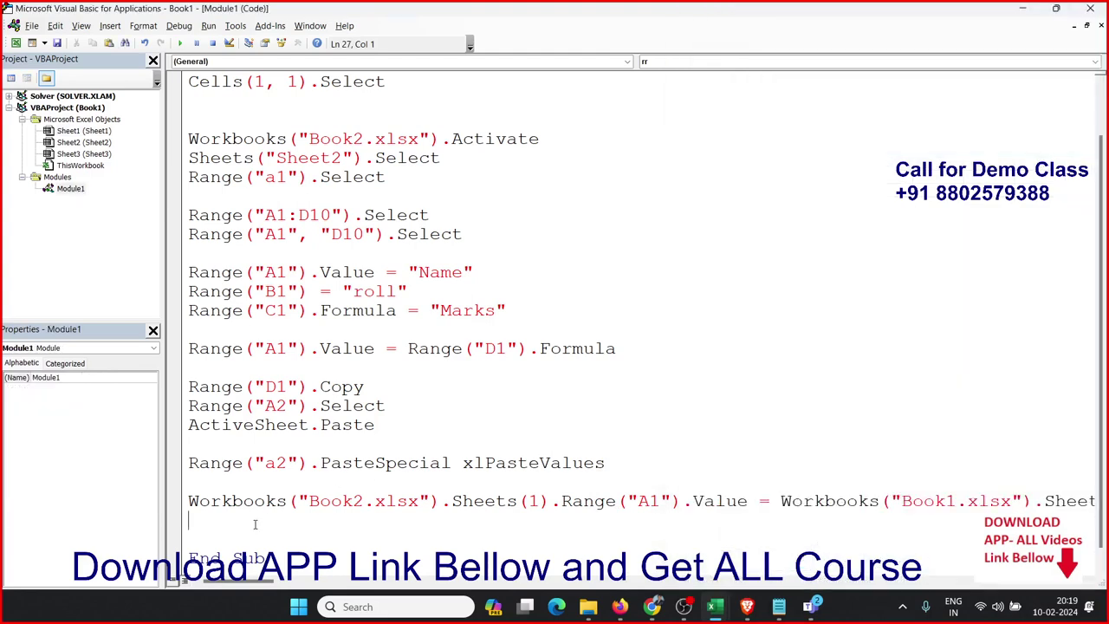
{"action": "key", "text": "Return"}
{"action": "type", "text": "active"}
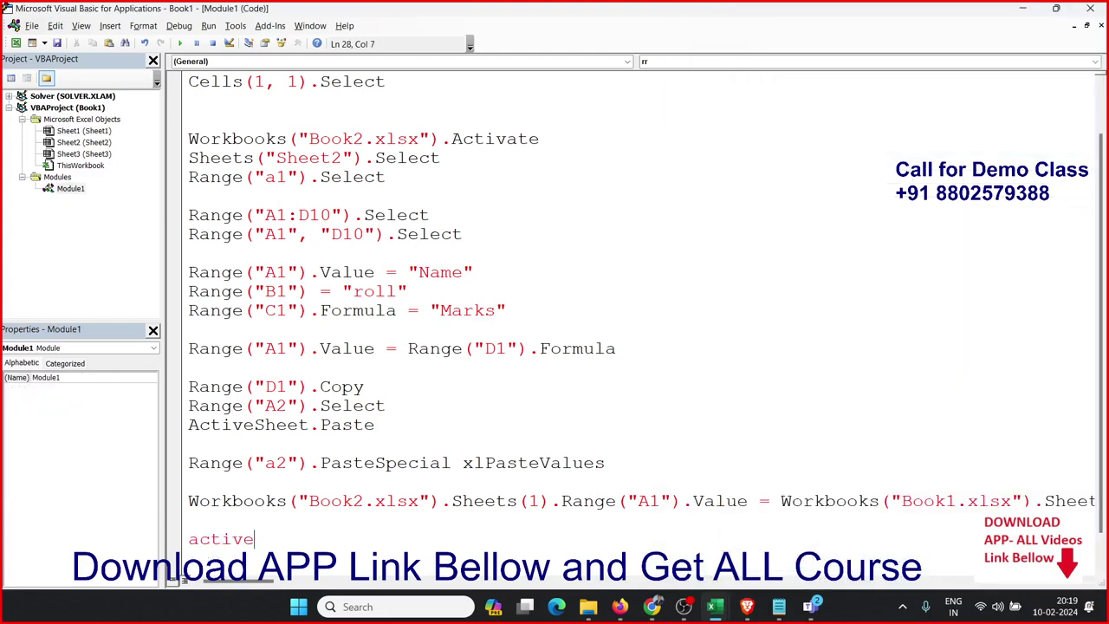
{"action": "type", "text": "cell."}
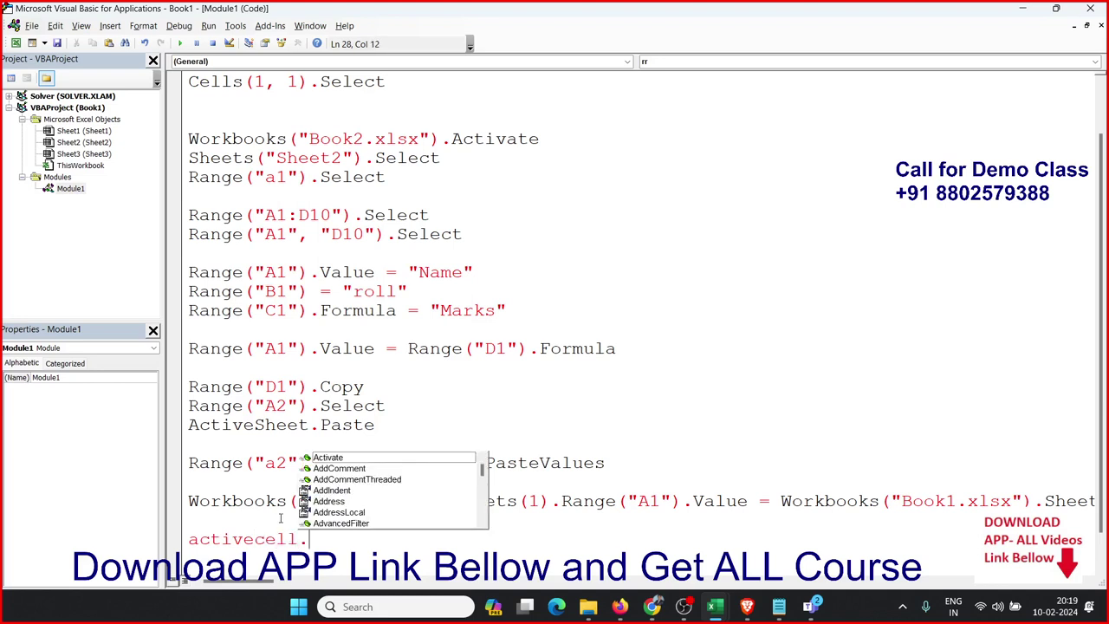
{"action": "type", "text": "copy"}
{"action": "key", "text": "Return"}
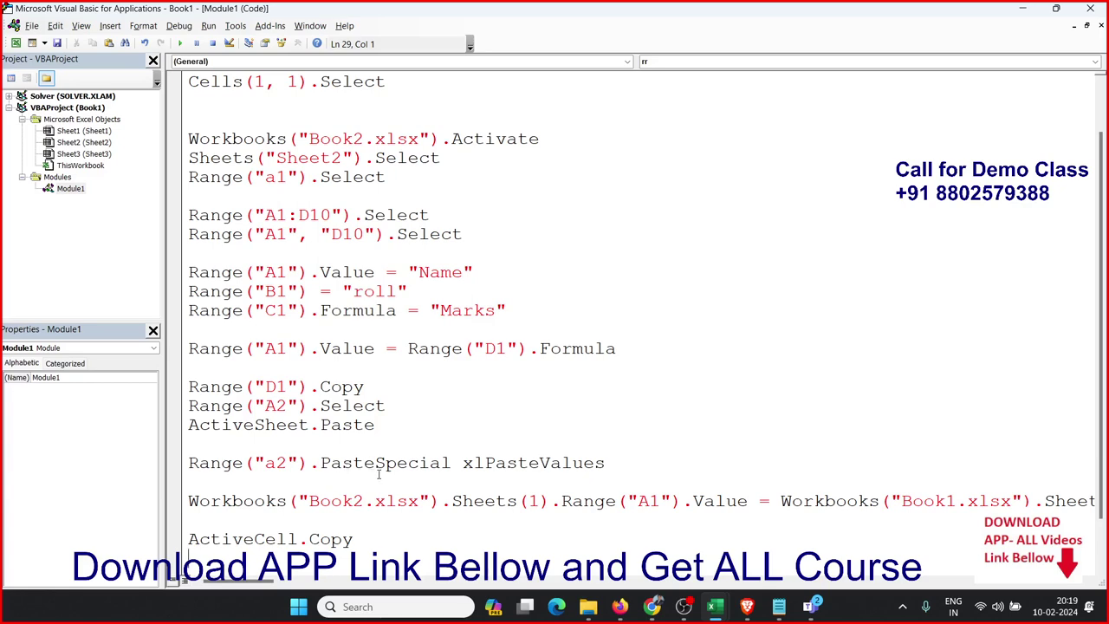
Select B15:F26 on the sheet and add a Selection.PasteSpecial line after it
{"action": "key", "text": "alt+F11"}
{"action": "left_click_drag", "start_coordinate": [786, 203], "coordinate": [993, 350]}
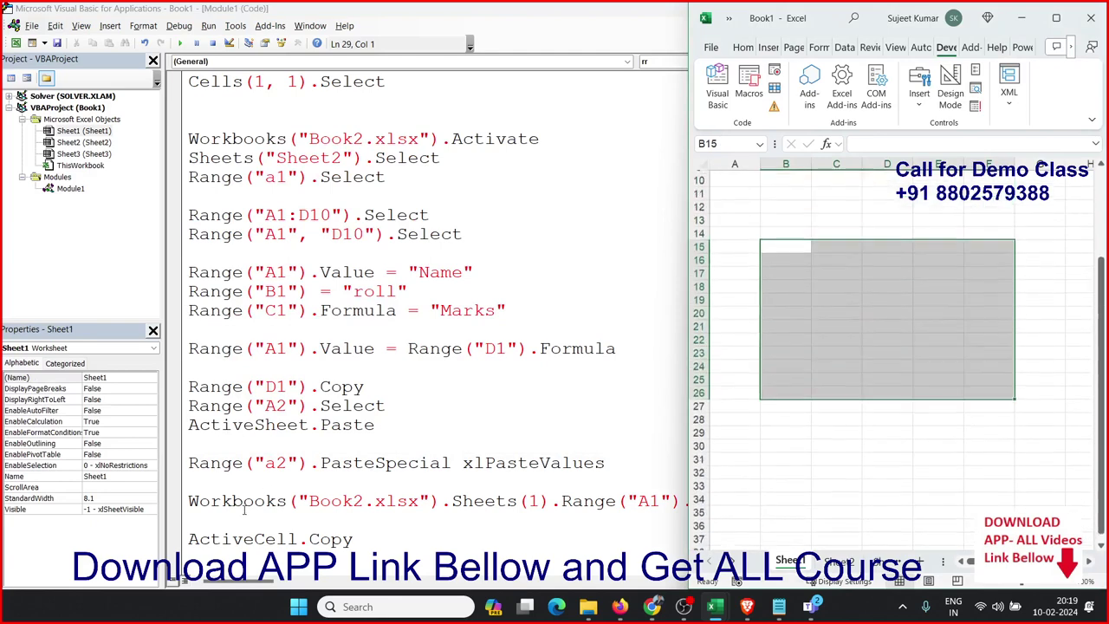
{"action": "left_click", "coordinate": [256, 559]}
{"action": "key", "text": "Return"}
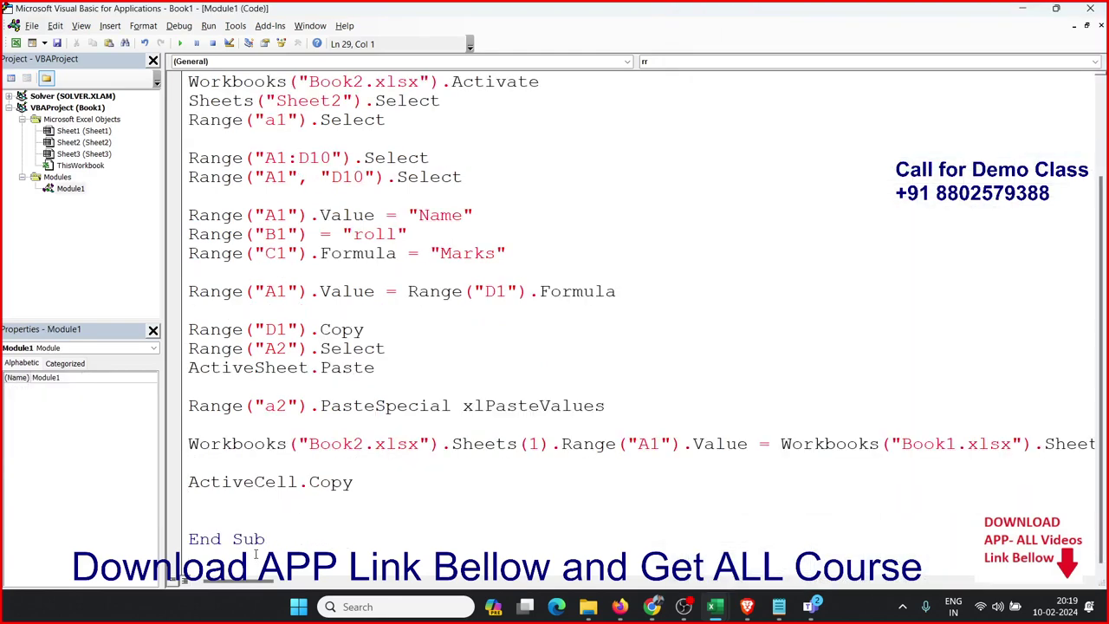
{"action": "type", "text": "se"}
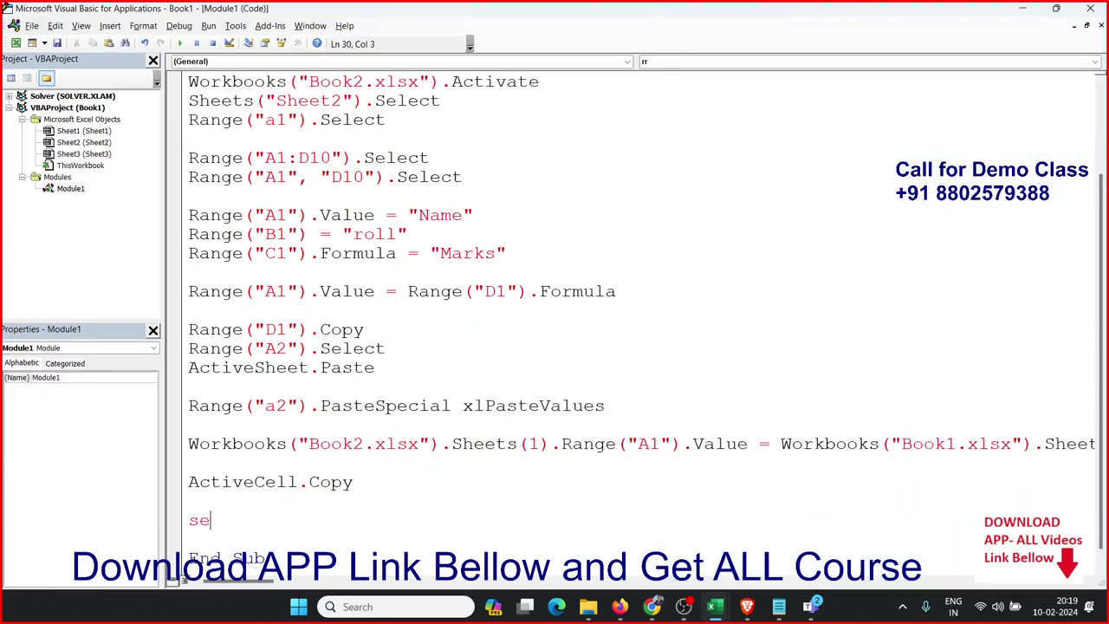
{"action": "type", "text": "lec"}
{"action": "type", "text": "tion"}
{"action": "type", "text": ".past"}
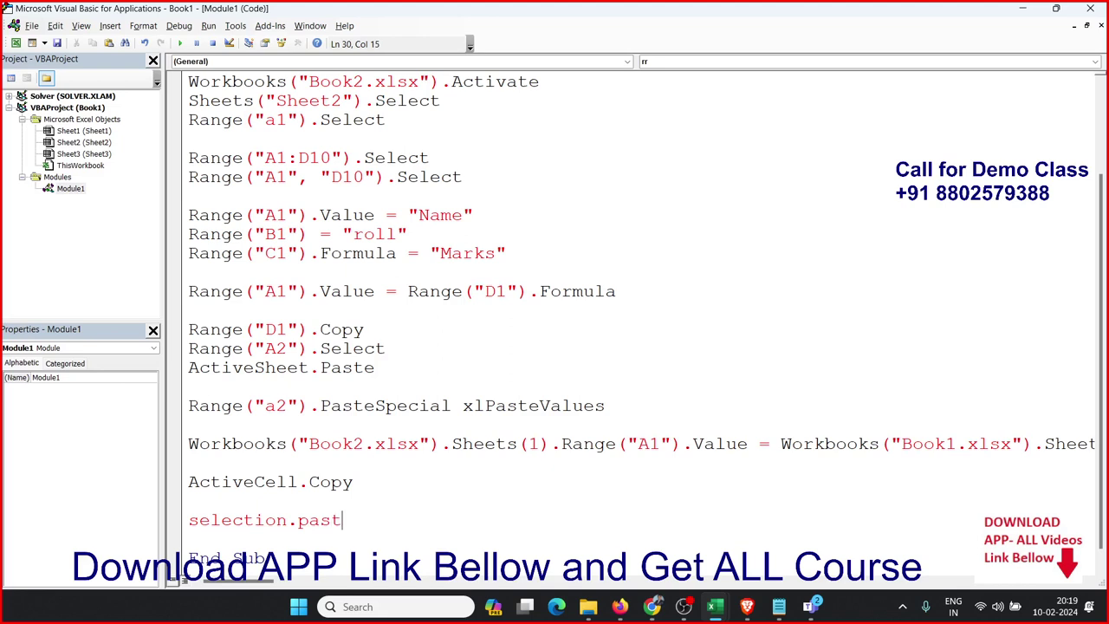
{"action": "type", "text": "especi"}
{"action": "type", "text": "al"}
{"action": "key", "text": "Return"}
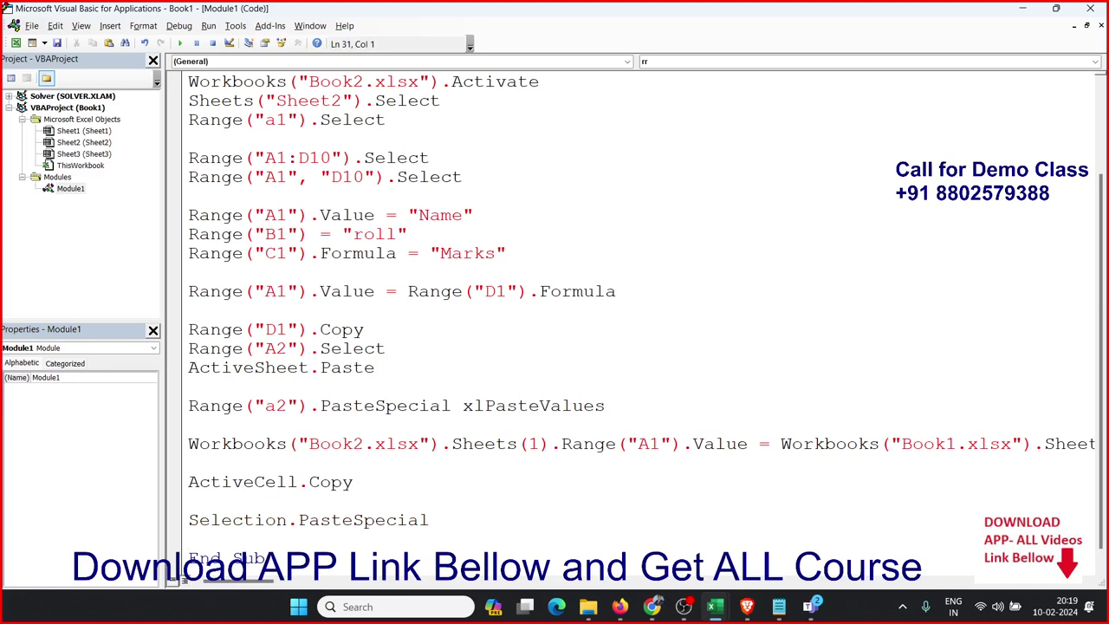
{"action": "key", "text": "alt+Tab"}
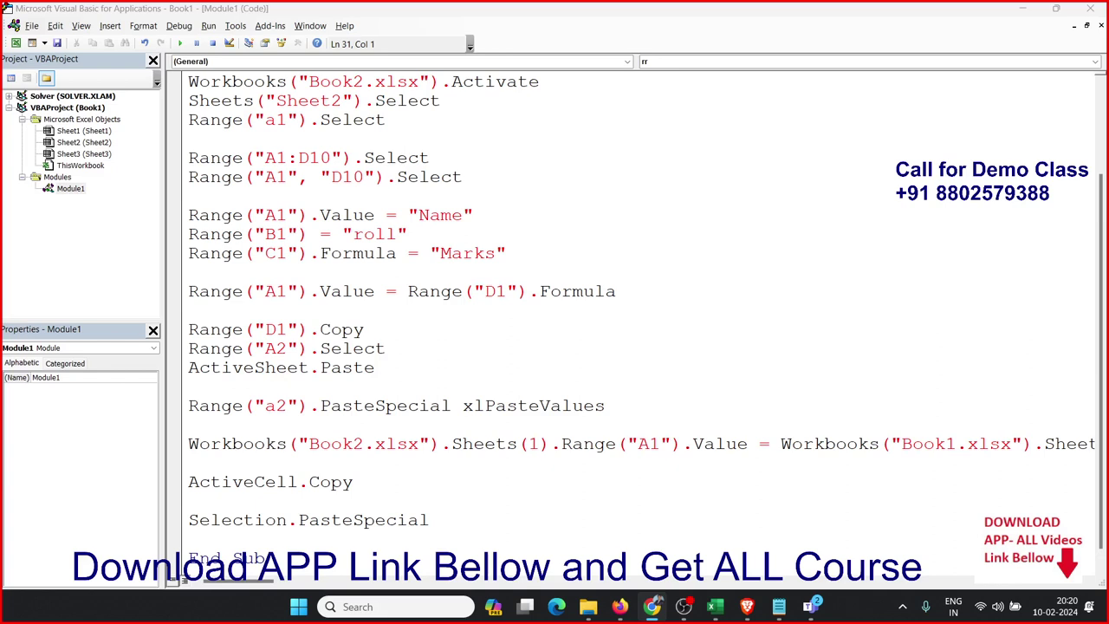
{"action": "left_click", "coordinate": [432, 177]}
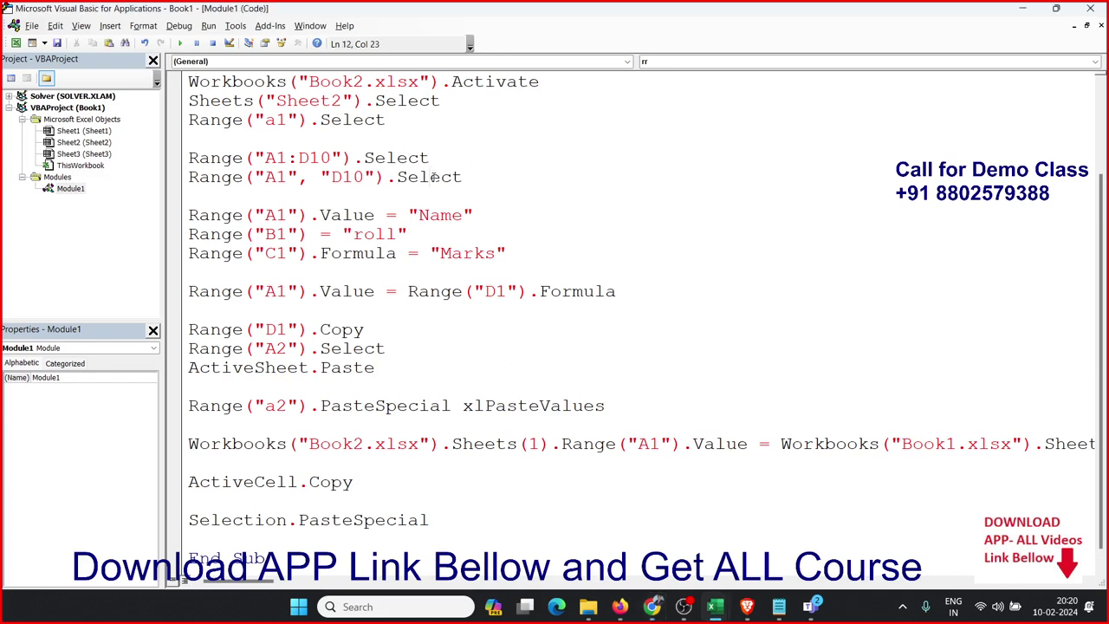